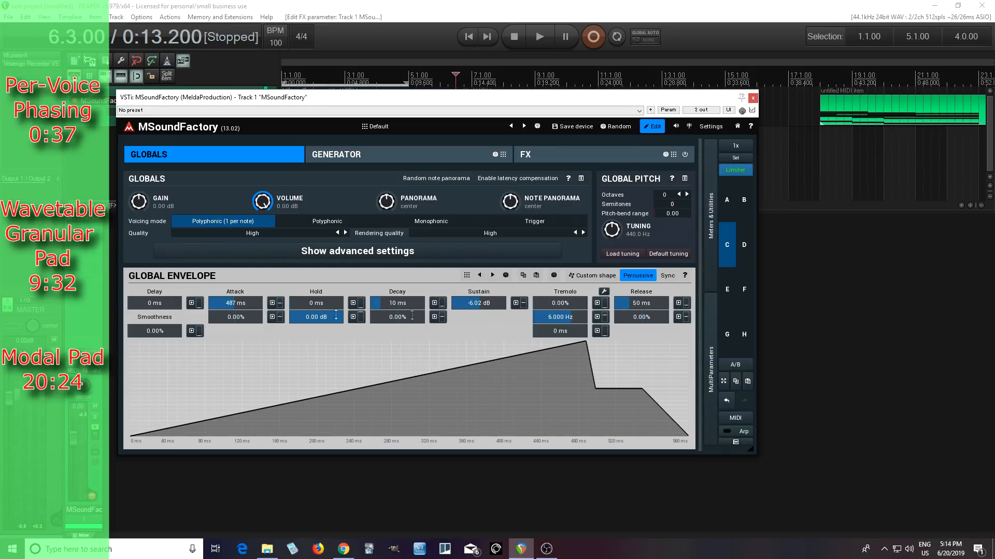
Set the global envelope's release to 124 ms and sustain to 0 dB, and turn down the global volume
{"action": "left_click_drag", "start_coordinate": [626, 303], "coordinate": [631, 303]}
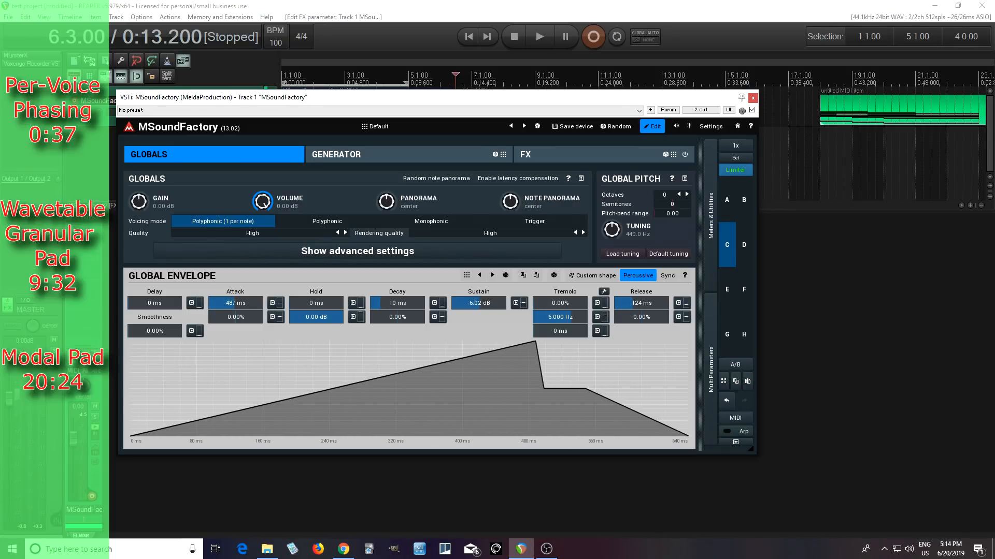
{"action": "left_click_drag", "start_coordinate": [484, 303], "coordinate": [484, 287]}
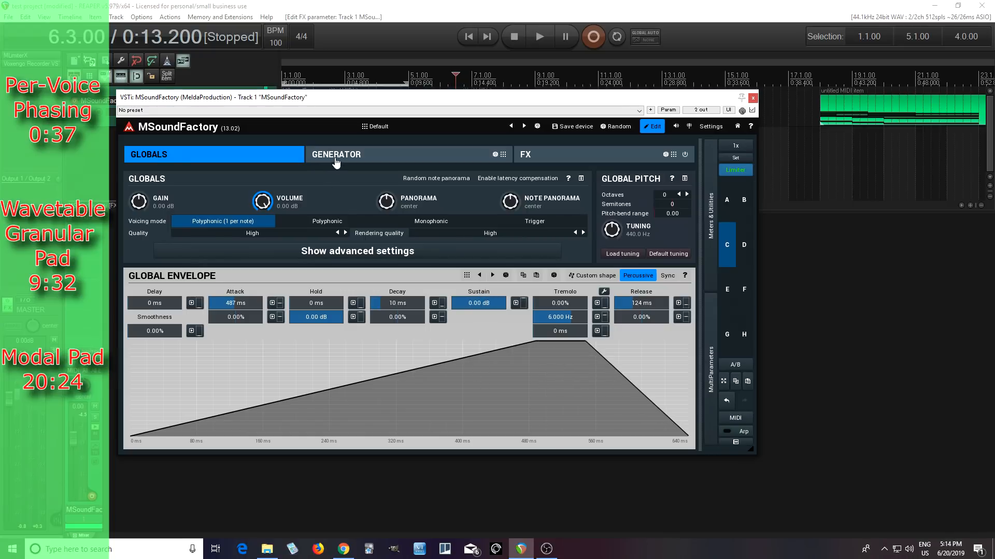
{"action": "left_click_drag", "start_coordinate": [264, 195], "coordinate": [264, 203]}
Add an Oscillator to the first column of the generator grid and set its shape smoothing to 46%
{"action": "left_click", "coordinate": [371, 154]}
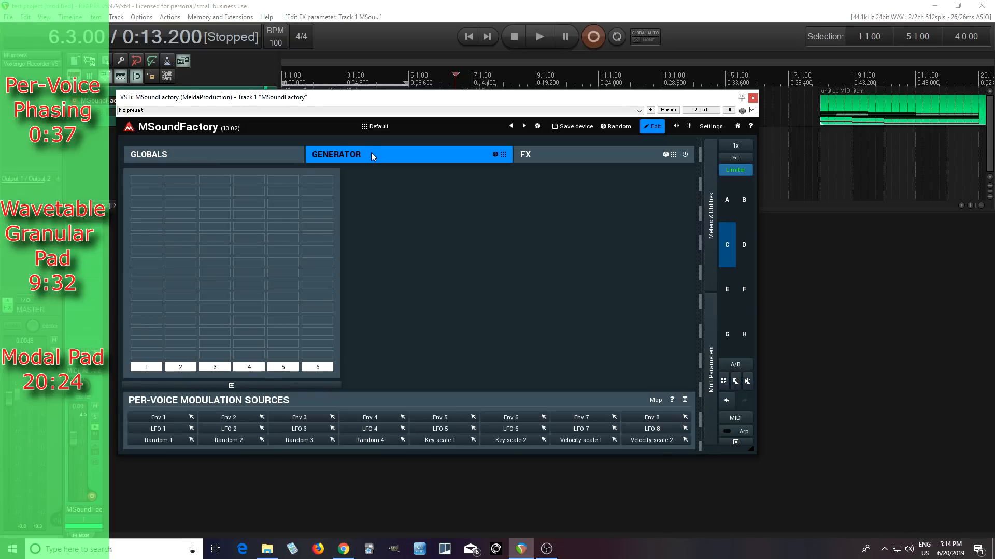
{"action": "left_click", "coordinate": [153, 179]}
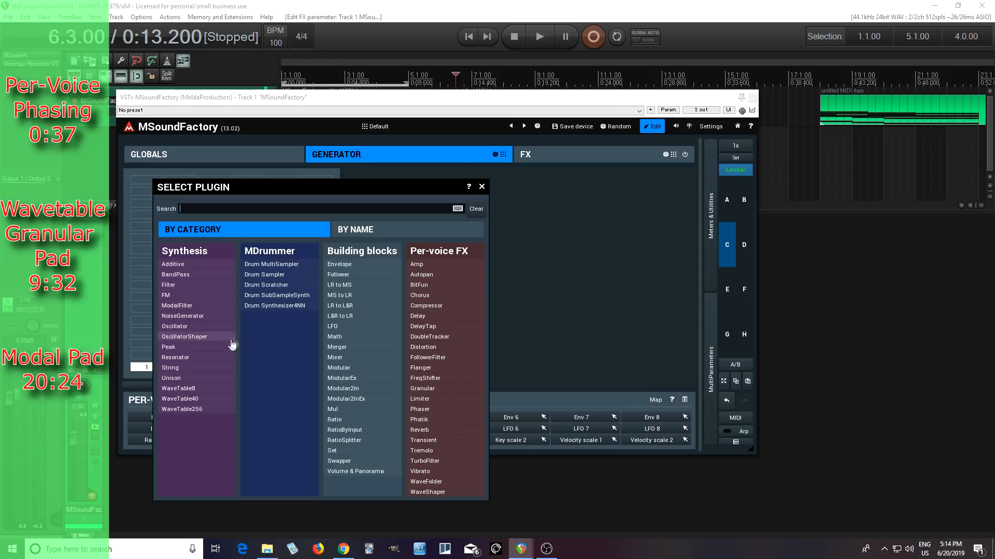
{"action": "left_click", "coordinate": [185, 326]}
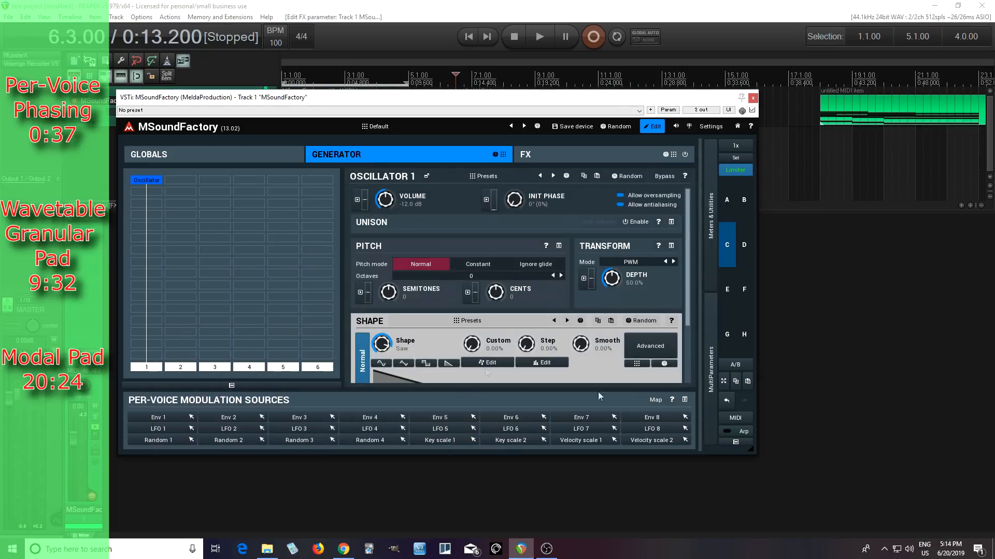
{"action": "scroll", "coordinate": [683, 311], "scroll_direction": "down", "scroll_amount": 2}
{"action": "left_click_drag", "start_coordinate": [582, 275], "coordinate": [583, 265]}
{"action": "left_click_drag", "start_coordinate": [684, 272], "coordinate": [685, 190]}
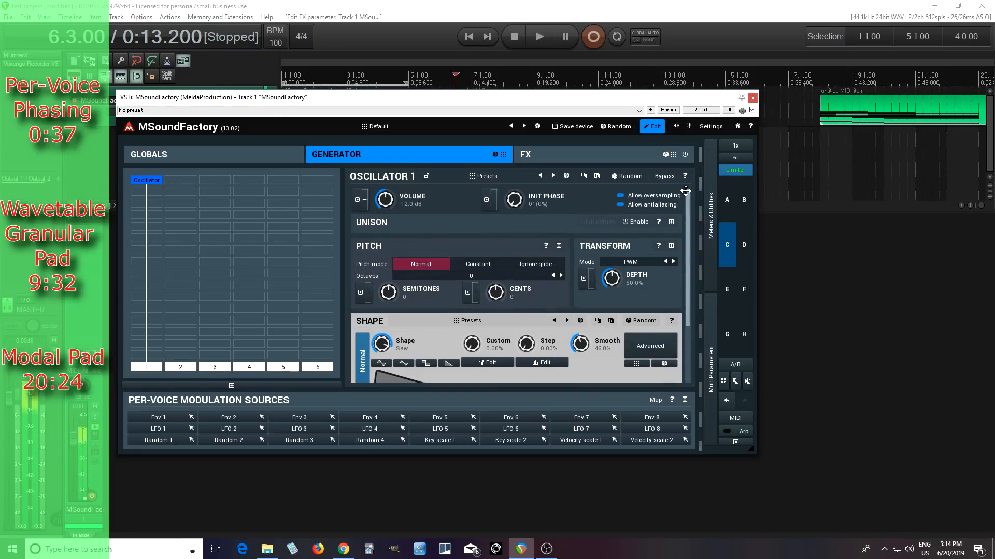
Add a Filter below the oscillator, with its Amp section disabled and its resonance at 21.2%
{"action": "double_click", "coordinate": [150, 204]}
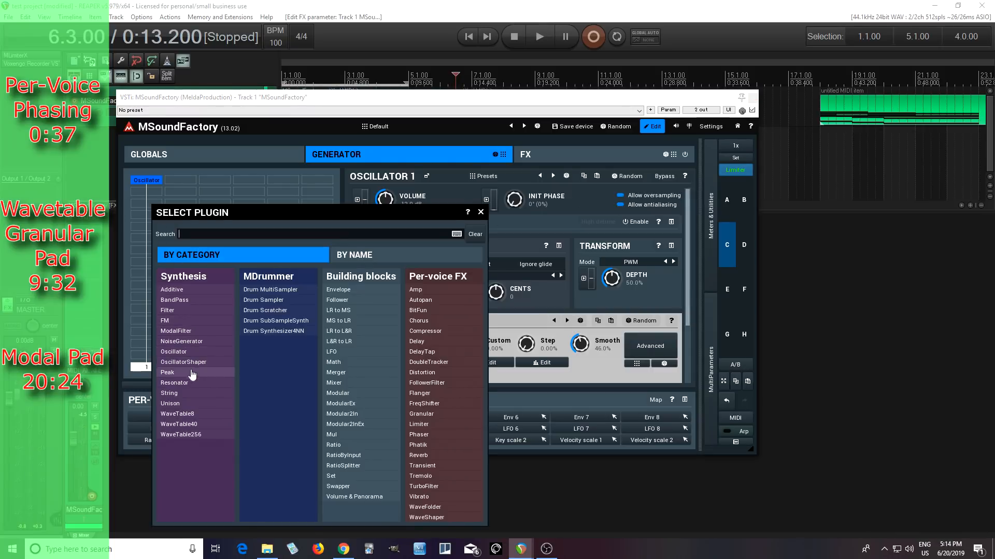
{"action": "left_click", "coordinate": [166, 310]}
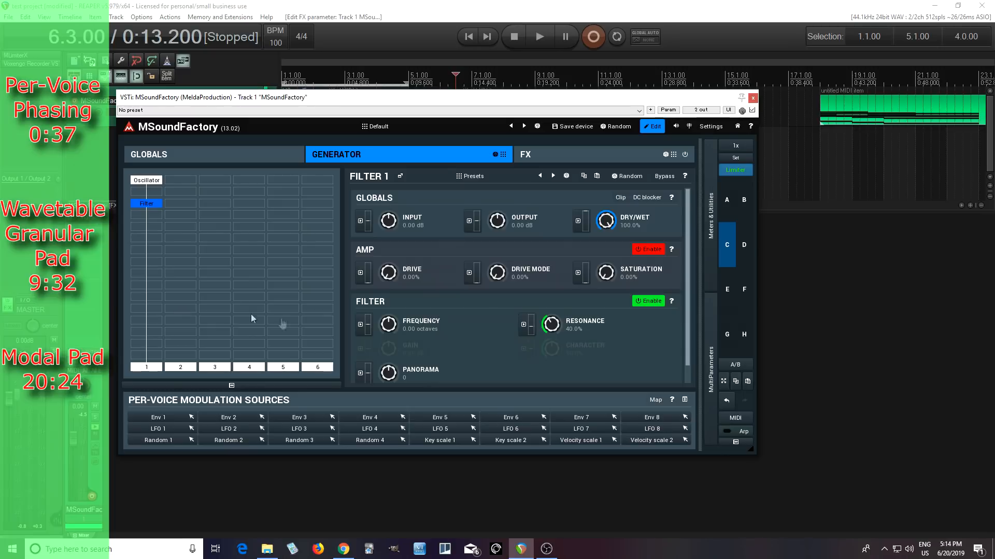
{"action": "left_click", "coordinate": [648, 250]}
{"action": "scroll", "coordinate": [551, 323], "scroll_direction": "down", "scroll_amount": 1}
{"action": "left_click_drag", "start_coordinate": [552, 324], "coordinate": [552, 342]}
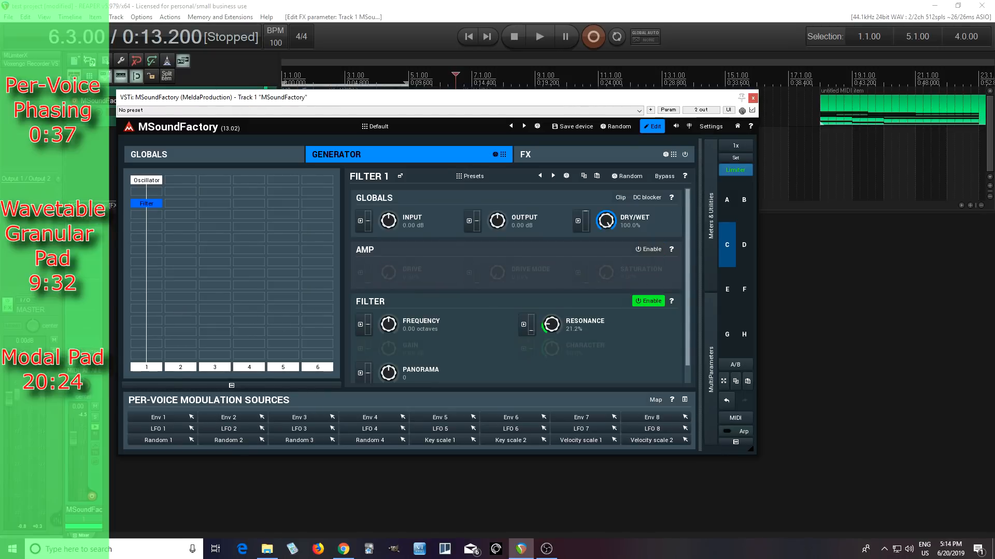
Assign Env 1 as the modulation source for the filter's frequency
{"action": "left_click", "coordinate": [361, 325]}
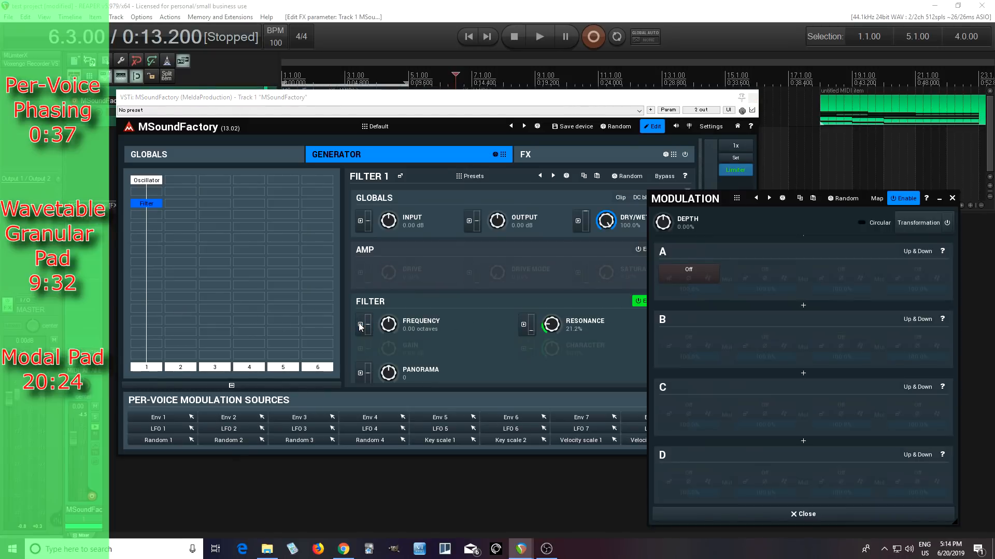
{"action": "left_click", "coordinate": [696, 272]}
{"action": "left_click", "coordinate": [807, 304]}
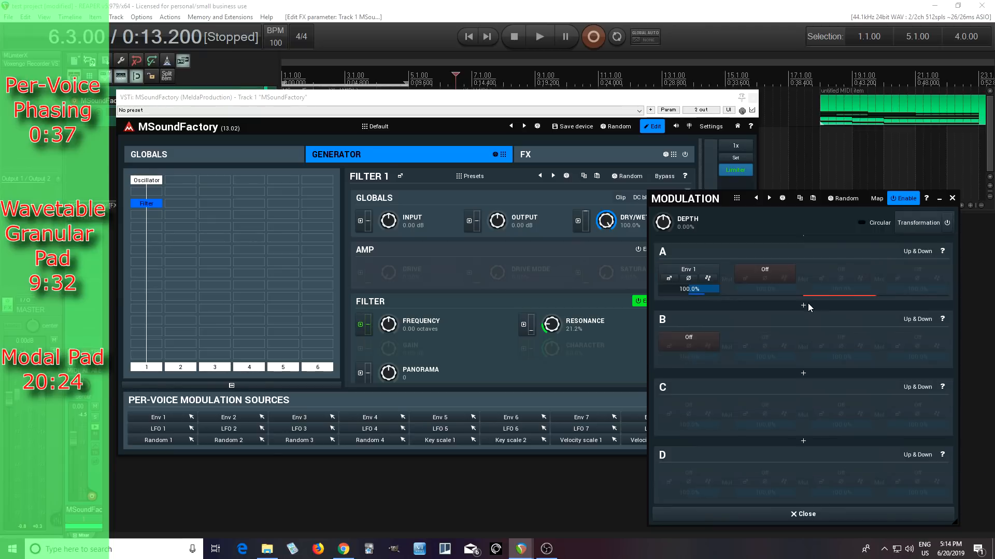
Give Env 1 a 487 ms attack, 0 ms decay and 0 dB sustain, with a filter frequency modulation depth of 23.2%
{"action": "left_click", "coordinate": [669, 280]}
{"action": "scroll", "coordinate": [570, 326], "scroll_direction": "up", "scroll_amount": 5}
{"action": "scroll", "coordinate": [569, 326], "scroll_direction": "up", "scroll_amount": 10}
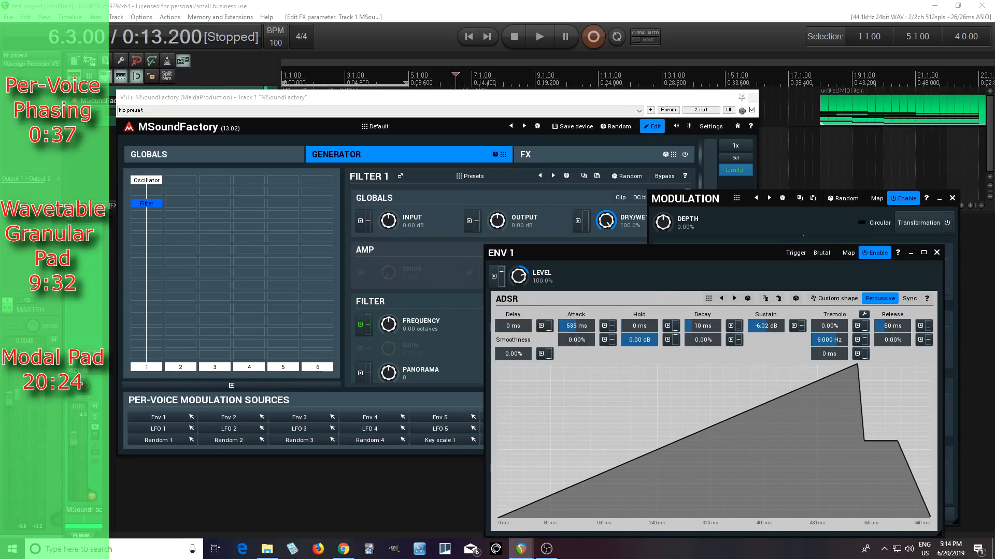
{"action": "scroll", "coordinate": [575, 326], "scroll_direction": "down", "scroll_amount": 2}
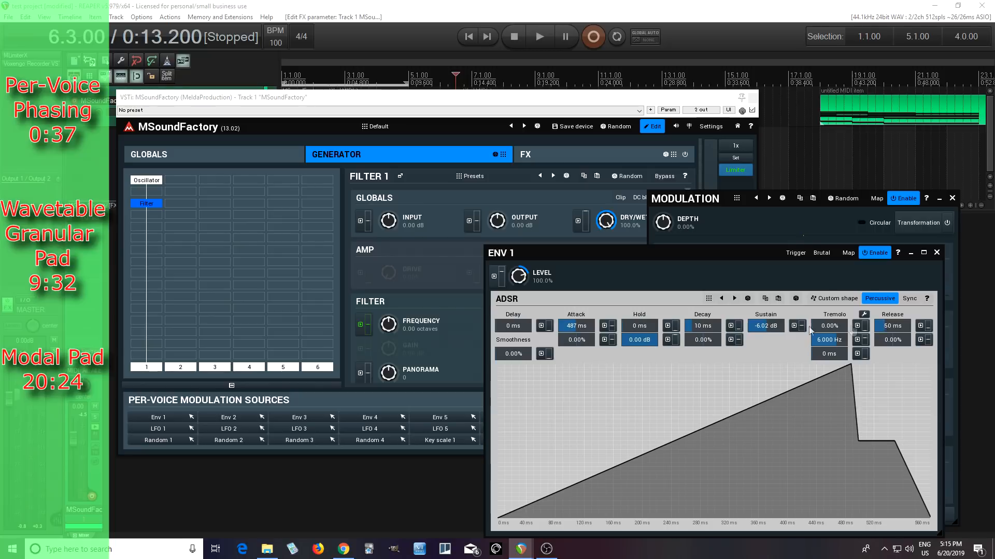
{"action": "scroll", "coordinate": [772, 326], "scroll_direction": "up", "scroll_amount": 3}
{"action": "scroll", "coordinate": [702, 326], "scroll_direction": "down", "scroll_amount": 1}
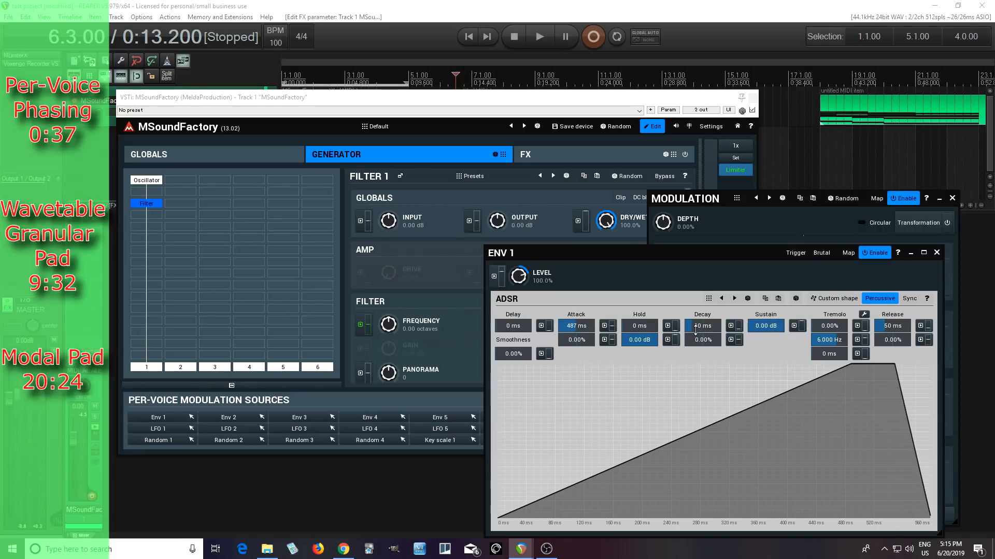
{"action": "left_click", "coordinate": [936, 253]}
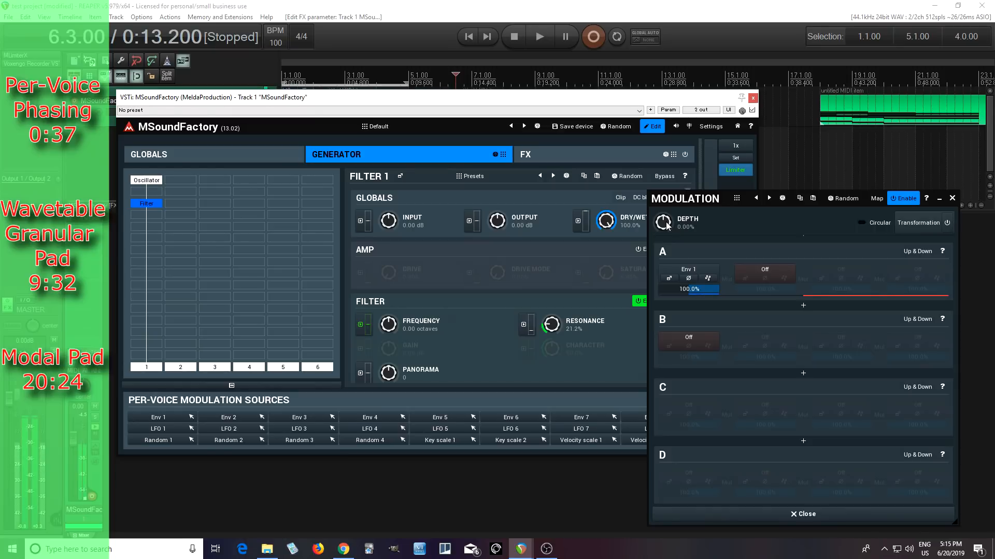
{"action": "left_click_drag", "start_coordinate": [666, 226], "coordinate": [667, 209]}
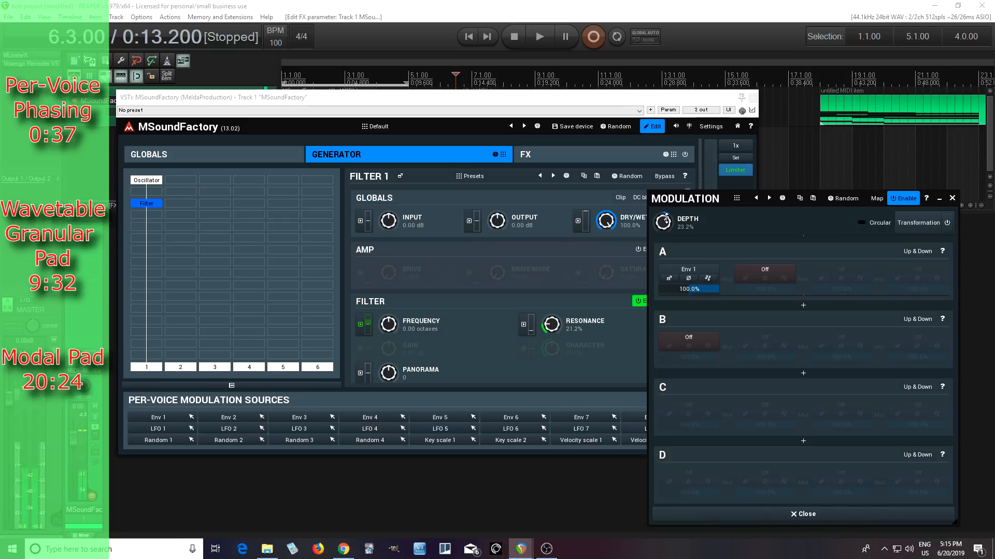
{"action": "left_click", "coordinate": [951, 198]}
Set the oscillator's initial phase to Random
{"action": "left_click", "coordinate": [148, 181]}
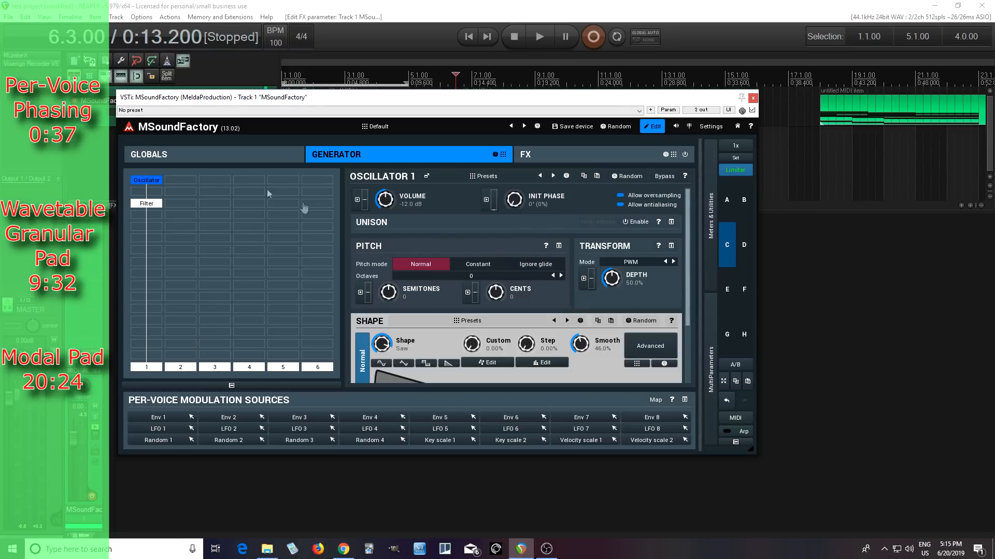
{"action": "left_click_drag", "start_coordinate": [514, 199], "coordinate": [514, 170]}
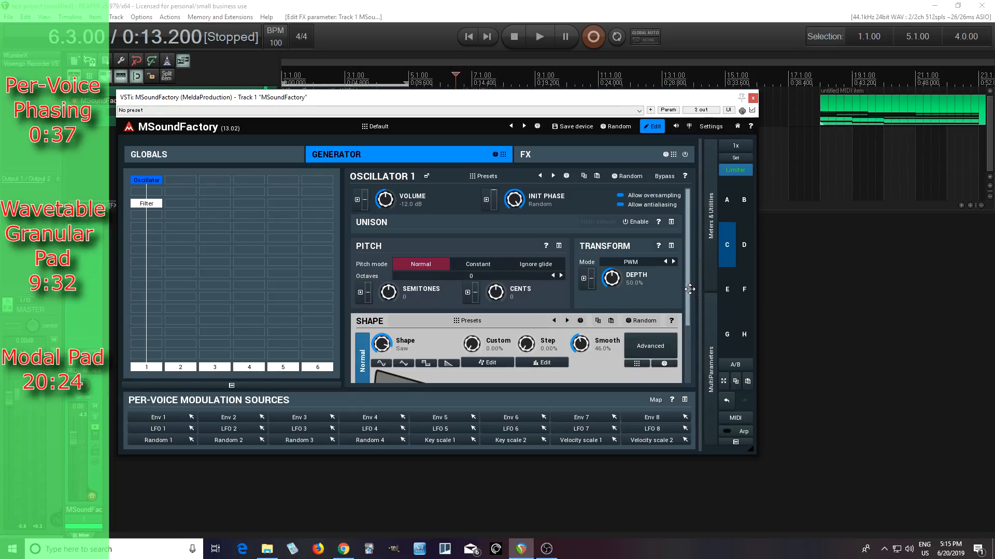
Modulate the oscillator's cents with Random 1 in Up & Down mode at a depth of 4.0%
{"action": "left_click_drag", "start_coordinate": [690, 289], "coordinate": [690, 322]}
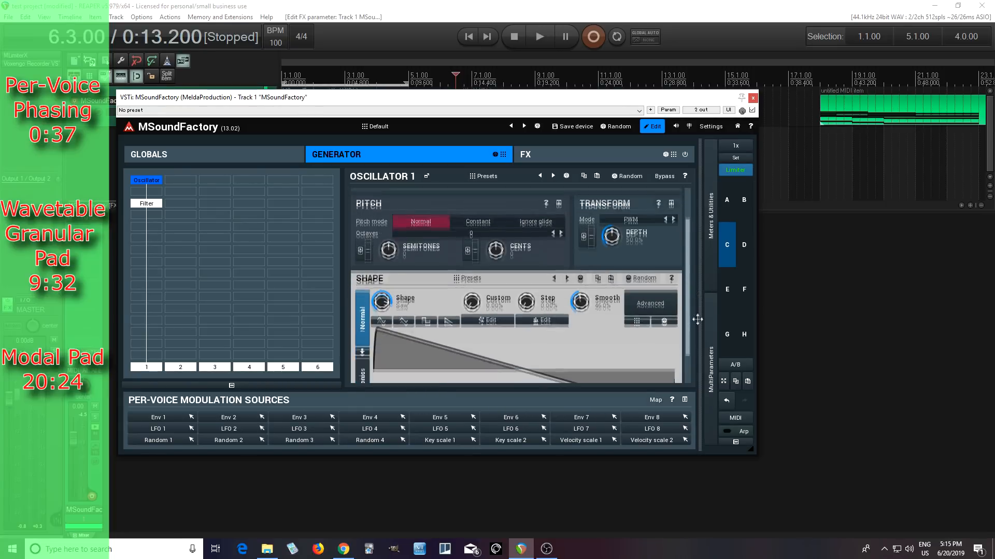
{"action": "left_click", "coordinate": [467, 250]}
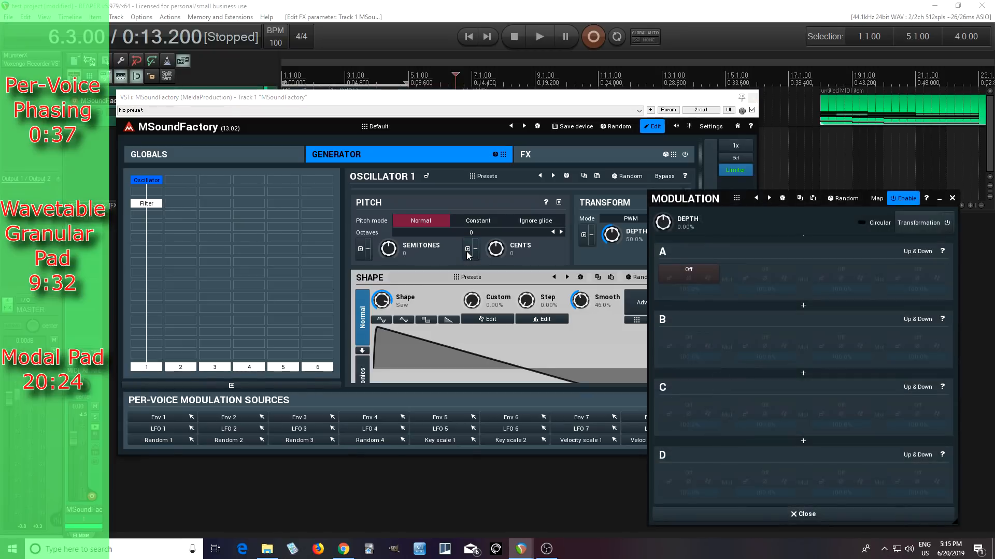
{"action": "left_click", "coordinate": [689, 270]}
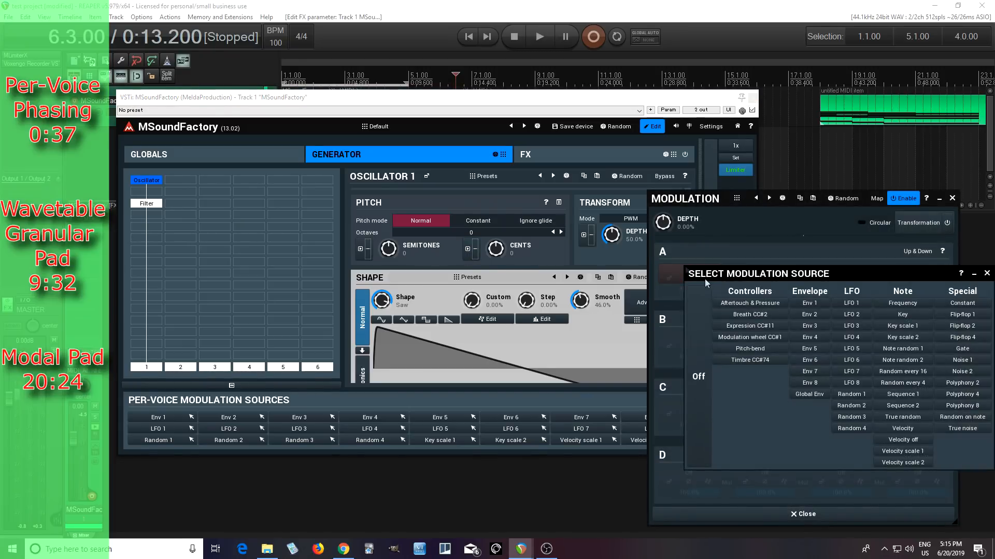
{"action": "left_click", "coordinate": [856, 395]}
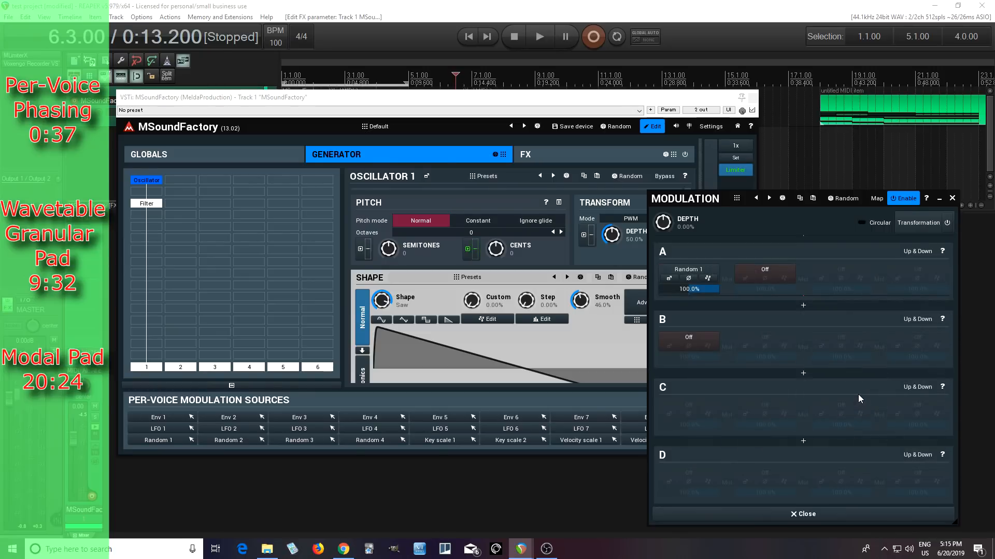
{"action": "left_click", "coordinate": [917, 253]}
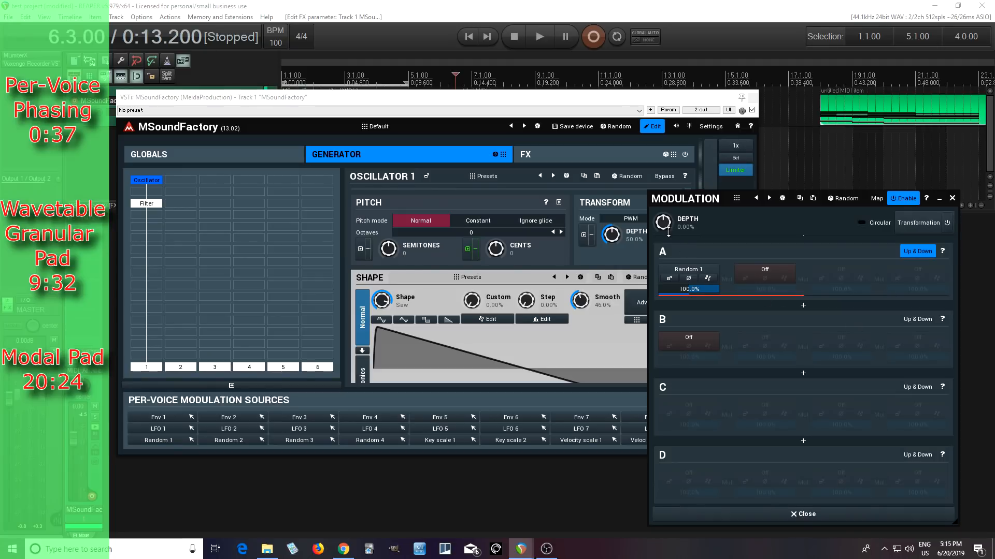
{"action": "left_click_drag", "start_coordinate": [664, 223], "coordinate": [664, 219]}
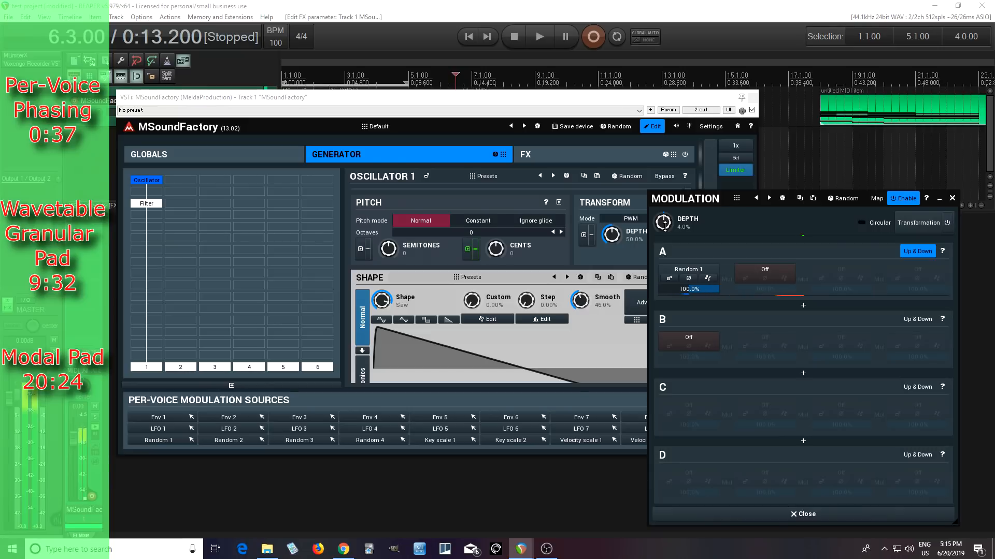
Set the speed of the Random 1 modulator to -260%
{"action": "left_click", "coordinate": [669, 279]}
{"action": "left_click_drag", "start_coordinate": [643, 286], "coordinate": [642, 322]}
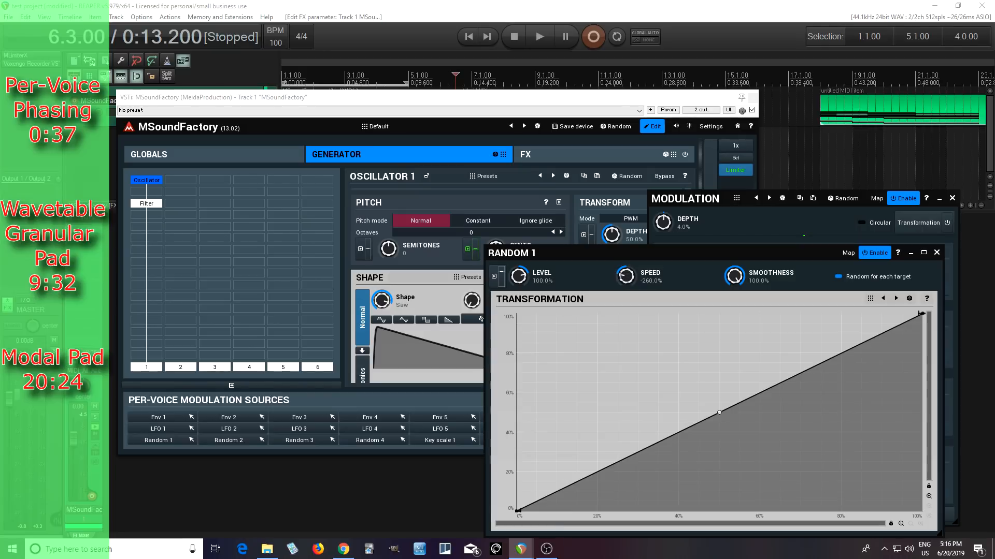
{"action": "left_click", "coordinate": [936, 252]}
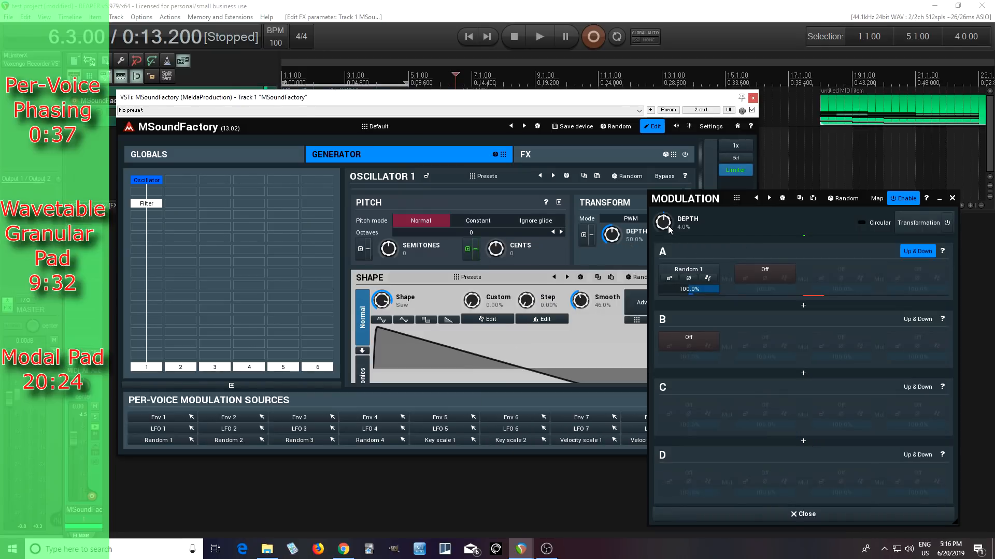
Try cents modulation depths of 5.6% and 28.8%, and bring the depth back down to a subtle amount
{"action": "left_click_drag", "start_coordinate": [670, 229], "coordinate": [668, 226]}
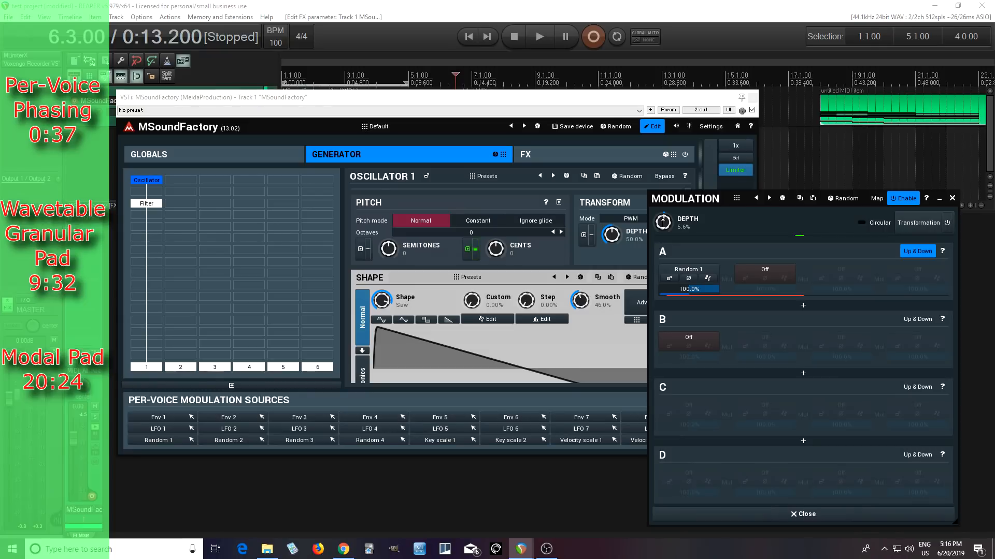
{"action": "left_click_drag", "start_coordinate": [663, 222], "coordinate": [663, 218]}
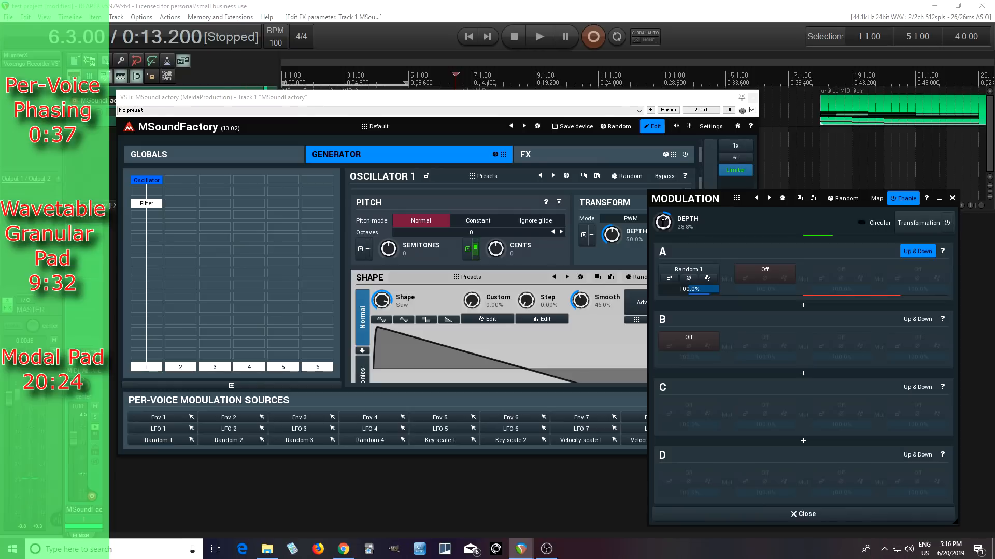
{"action": "left_click_drag", "start_coordinate": [662, 222], "coordinate": [663, 235]}
{"action": "left_click", "coordinate": [951, 200]}
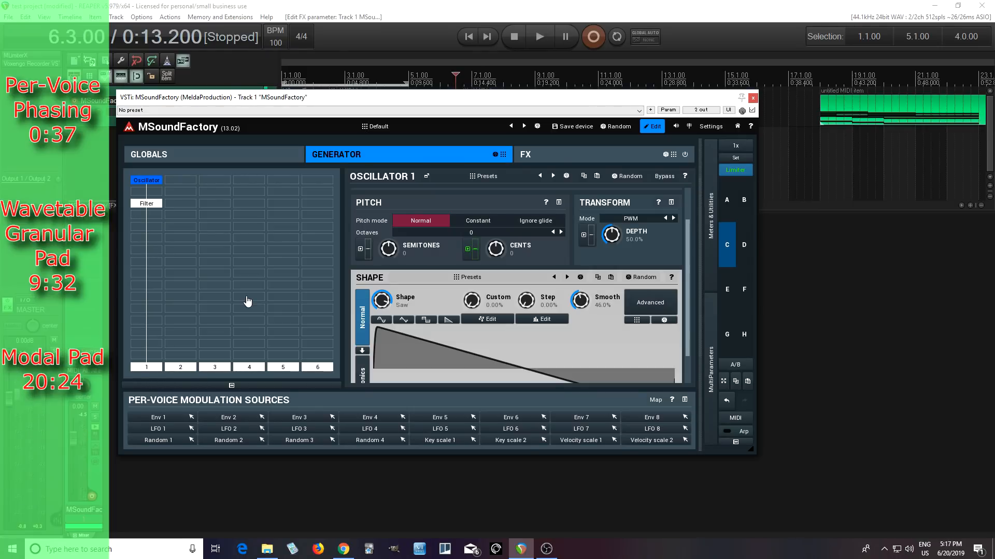
Add tremolo to the filter frequency's Env 1, with a 38.9% depth and a 0.7082 Hz rate
{"action": "left_click", "coordinate": [150, 205]}
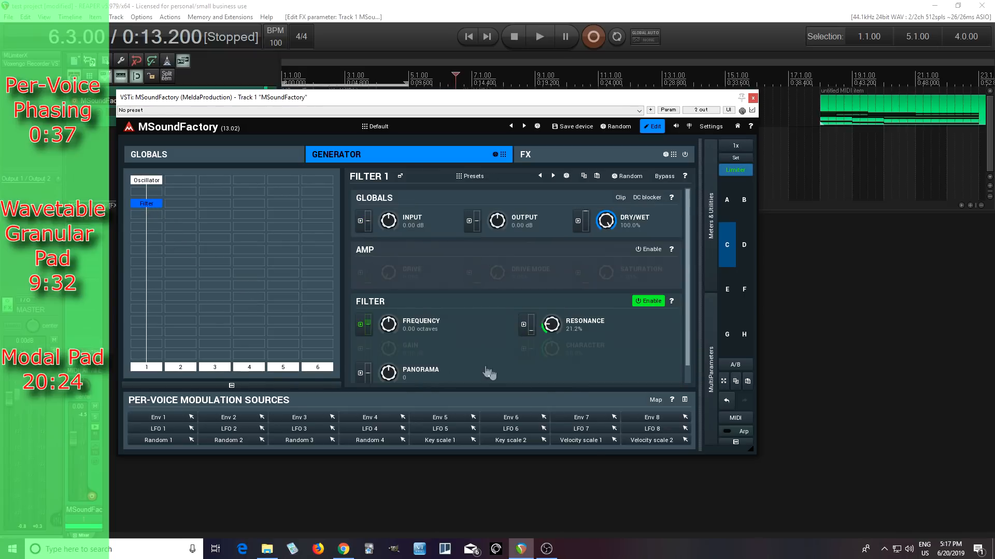
{"action": "left_click", "coordinate": [364, 330]}
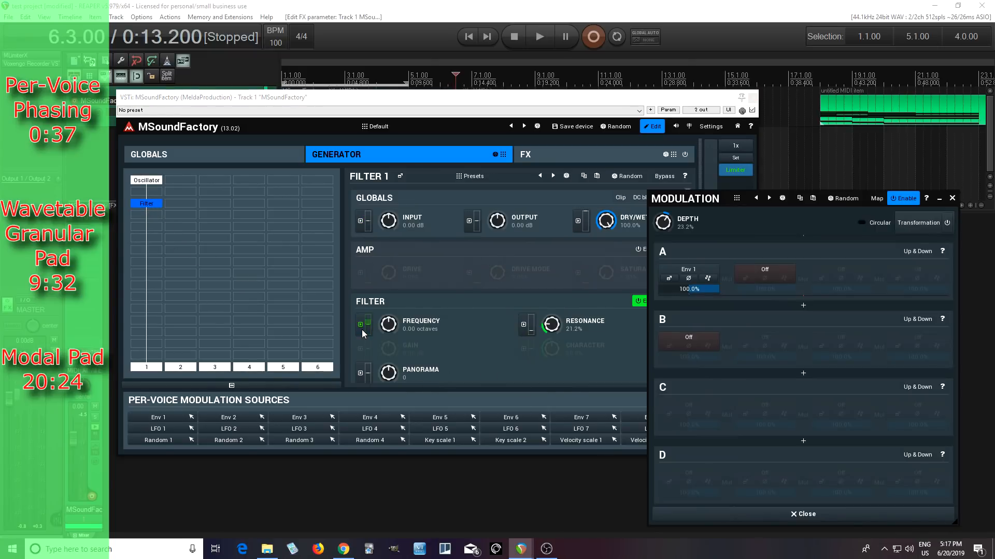
{"action": "left_click", "coordinate": [669, 278]}
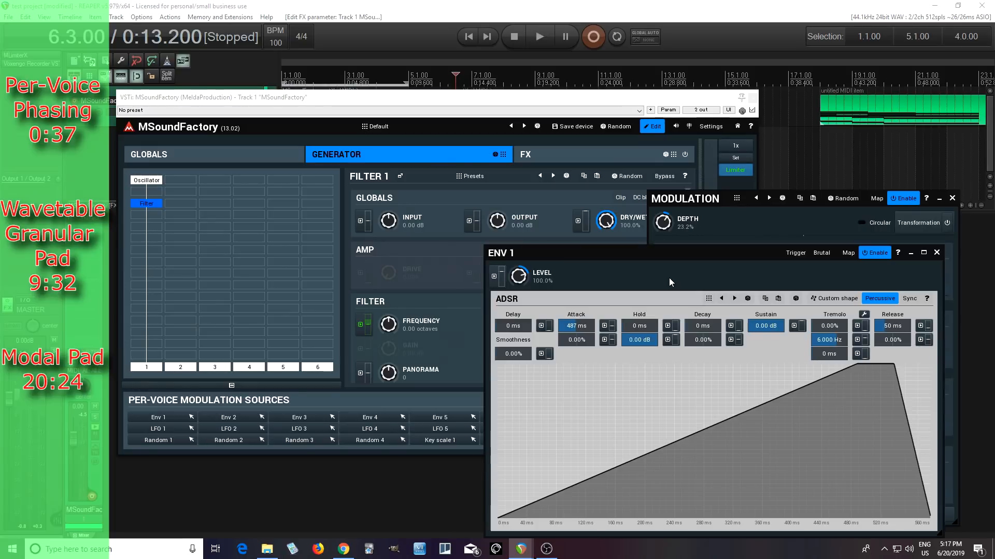
{"action": "left_click_drag", "start_coordinate": [598, 256], "coordinate": [397, 195]}
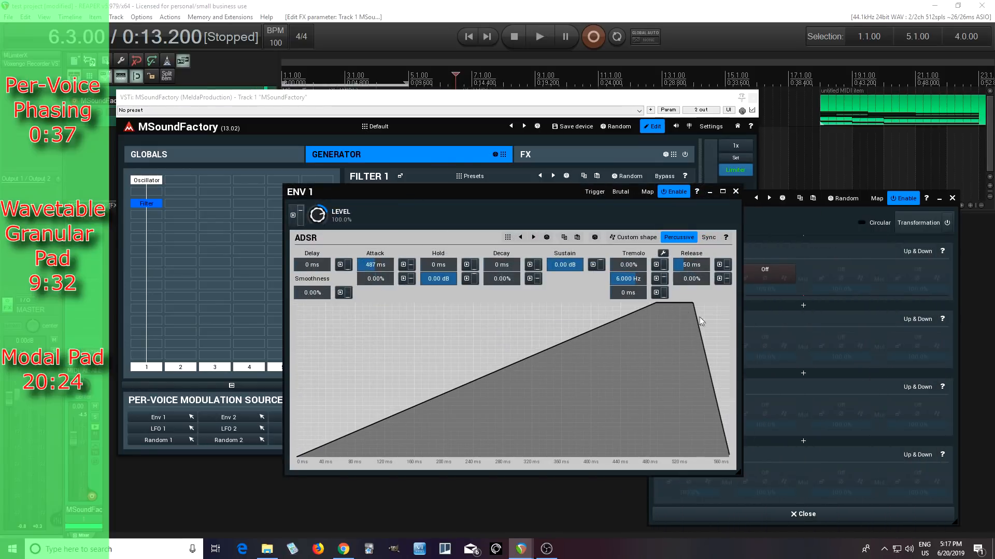
{"action": "left_click_drag", "start_coordinate": [628, 279], "coordinate": [627, 314]}
{"action": "left_click_drag", "start_coordinate": [628, 265], "coordinate": [676, 241]}
Set the Env 1 tremolo to a fully custom shape and enable drawing mode in its shape editor
{"action": "left_click", "coordinate": [663, 254]}
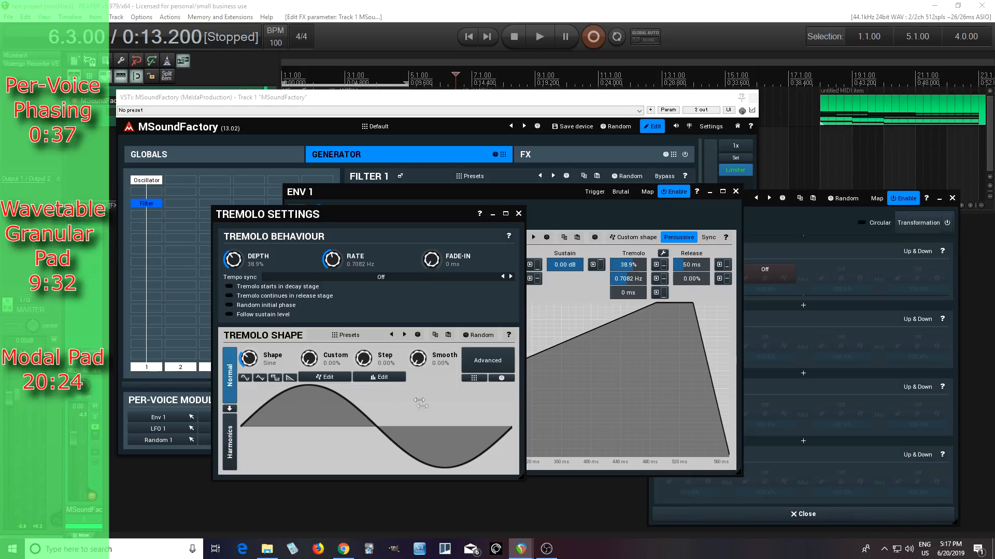
{"action": "left_click", "coordinate": [323, 381]}
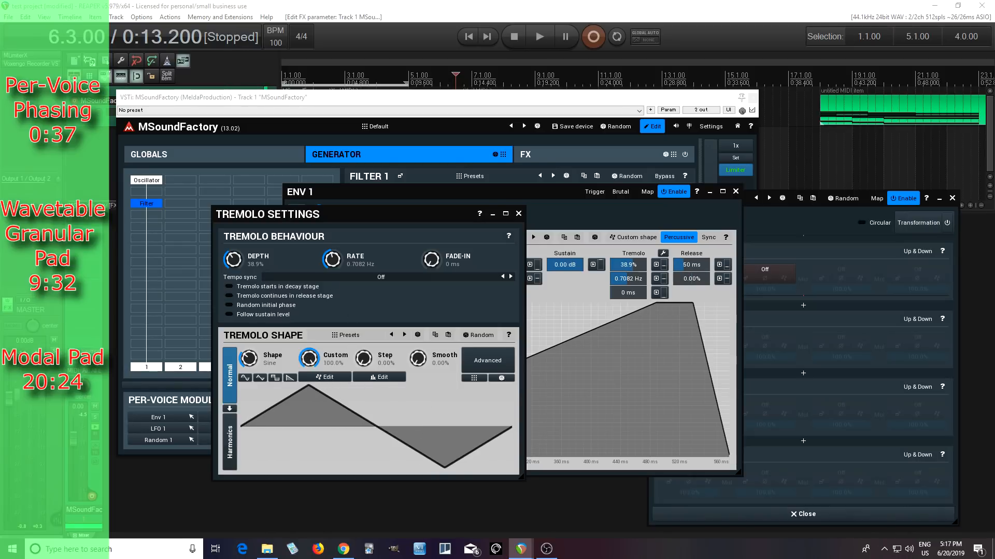
{"action": "left_click", "coordinate": [321, 383]}
{"action": "right_click", "coordinate": [661, 294]}
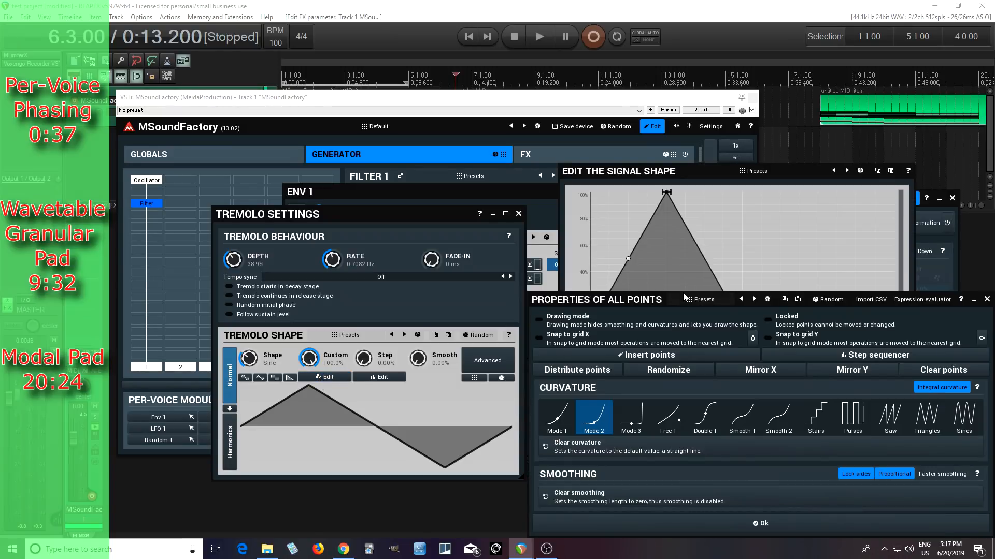
{"action": "left_click", "coordinate": [545, 319]}
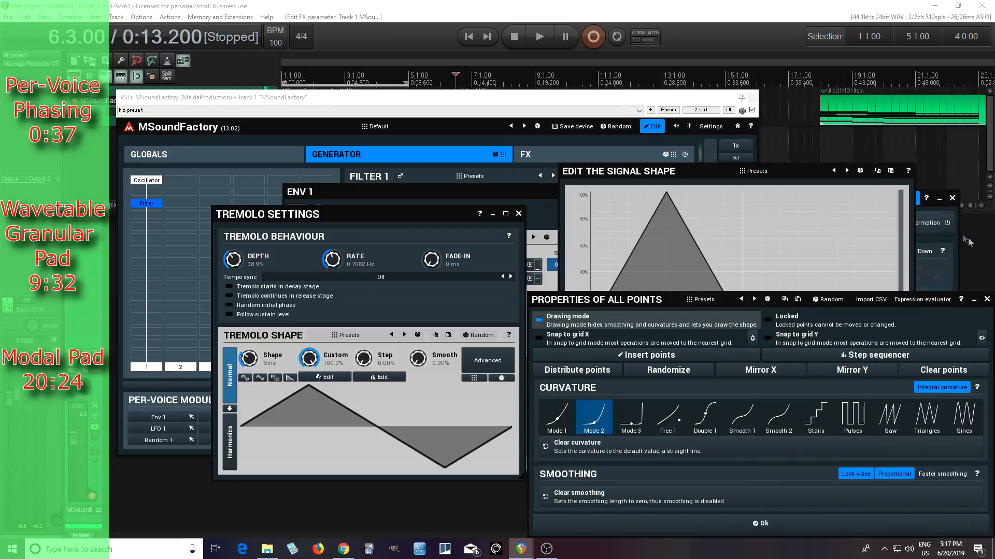
{"action": "left_click", "coordinate": [987, 299]}
Draw an irregular freehand tremolo waveform, lower its middle peak to about 60%, and accept the shape
{"action": "mouse_move", "coordinate": [589, 285]}
{"action": "left_mouse_down"}
{"action": "mouse_move", "coordinate": [636, 410]}
{"action": "mouse_move", "coordinate": [729, 214]}
{"action": "mouse_move", "coordinate": [782, 395]}
{"action": "mouse_move", "coordinate": [840, 375]}
{"action": "mouse_move", "coordinate": [838, 207]}
{"action": "mouse_move", "coordinate": [869, 216]}
{"action": "mouse_move", "coordinate": [895, 262]}
{"action": "mouse_move", "coordinate": [891, 291]}
{"action": "left_mouse_up"}
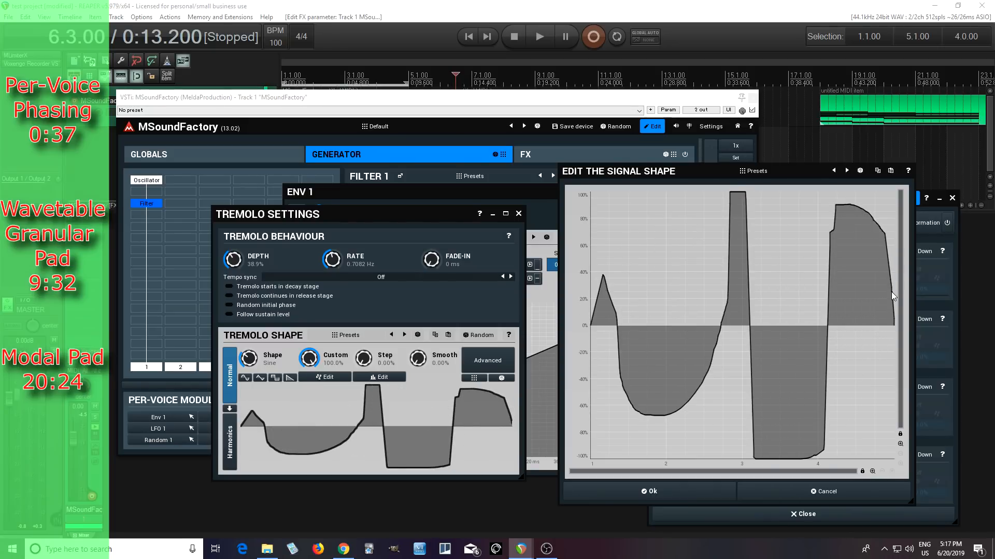
{"action": "mouse_move", "coordinate": [732, 195]}
{"action": "left_mouse_down"}
{"action": "mouse_move", "coordinate": [751, 219]}
{"action": "mouse_move", "coordinate": [729, 244]}
{"action": "mouse_move", "coordinate": [754, 267]}
{"action": "left_mouse_up"}
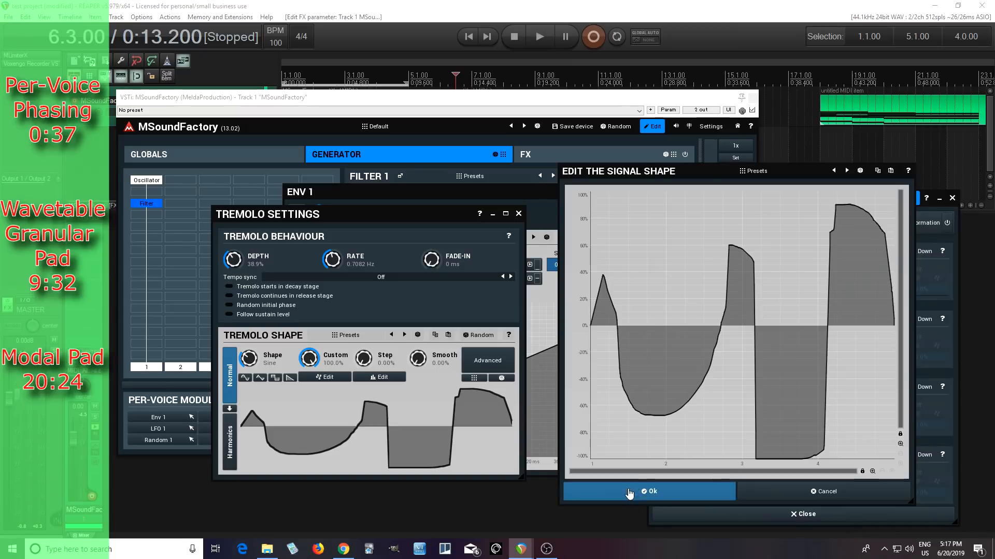
{"action": "left_click", "coordinate": [648, 493]}
Set the tremolo rate to 0.3786 Hz and reset the custom shape amount to 0%
{"action": "left_click_drag", "start_coordinate": [332, 259], "coordinate": [332, 281]}
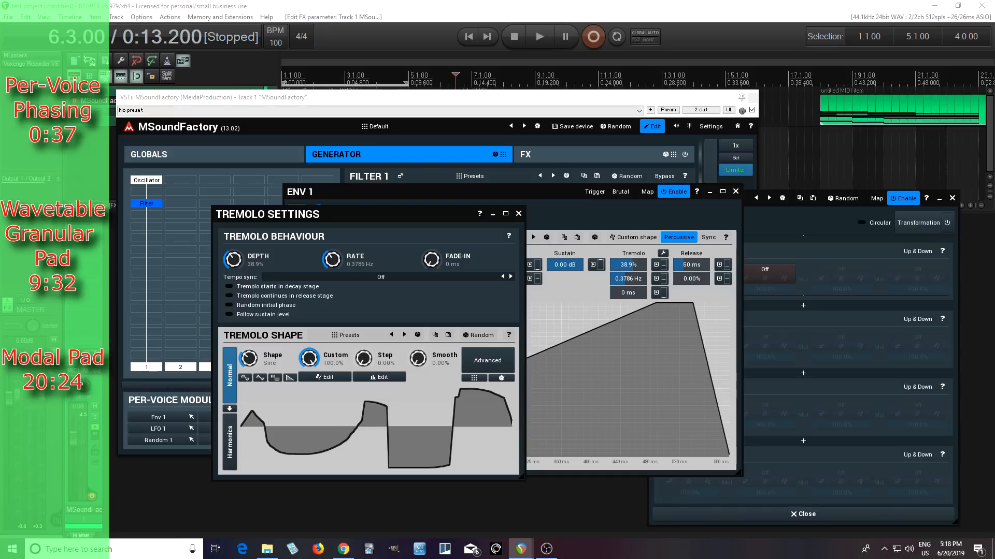
{"action": "left_click", "coordinate": [518, 215]}
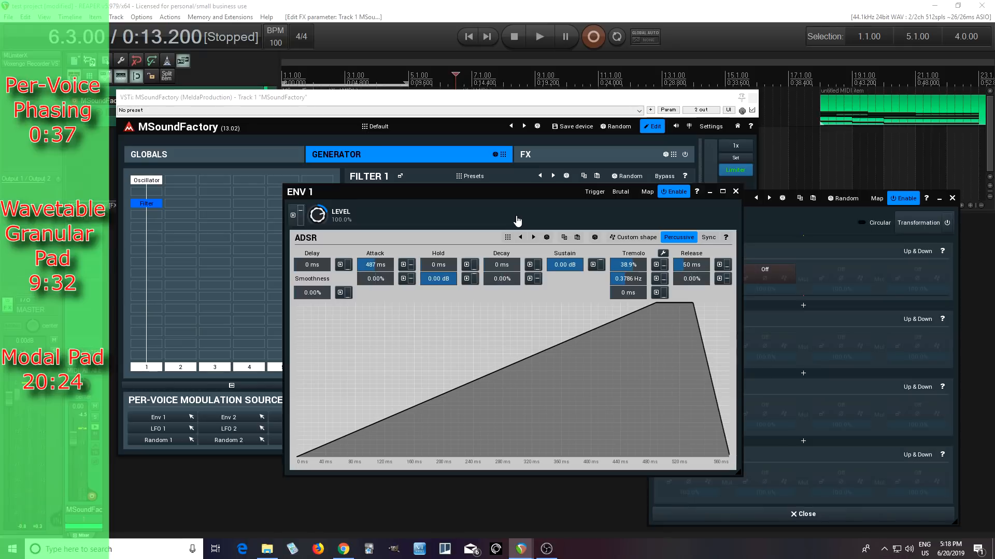
{"action": "left_click", "coordinate": [662, 252]}
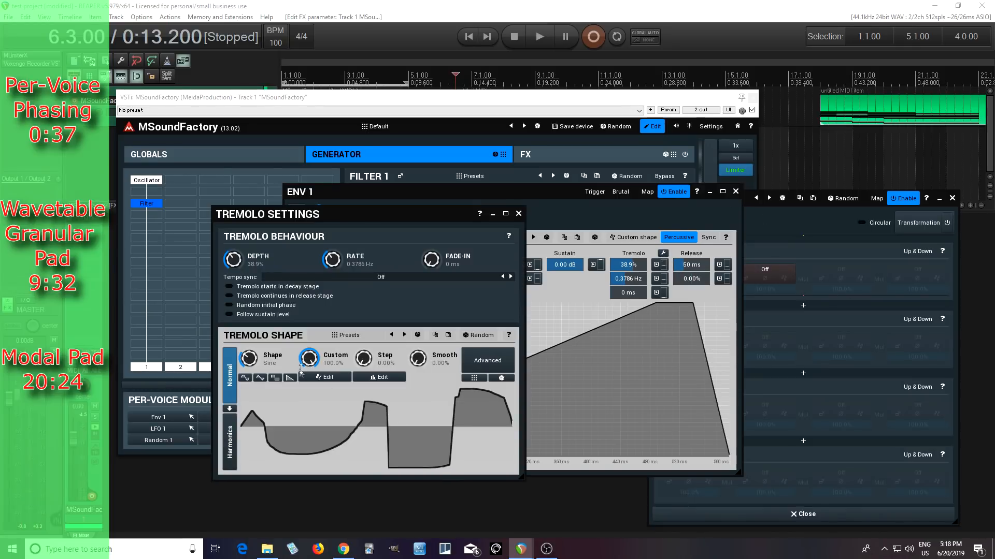
{"action": "double_click", "coordinate": [309, 362]}
{"action": "left_click", "coordinate": [518, 213]}
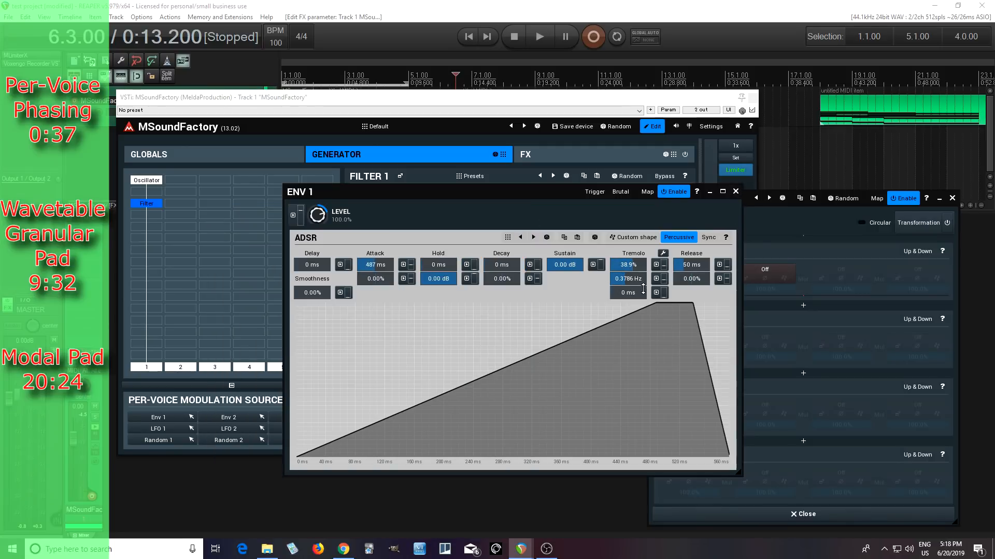
Try a 100% stepped tremolo shape with 28.0% smoothing, and reset both amounts to 0%
{"action": "left_click", "coordinate": [663, 253]}
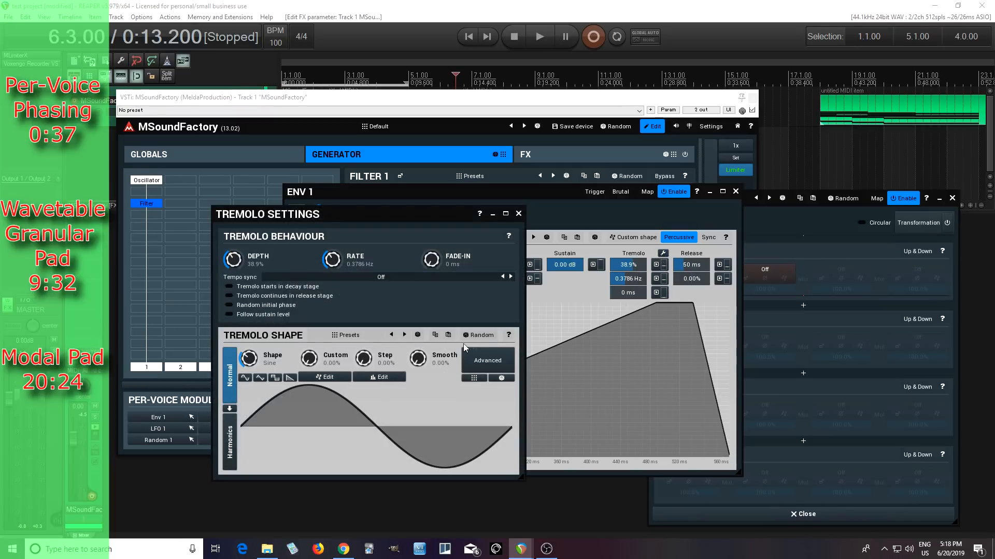
{"action": "left_click_drag", "start_coordinate": [362, 357], "coordinate": [364, 332]}
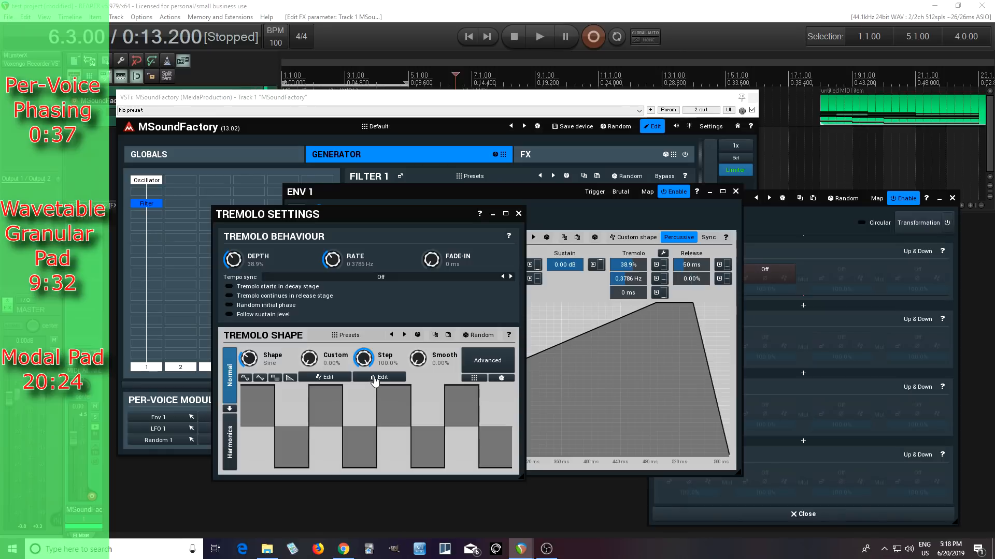
{"action": "left_click_drag", "start_coordinate": [414, 363], "coordinate": [420, 360]}
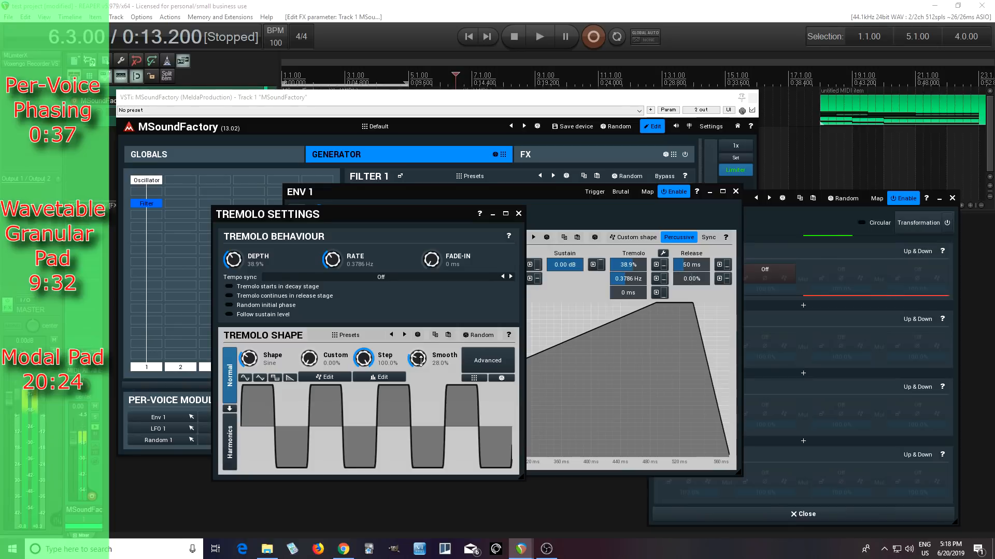
{"action": "left_click_drag", "start_coordinate": [418, 357], "coordinate": [417, 373]}
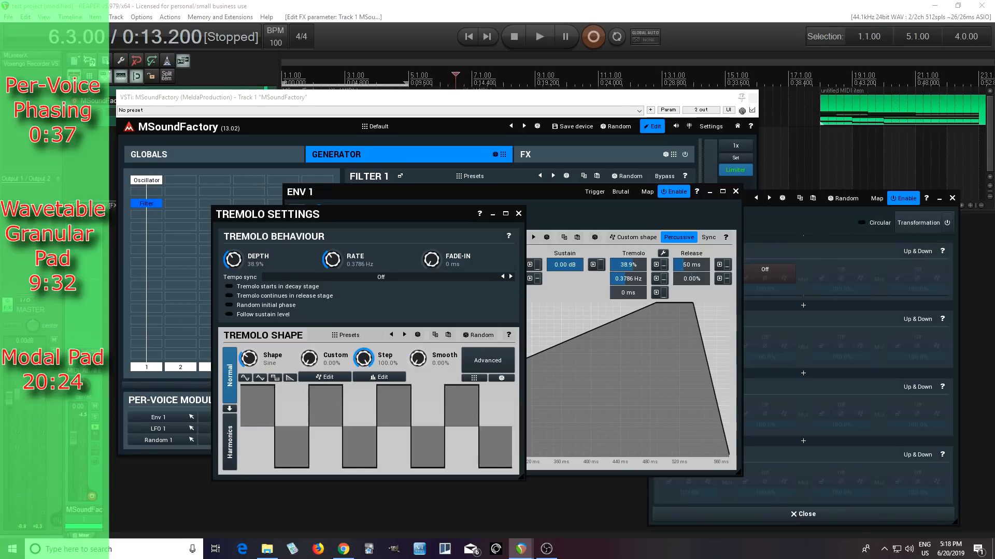
{"action": "double_click", "coordinate": [363, 358]}
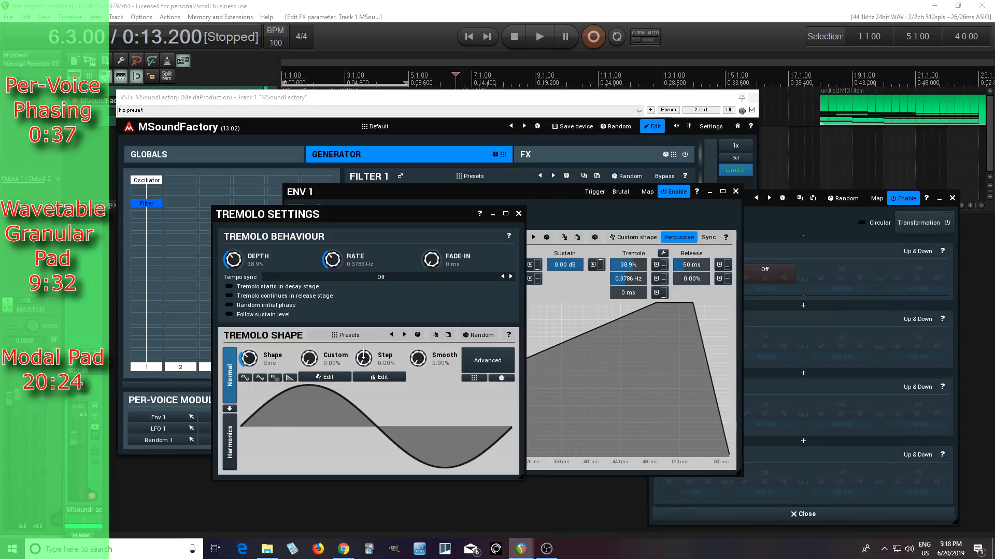
Lower the tremolo depth and close the tremolo, envelope and filter modulation settings
{"action": "left_click_drag", "start_coordinate": [232, 259], "coordinate": [233, 278]}
{"action": "left_click", "coordinate": [518, 213]}
{"action": "left_click", "coordinate": [735, 192]}
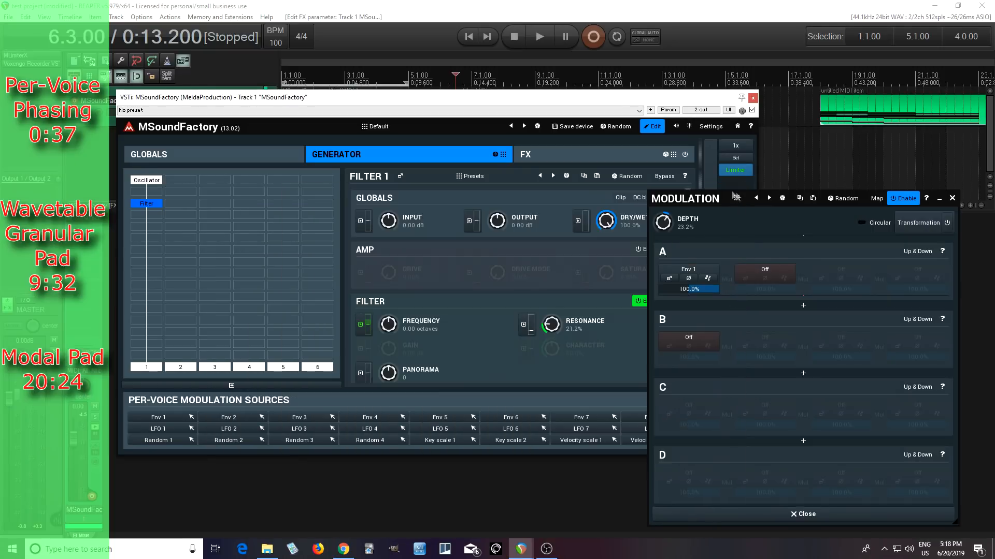
{"action": "left_click", "coordinate": [951, 197]}
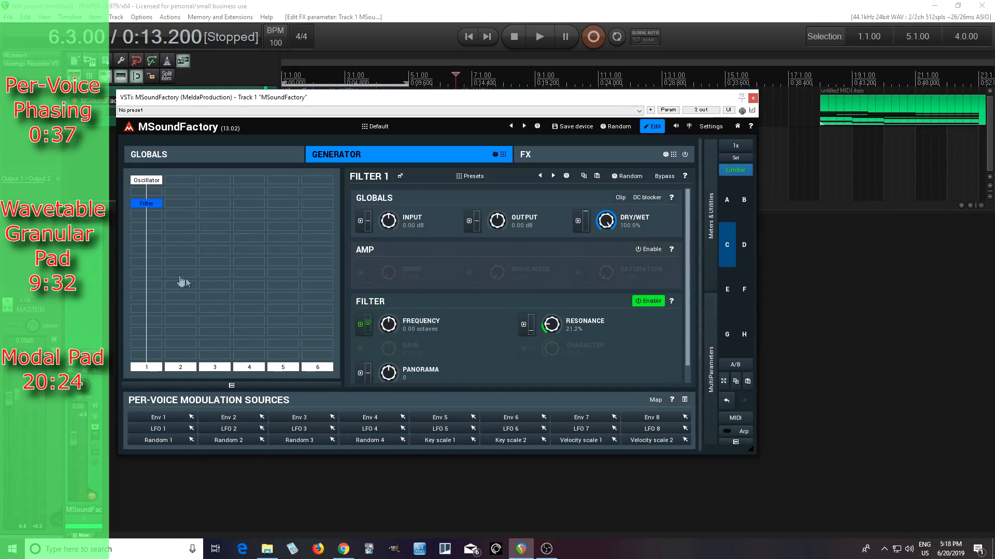
Add a per-voice Phaser below the filter, with a 0.3811 Hz rate and voice phase set to Random
{"action": "left_click", "coordinate": [150, 215]}
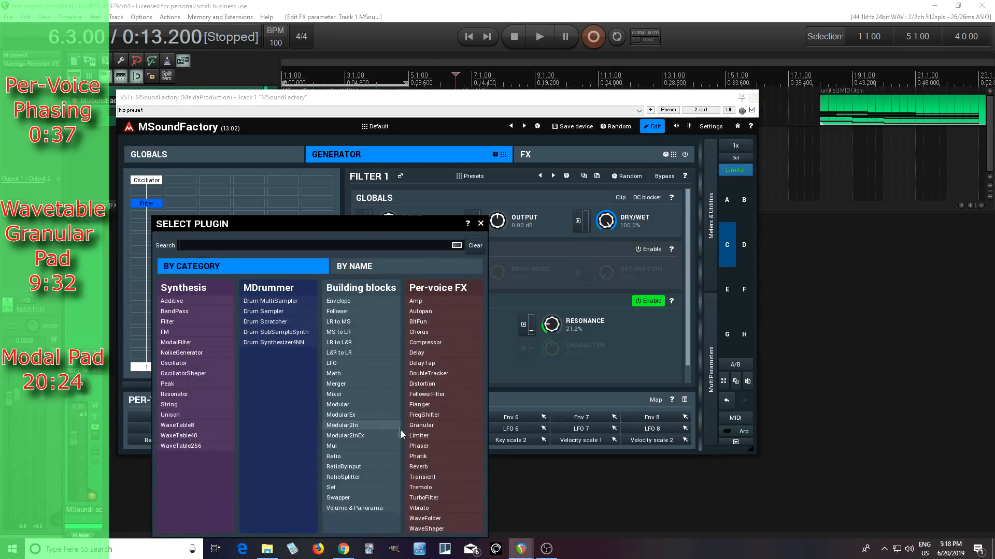
{"action": "left_click", "coordinate": [418, 446]}
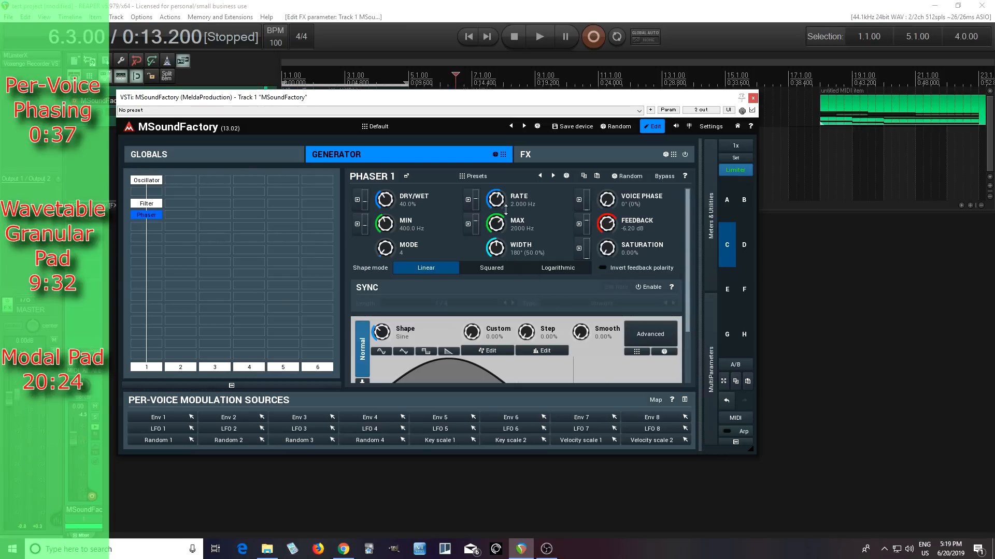
{"action": "left_click_drag", "start_coordinate": [496, 199], "coordinate": [496, 223]}
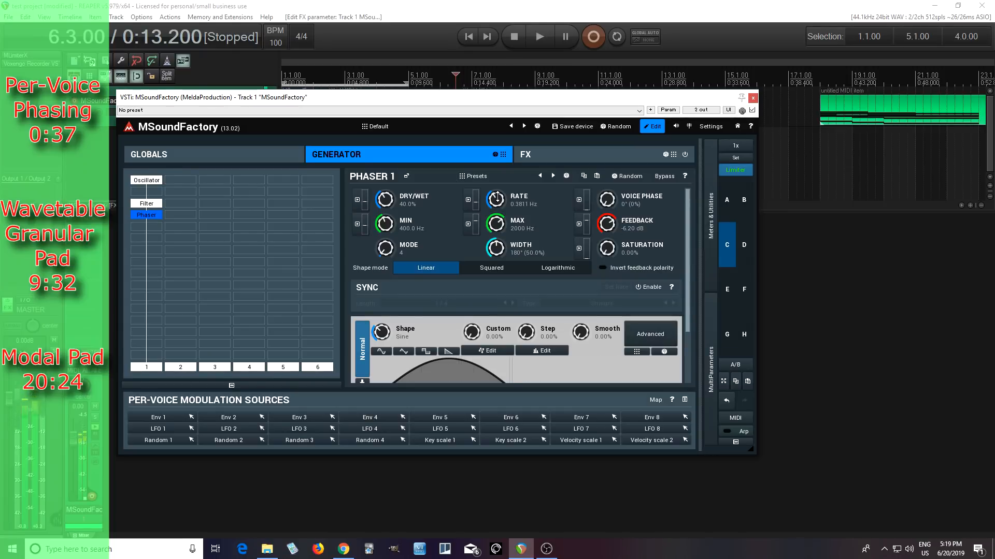
{"action": "left_click_drag", "start_coordinate": [607, 198], "coordinate": [607, 166]}
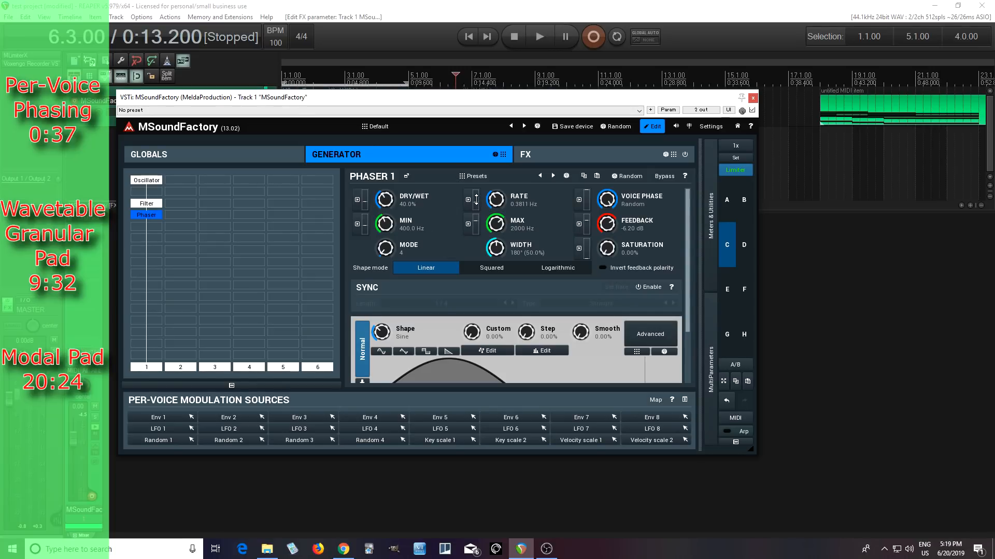
Modulate the phaser rate with Polyphony 2, using a 0.0100 Hz base rate and a 55.2% depth
{"action": "left_click", "coordinate": [469, 200]}
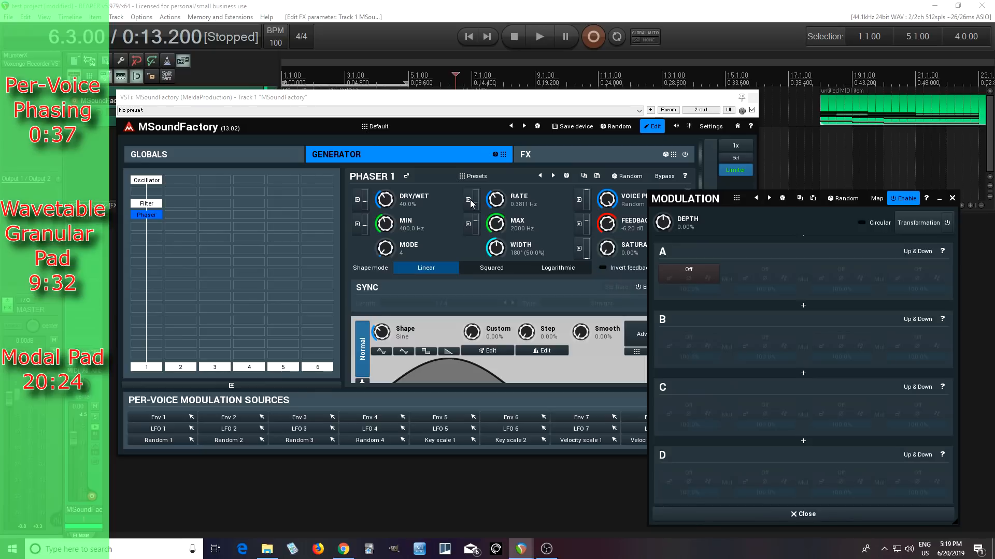
{"action": "left_click", "coordinate": [697, 273]}
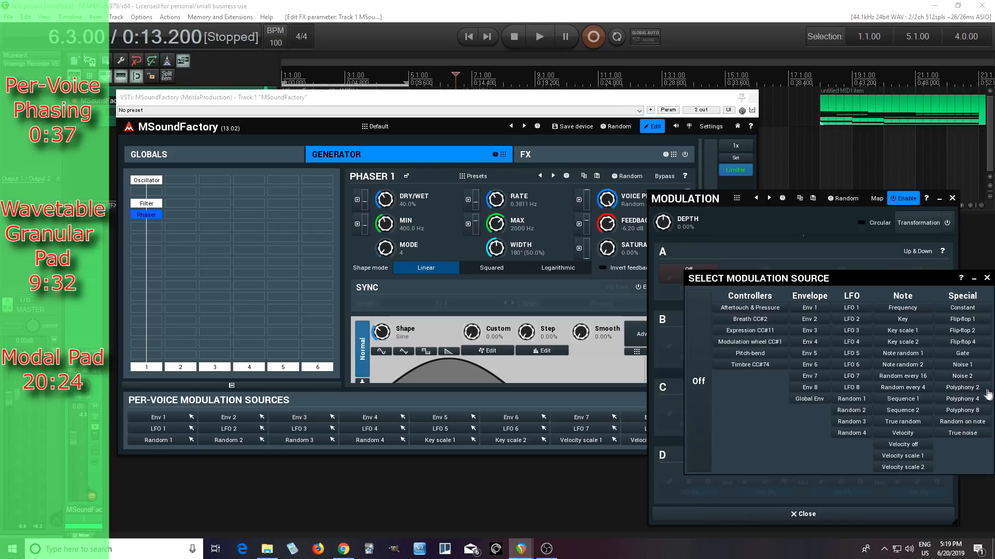
{"action": "left_click", "coordinate": [982, 390]}
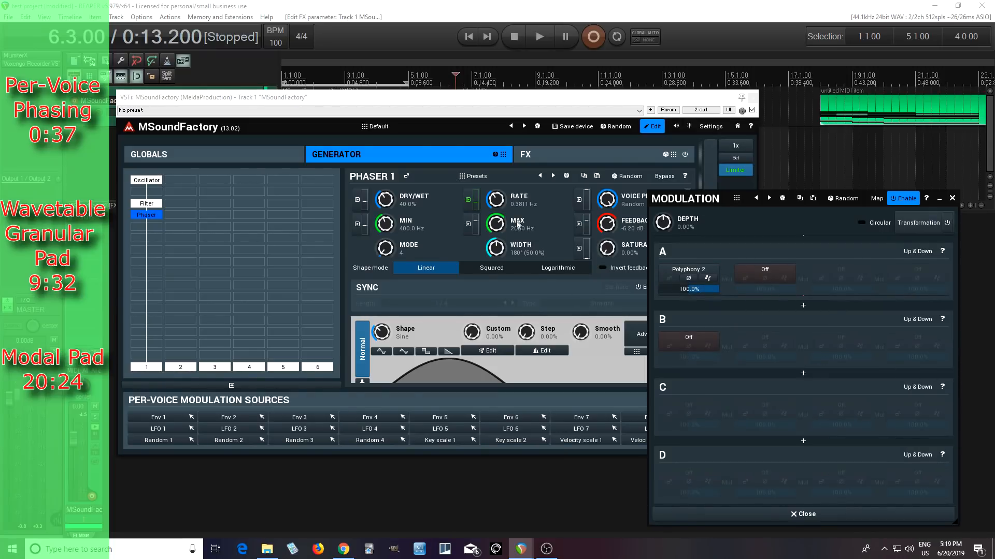
{"action": "left_click", "coordinate": [497, 202]}
{"action": "left_click_drag", "start_coordinate": [497, 202], "coordinate": [497, 254]}
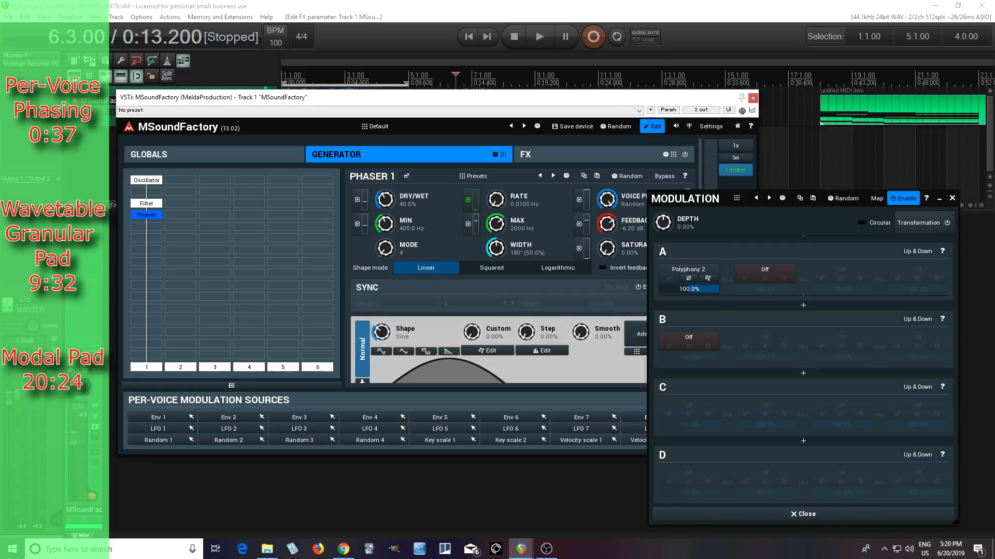
{"action": "left_click_drag", "start_coordinate": [669, 229], "coordinate": [668, 223]}
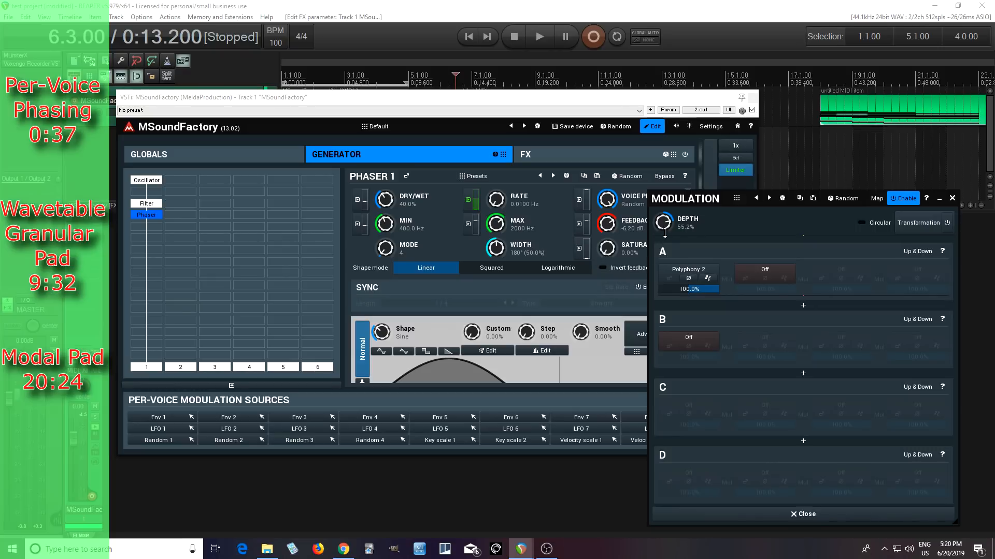
Switch the phaser rate's modulation source to Polyphony 4, with a 0.3436 Hz rate and a -16.0% depth
{"action": "left_click", "coordinate": [696, 273]}
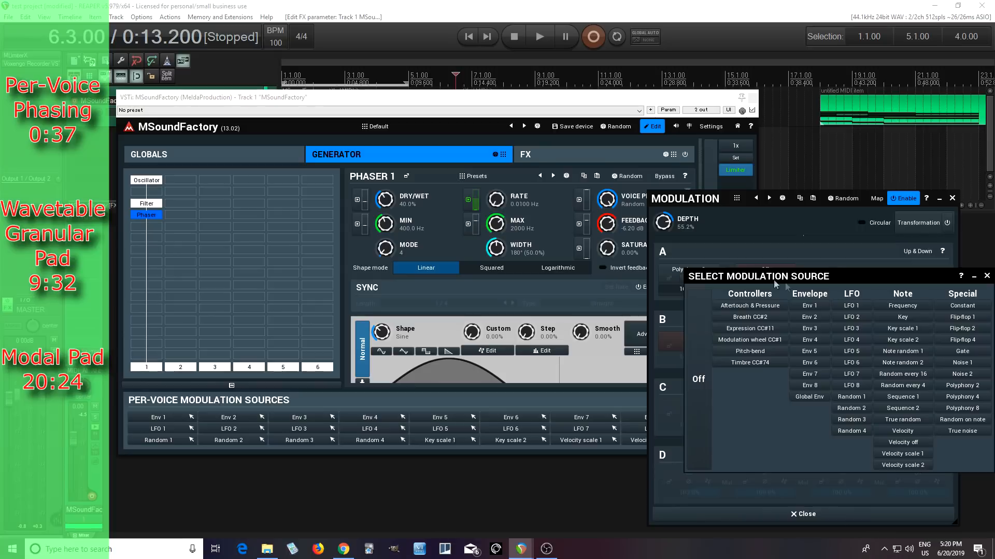
{"action": "left_click", "coordinate": [963, 397]}
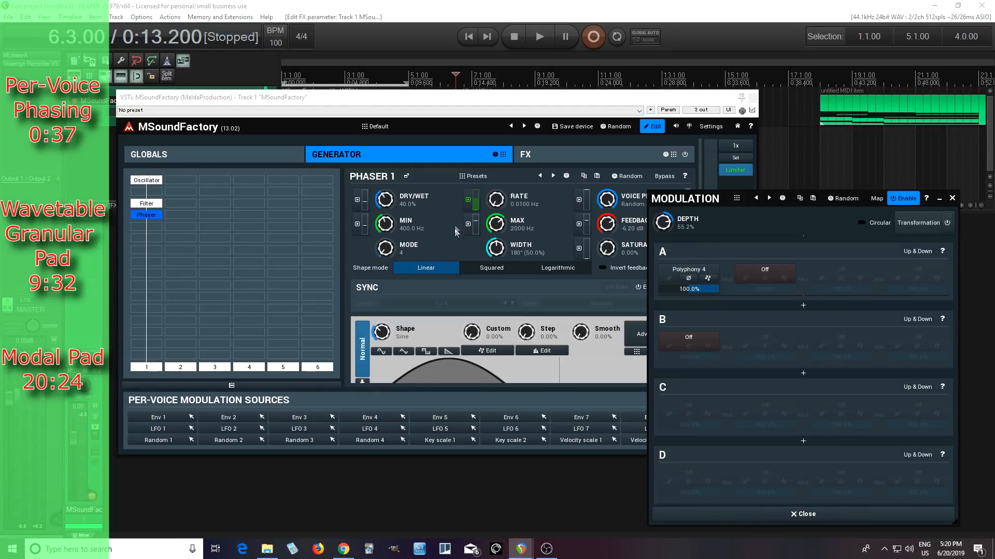
{"action": "left_click_drag", "start_coordinate": [498, 204], "coordinate": [499, 189]}
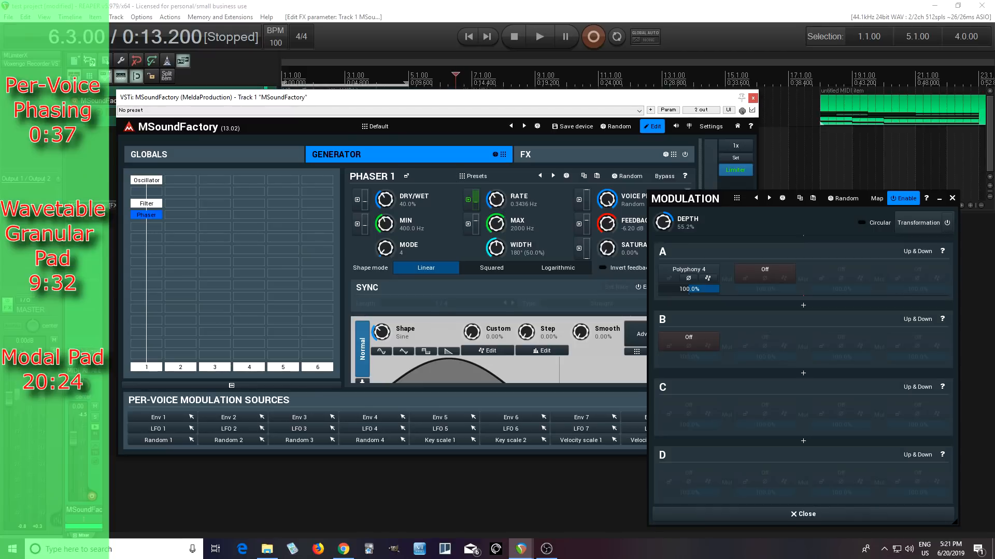
{"action": "double_click", "coordinate": [662, 222]}
{"action": "left_click_drag", "start_coordinate": [662, 222], "coordinate": [662, 228]}
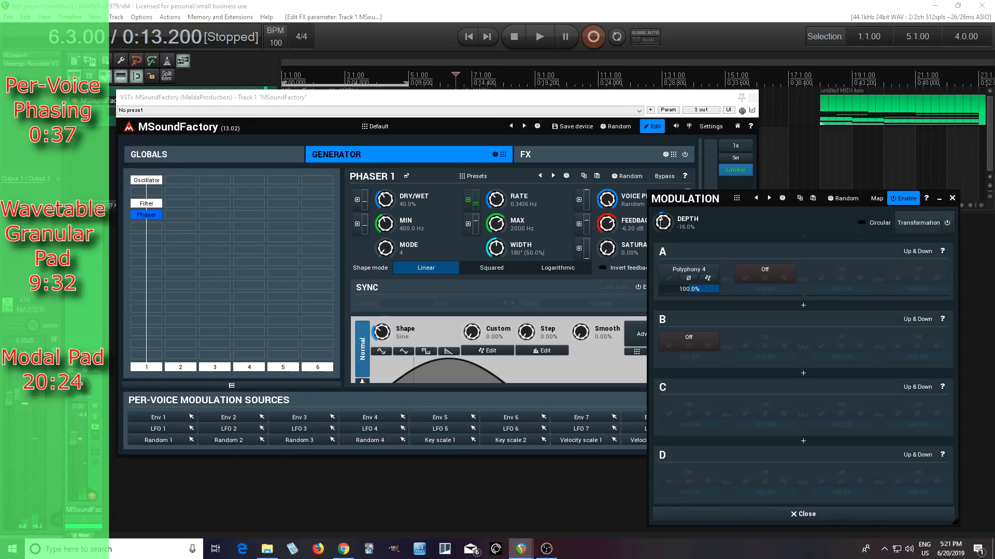
Set the phaser mode to 12 and its feedback to -2.46 dB, and close the rate modulation settings
{"action": "left_click_drag", "start_coordinate": [379, 253], "coordinate": [379, 241]}
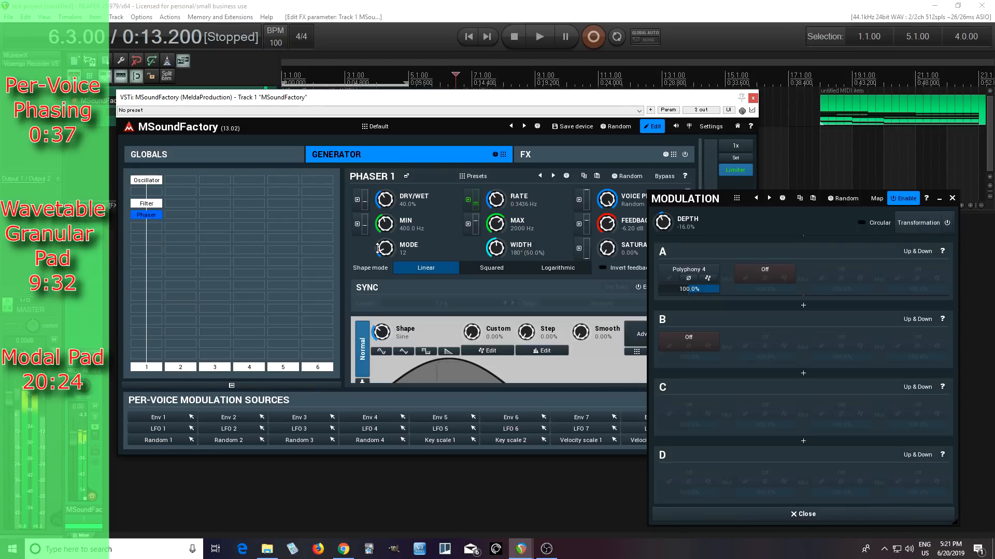
{"action": "left_click_drag", "start_coordinate": [606, 225], "coordinate": [606, 216]}
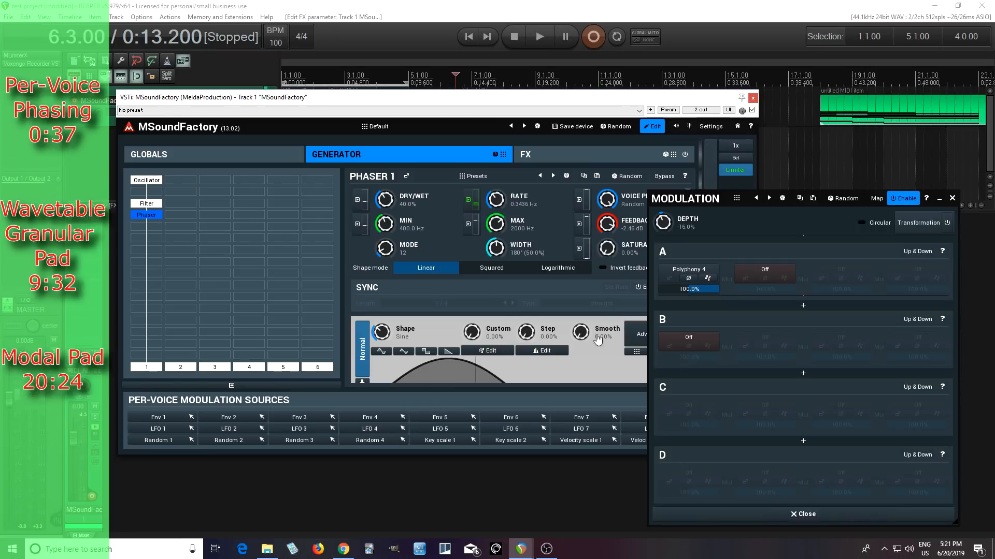
{"action": "left_click", "coordinate": [952, 197]}
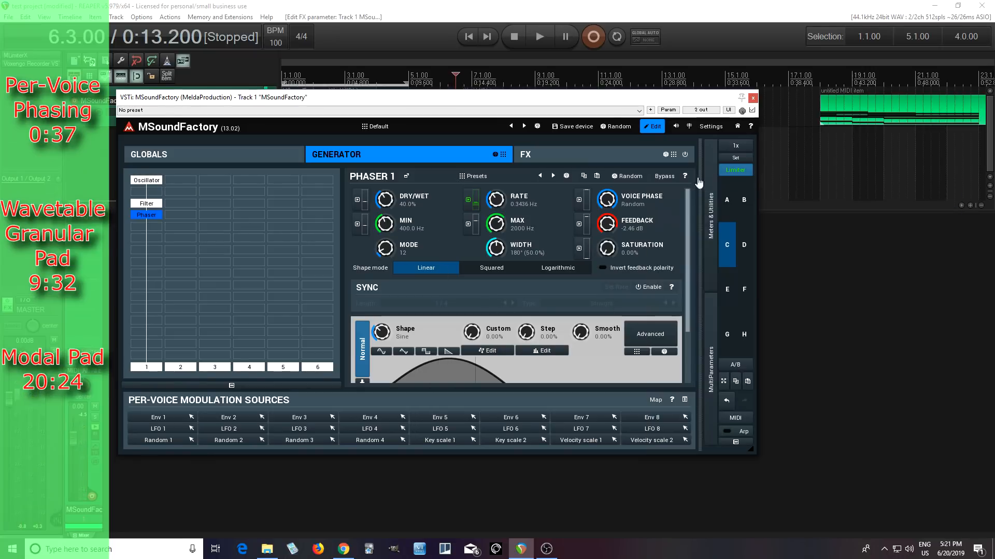
Set the phaser's dry/wet to 0.00% and assign Polyphony 2 as its modulation source
{"action": "double_click", "coordinate": [384, 200]}
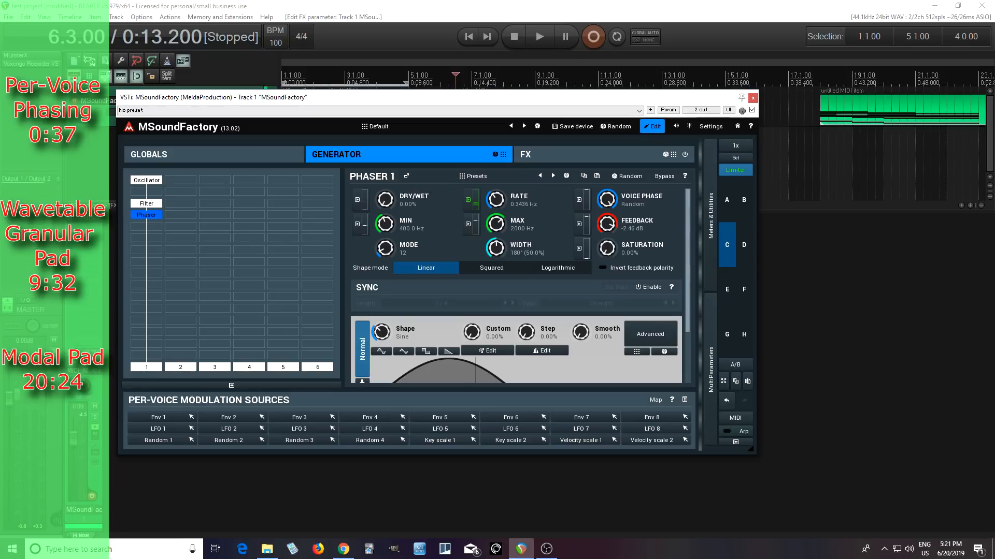
{"action": "left_click", "coordinate": [357, 200]}
{"action": "left_click", "coordinate": [686, 271]}
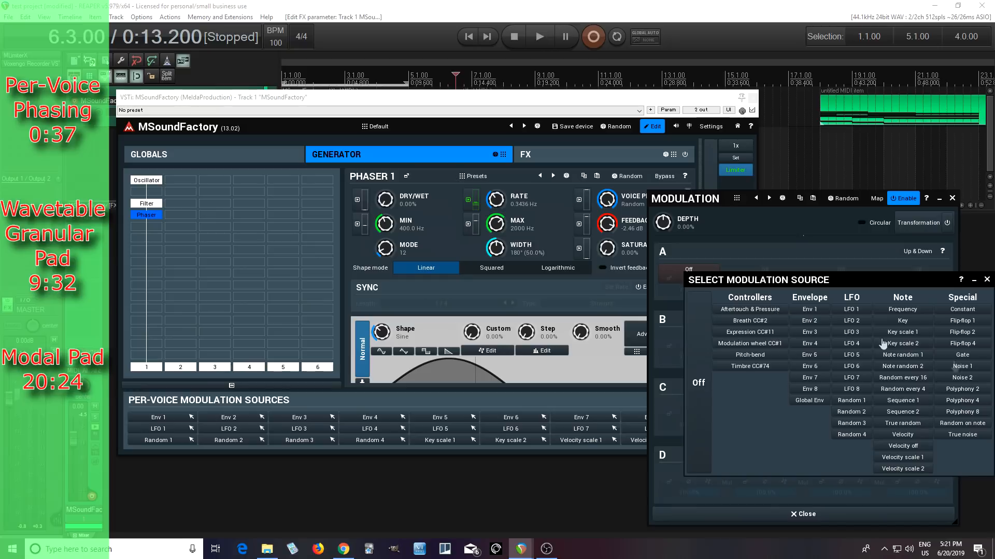
{"action": "left_click", "coordinate": [983, 389]}
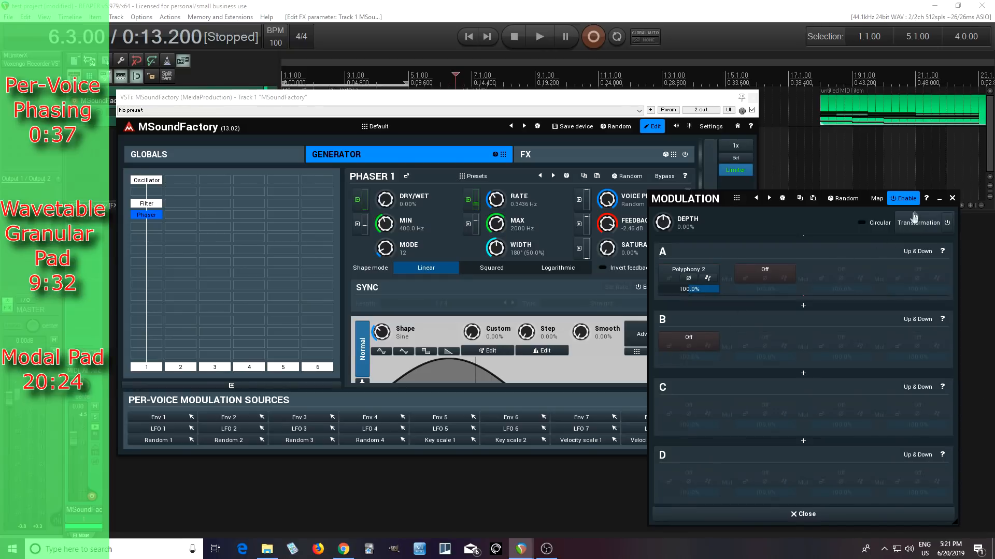
{"action": "left_click", "coordinate": [952, 198]}
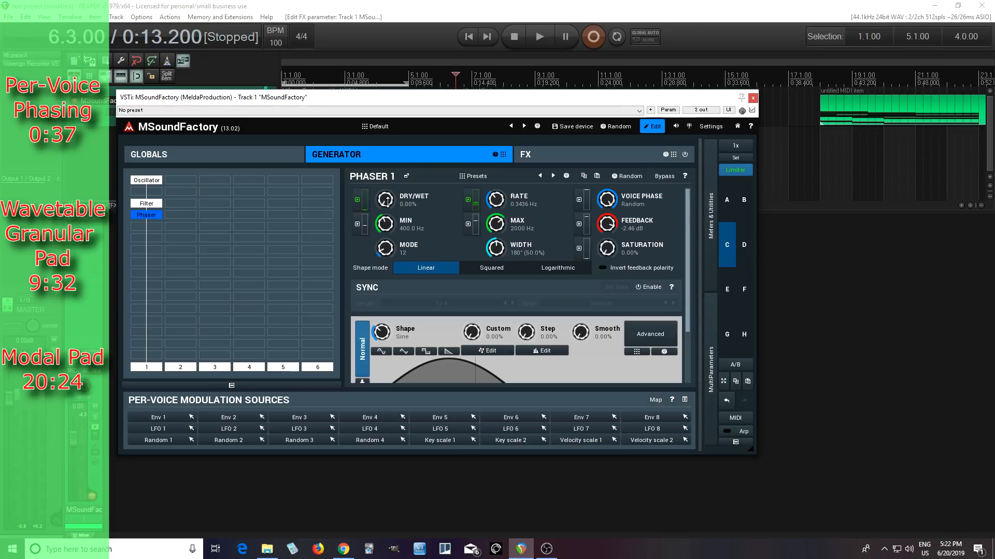
Raise the depth of the phaser's dry/wet modulation and increase the phaser rate to 0.5152 Hz
{"action": "left_click", "coordinate": [357, 199]}
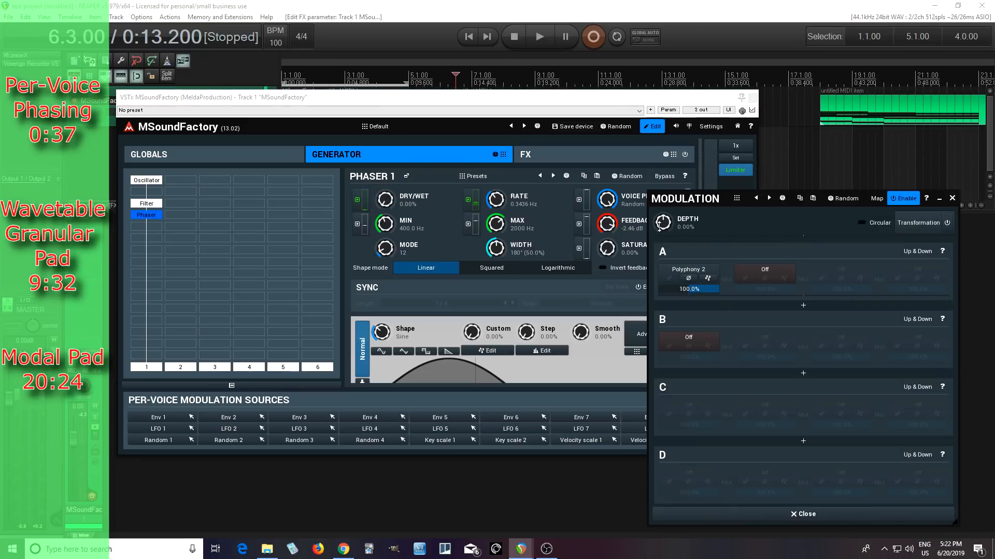
{"action": "left_click_drag", "start_coordinate": [663, 221], "coordinate": [663, 212]}
{"action": "left_click", "coordinate": [951, 198]}
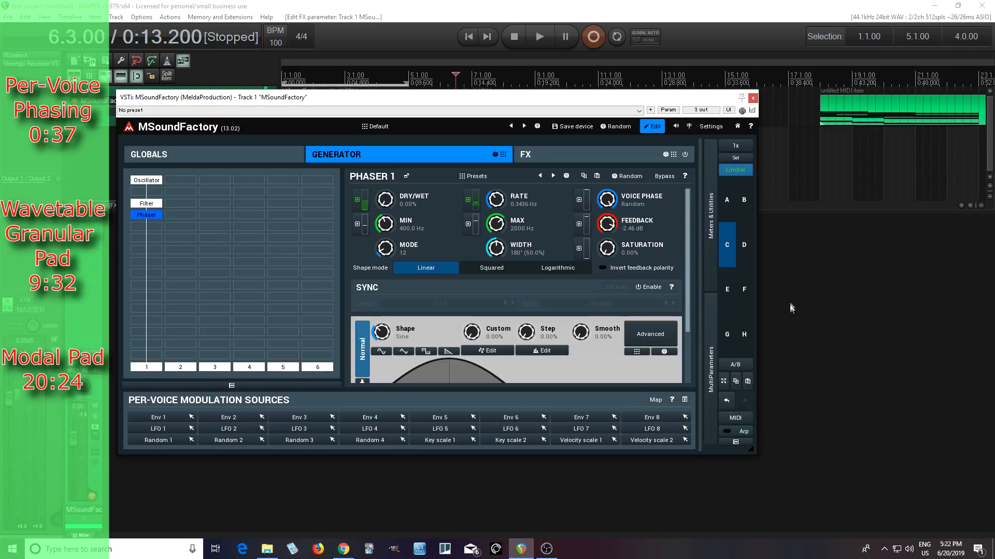
{"action": "left_click_drag", "start_coordinate": [474, 205], "coordinate": [474, 199]}
Examine the generator and effects layouts of the super chill movement pad in slot A, and return to slot C
{"action": "left_click", "coordinate": [726, 202]}
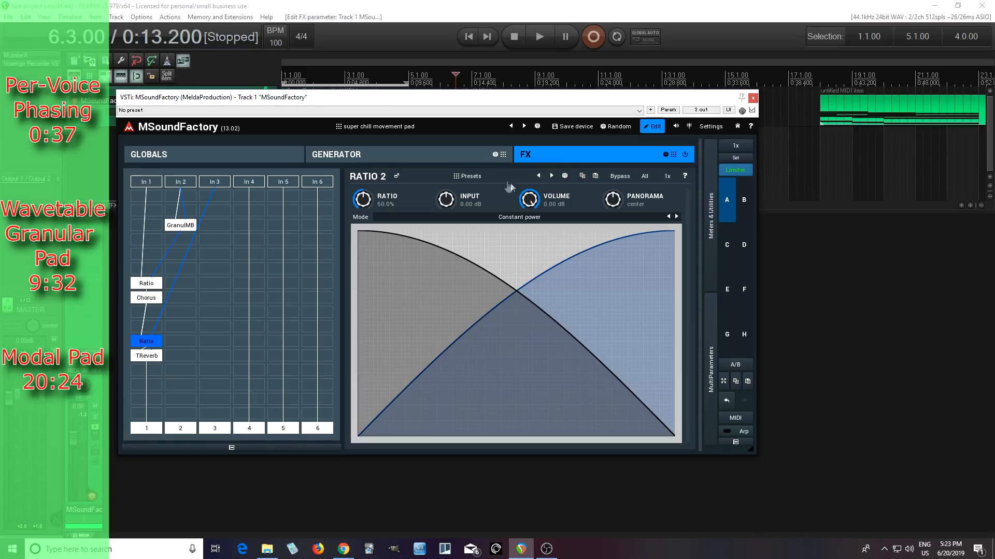
{"action": "left_click", "coordinate": [380, 160]}
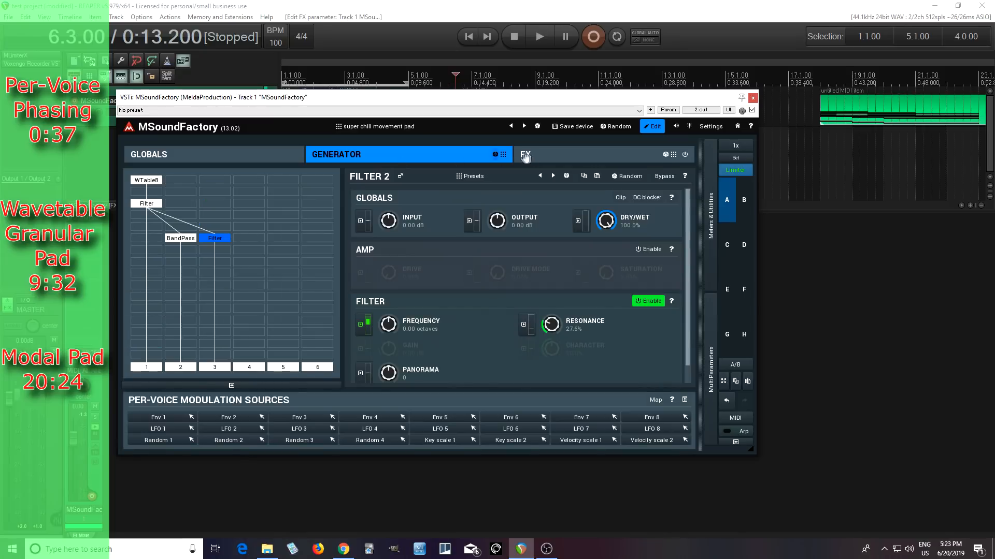
{"action": "left_click", "coordinate": [542, 153]}
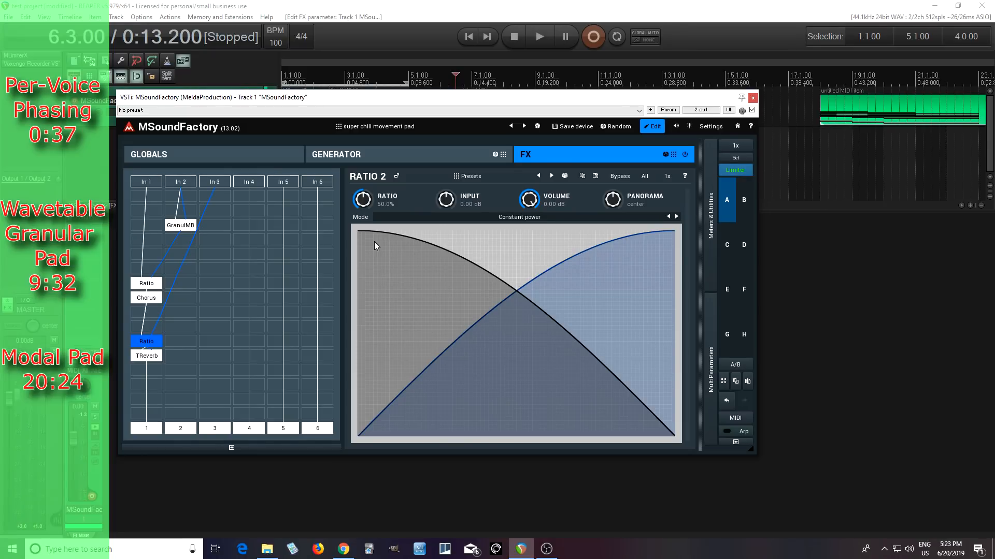
{"action": "left_click", "coordinate": [731, 261]}
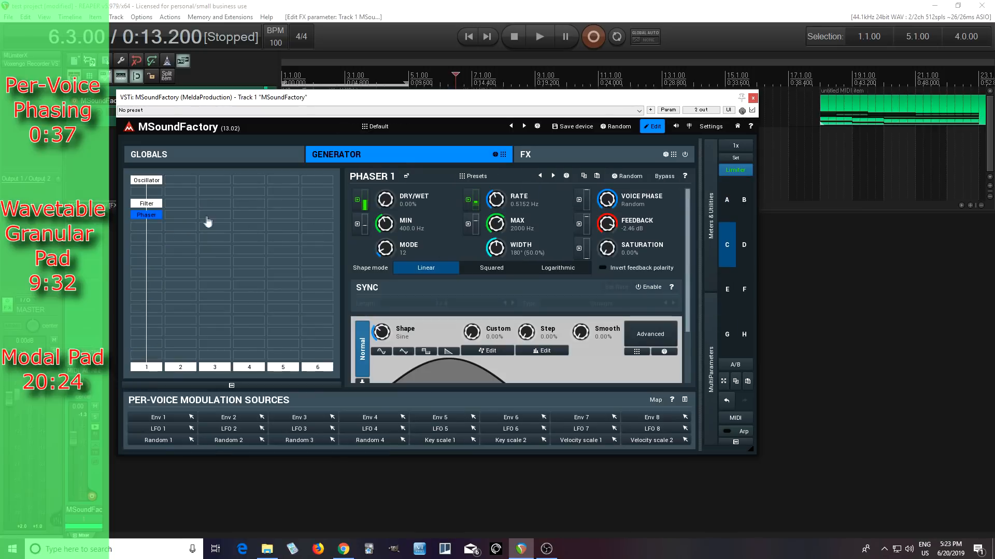
Delete the phaser and replace the oscillator with a WaveTable8 module above the filter
{"action": "left_click", "coordinate": [154, 218]}
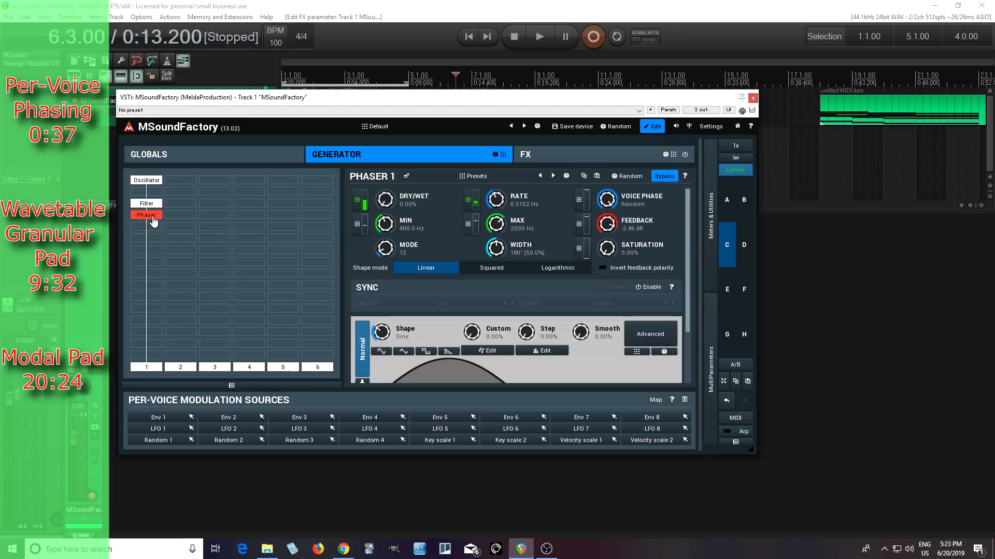
{"action": "key", "text": "Delete"}
{"action": "left_click", "coordinate": [150, 180]}
{"action": "key", "text": "Delete"}
{"action": "double_click", "coordinate": [151, 181]}
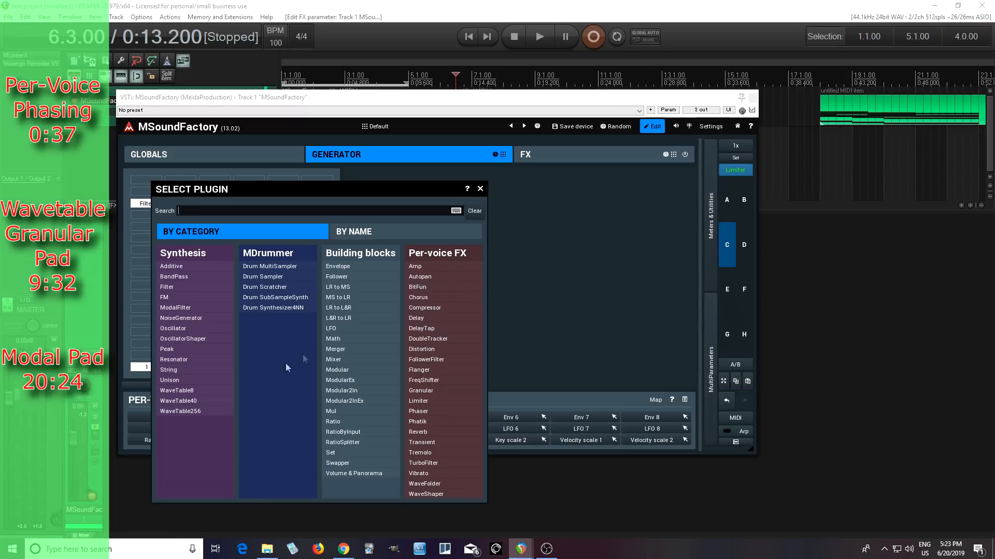
{"action": "left_click", "coordinate": [213, 391]}
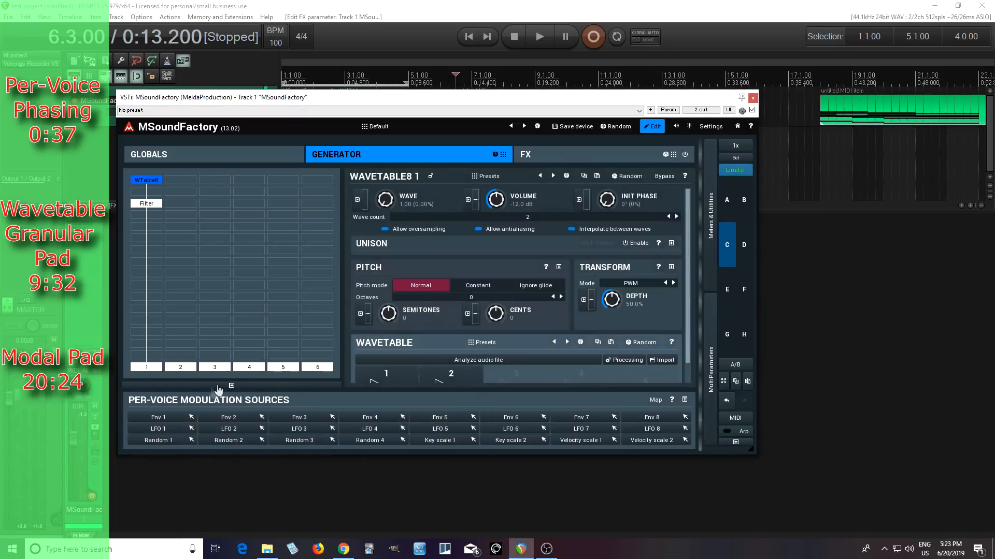
Modulate the wavetable's Wave parameter with LFO 1 and raise the modulation depth to full
{"action": "left_click", "coordinate": [356, 208]}
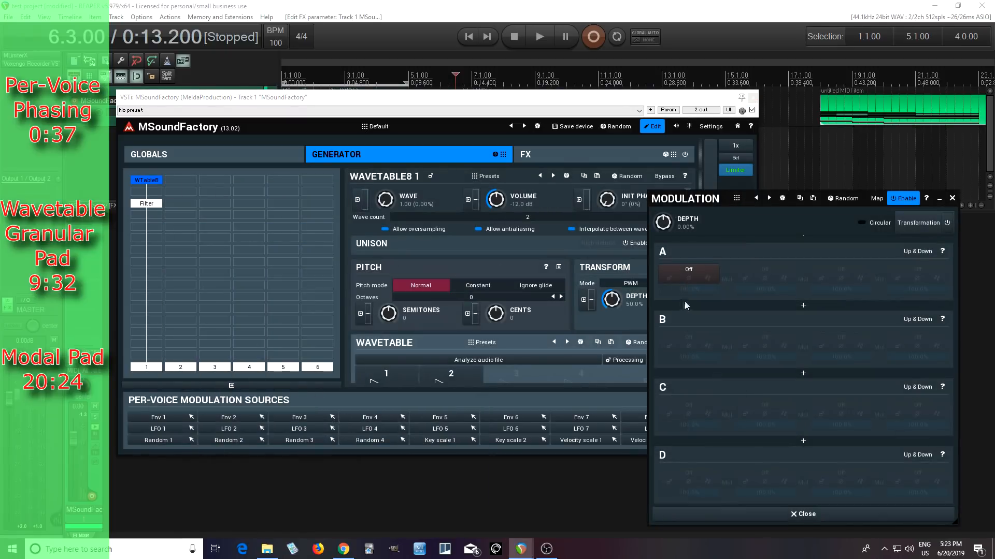
{"action": "left_click", "coordinate": [682, 271]}
{"action": "left_click", "coordinate": [843, 310]}
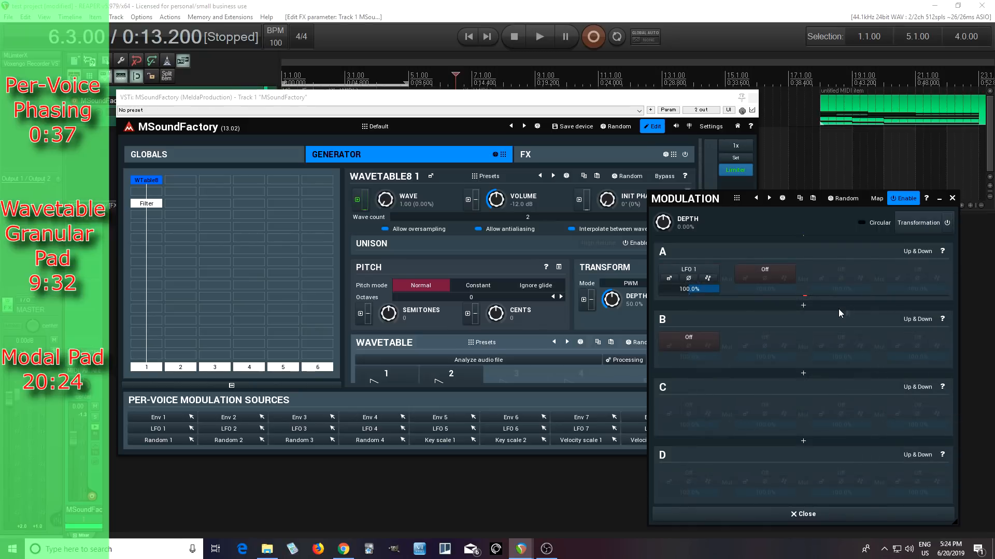
{"action": "left_click", "coordinate": [669, 279]}
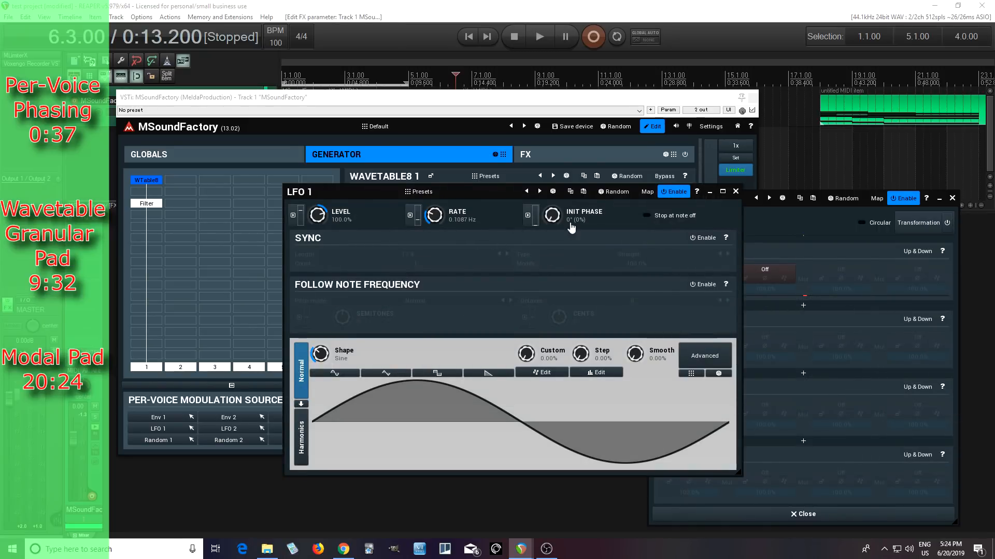
{"action": "left_click", "coordinate": [735, 191]}
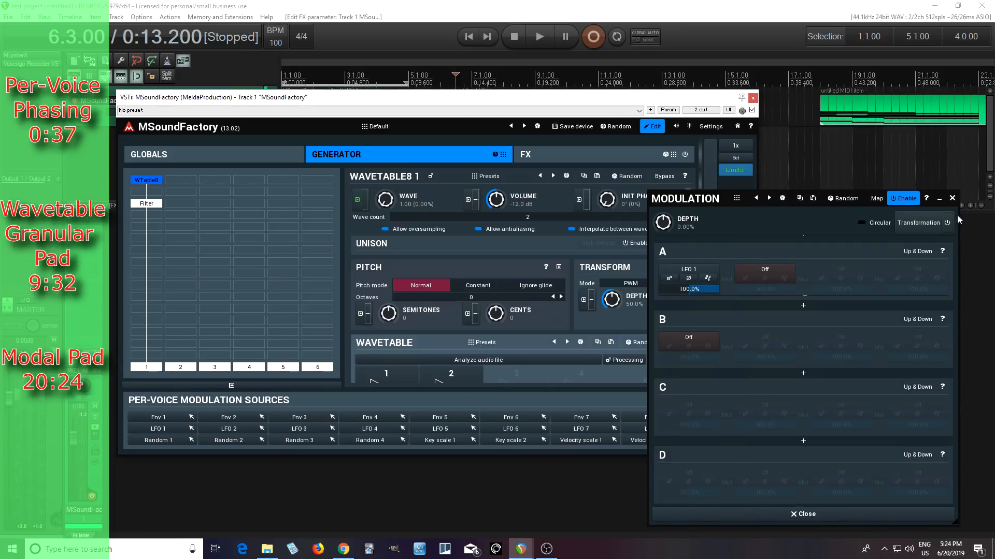
{"action": "left_click", "coordinate": [951, 199]}
{"action": "left_click_drag", "start_coordinate": [366, 208], "coordinate": [366, 190]}
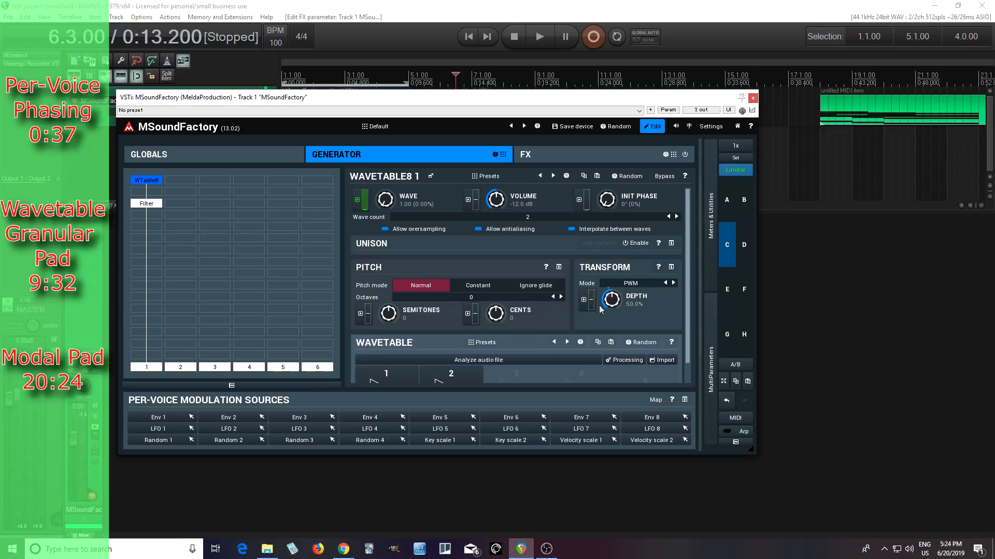
Set the wavetable's wave count to 3 and load the organ preset Whiter shade 2 into wave 1
{"action": "left_click", "coordinate": [676, 217]}
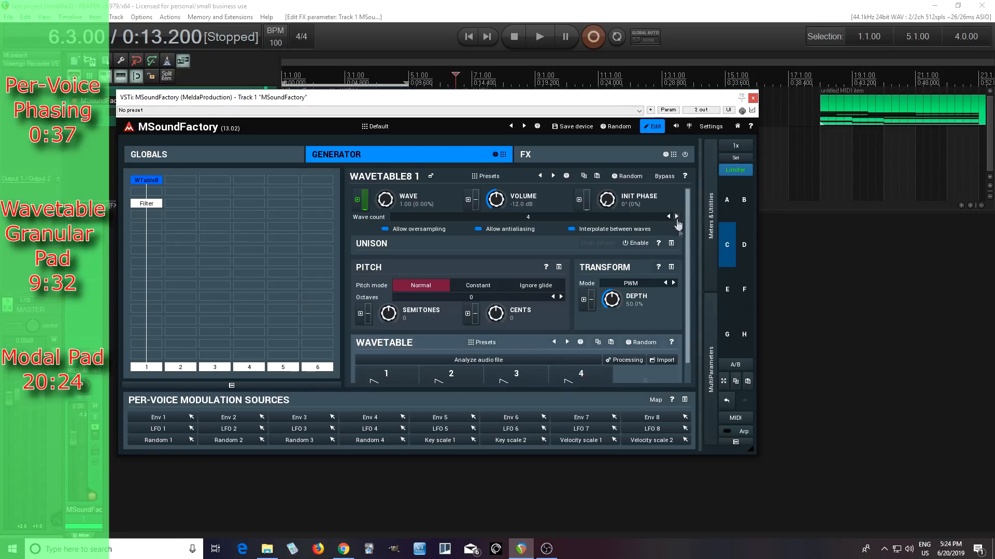
{"action": "left_click", "coordinate": [669, 217]}
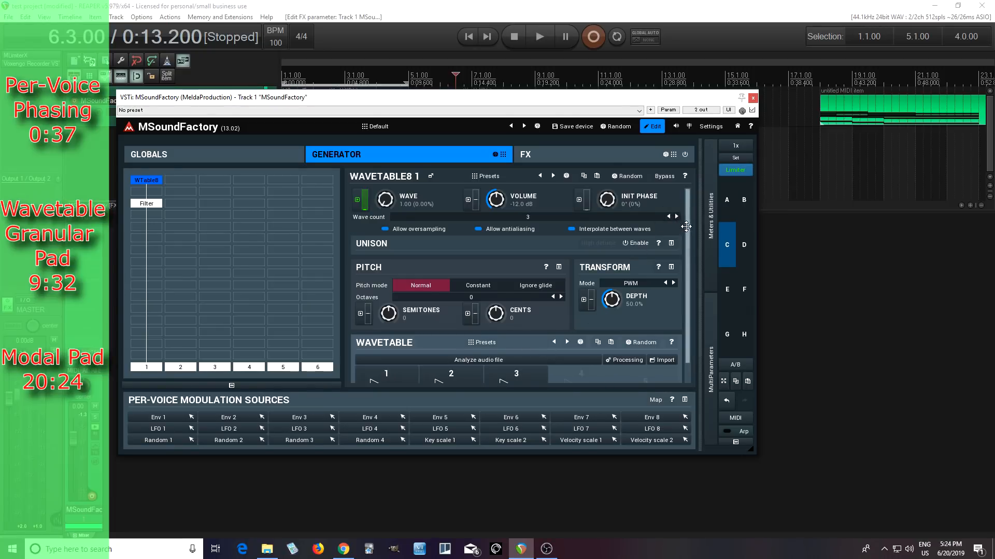
{"action": "scroll", "coordinate": [685, 226], "scroll_direction": "down", "scroll_amount": 1}
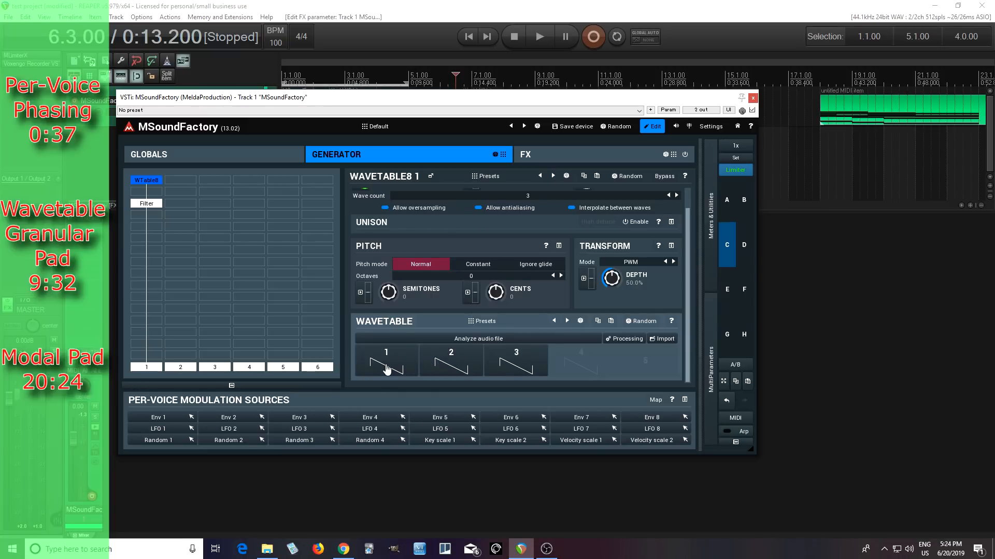
{"action": "left_click", "coordinate": [386, 369]}
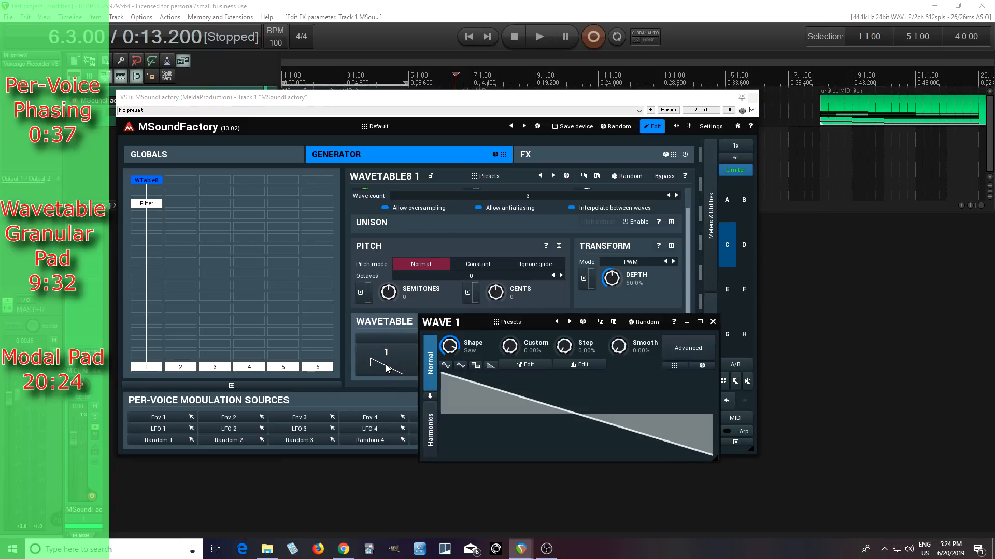
{"action": "left_click", "coordinate": [513, 323]}
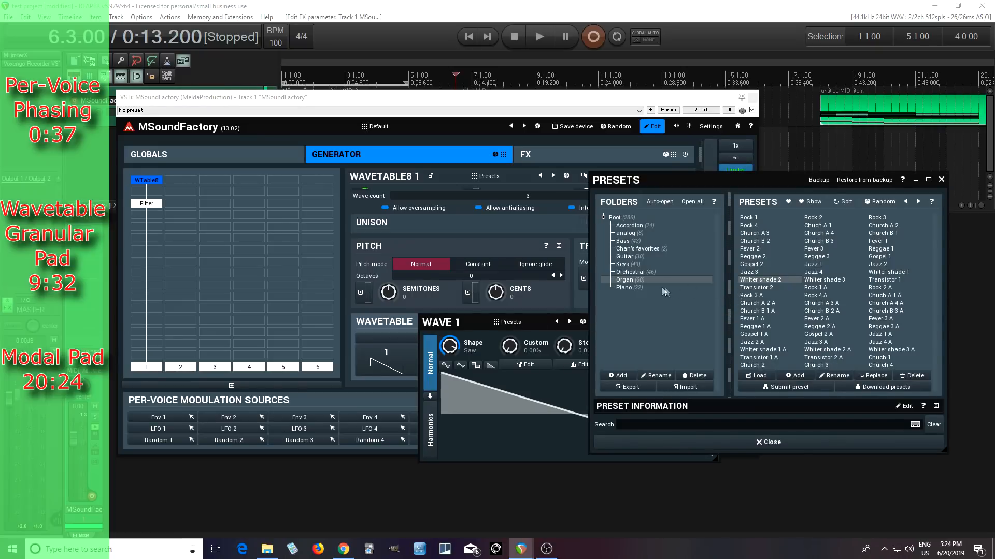
{"action": "left_click", "coordinate": [784, 282]}
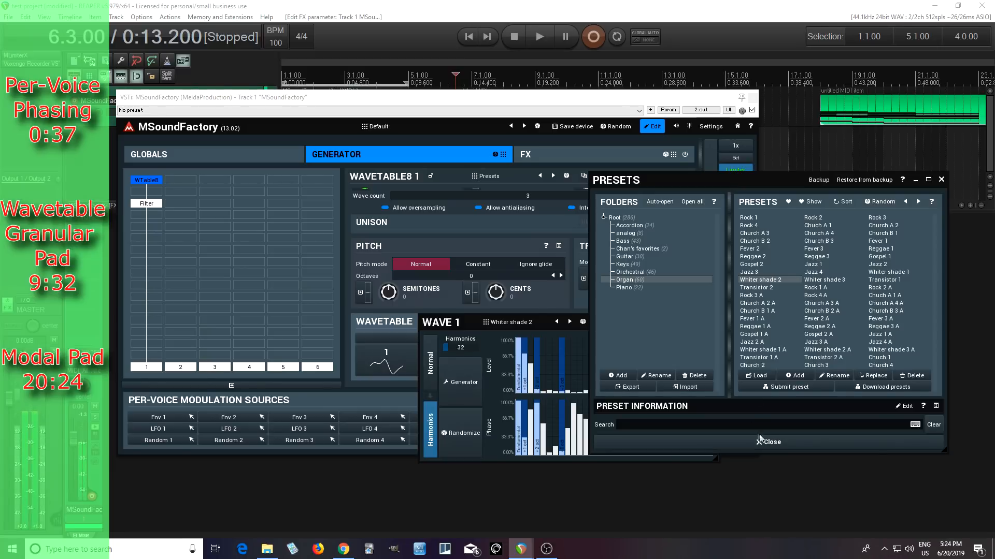
{"action": "left_click", "coordinate": [773, 442]}
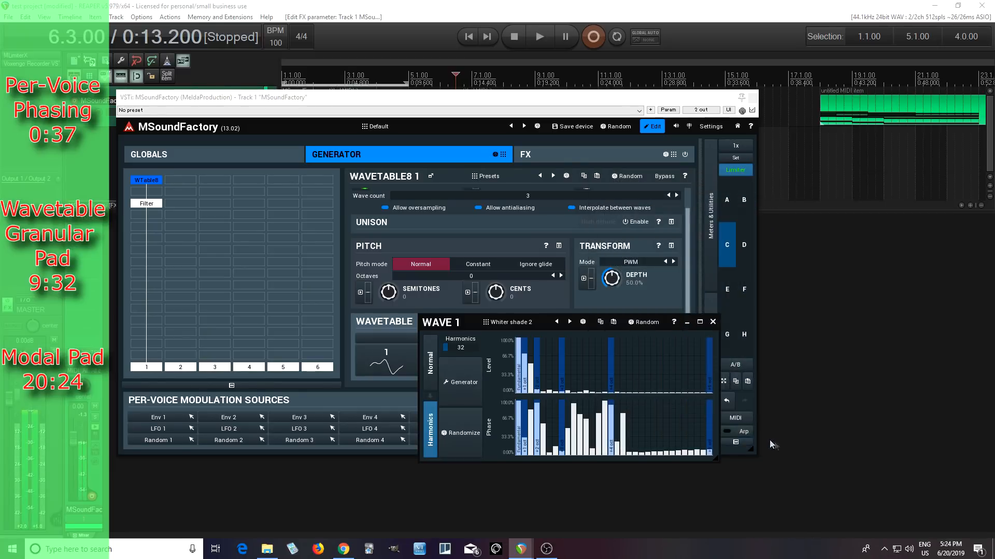
{"action": "left_click", "coordinate": [713, 322]}
{"action": "scroll", "coordinate": [676, 209], "scroll_direction": "up", "scroll_amount": 1}
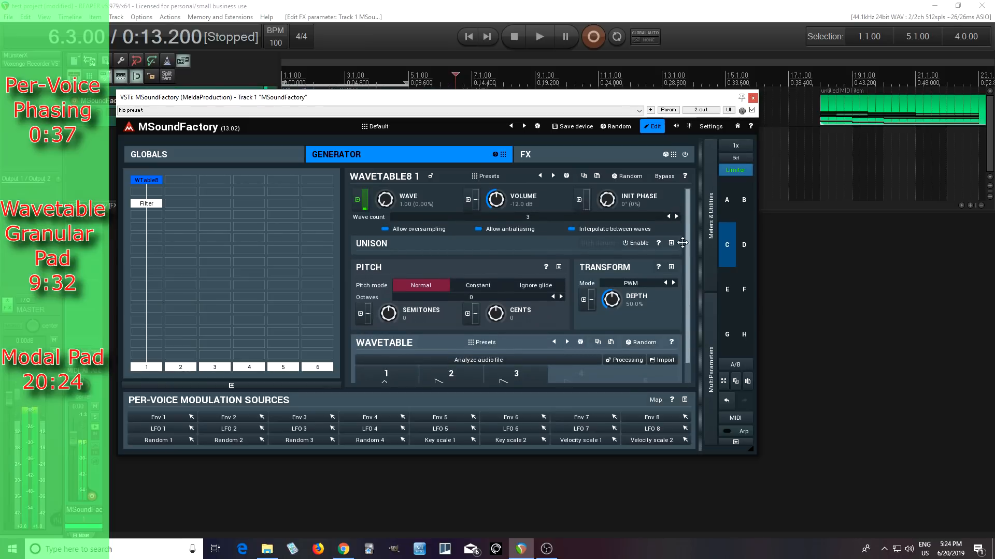
Disable the filter module below the wavetable and reselect the wavetable module
{"action": "scroll", "coordinate": [682, 242], "scroll_direction": "down", "scroll_amount": 1}
{"action": "left_click", "coordinate": [153, 207]}
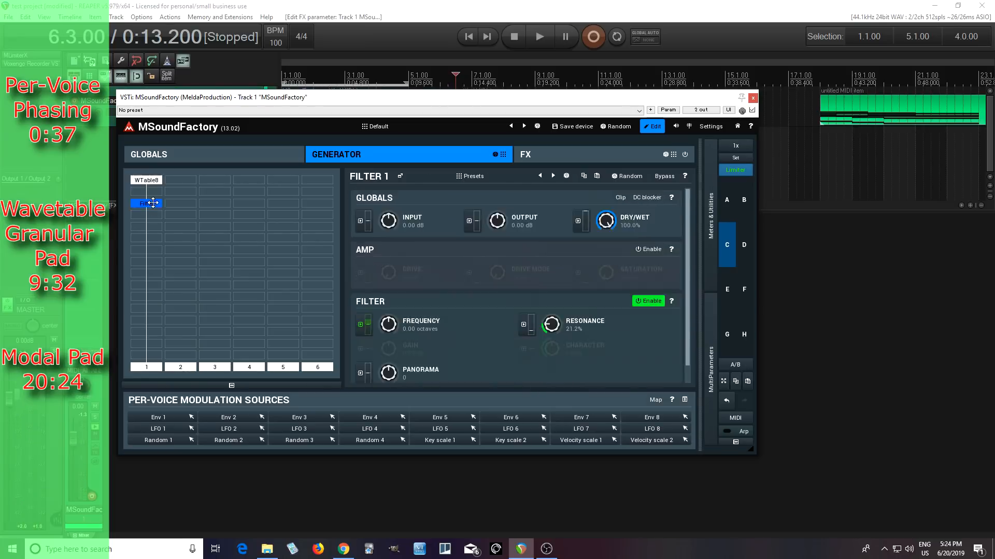
{"action": "left_click", "coordinate": [147, 181]}
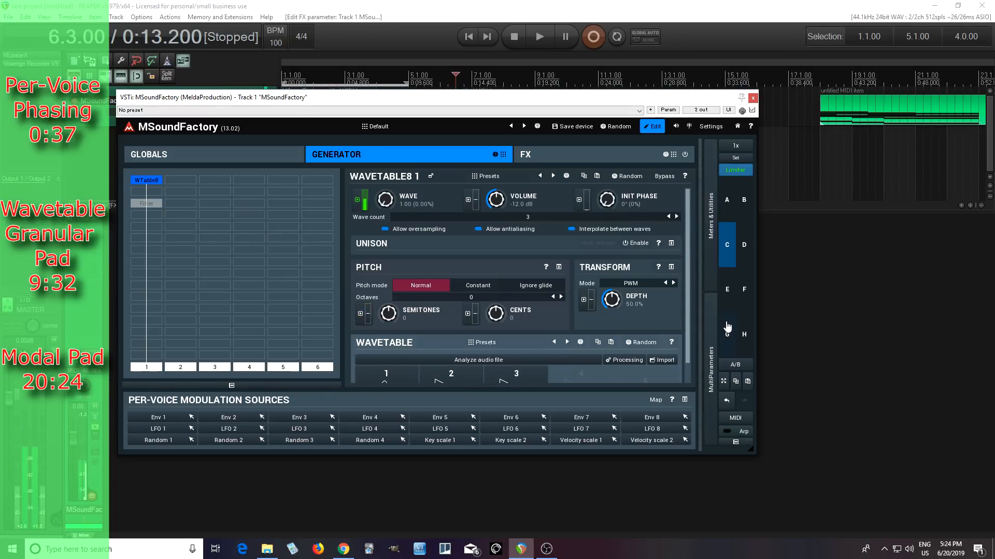
Load the organ preset Chuch A 1 into wave 2 of the wavetable
{"action": "left_click", "coordinate": [450, 383]}
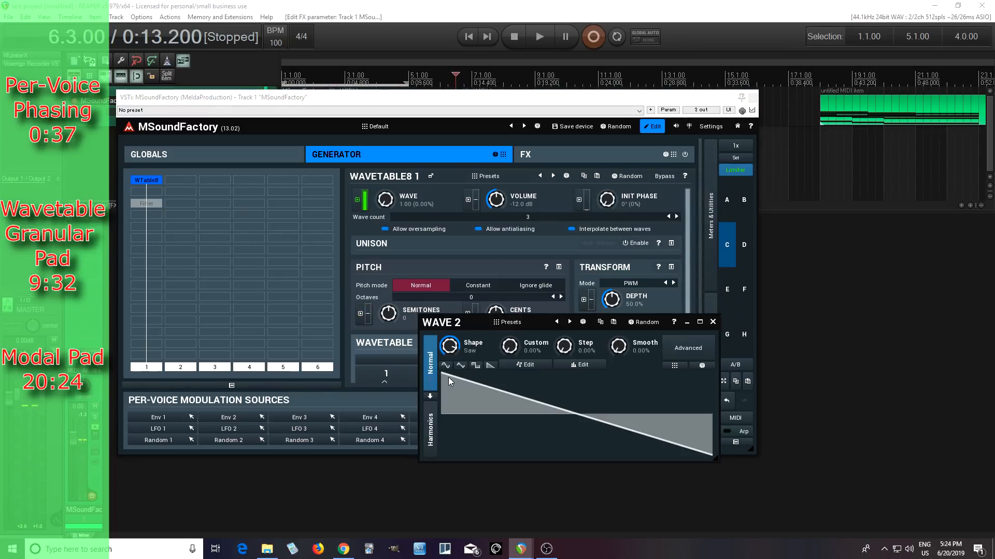
{"action": "left_click", "coordinate": [507, 323]}
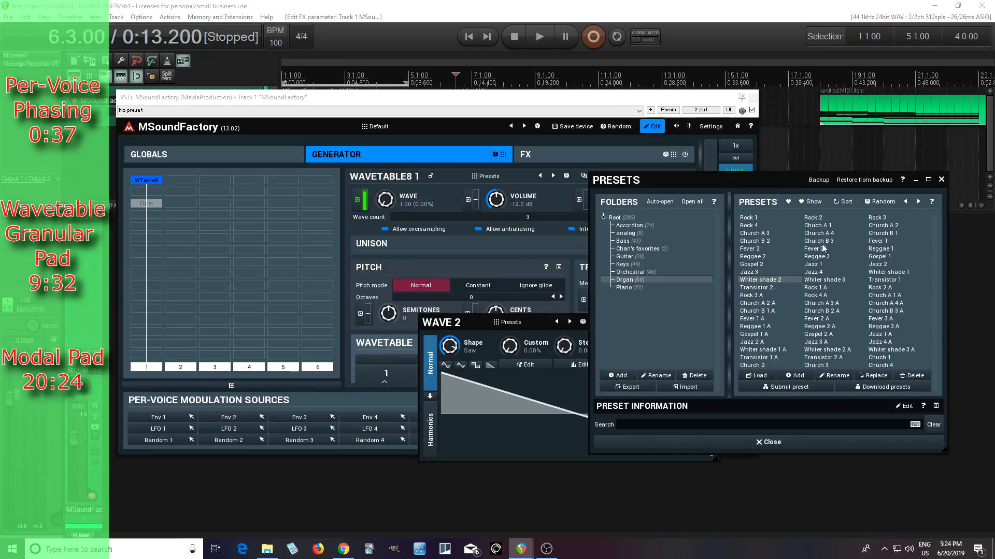
{"action": "left_click", "coordinate": [824, 228]}
{"action": "left_click", "coordinate": [709, 444]}
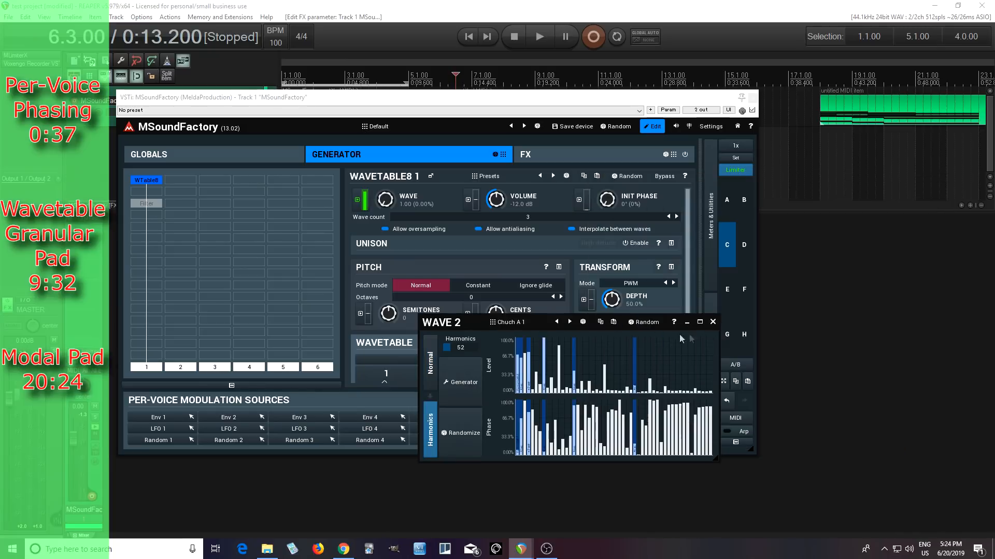
{"action": "left_click", "coordinate": [712, 322]}
Load the organ preset Jazz 2 into wave 3 of the wavetable
{"action": "left_click", "coordinate": [520, 370]}
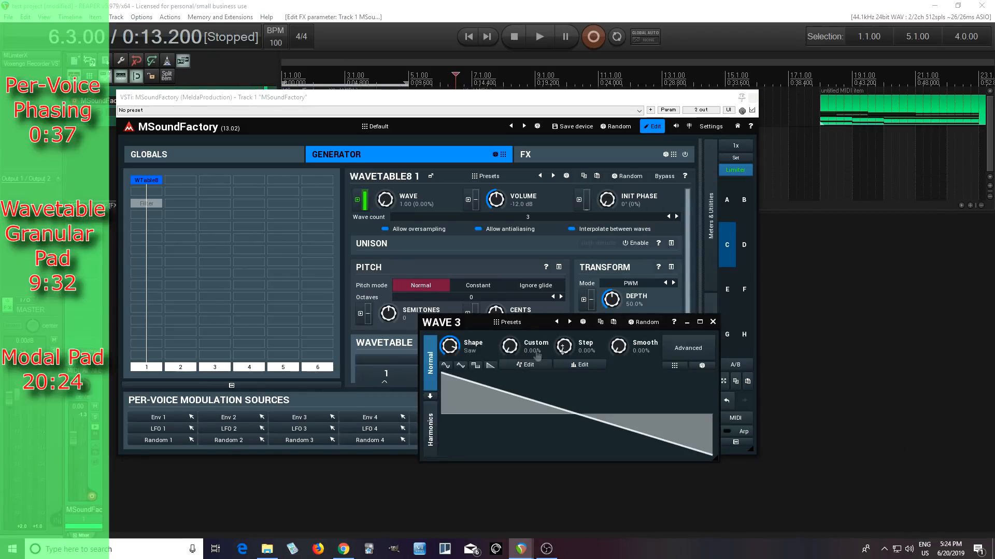
{"action": "left_click", "coordinate": [507, 323]}
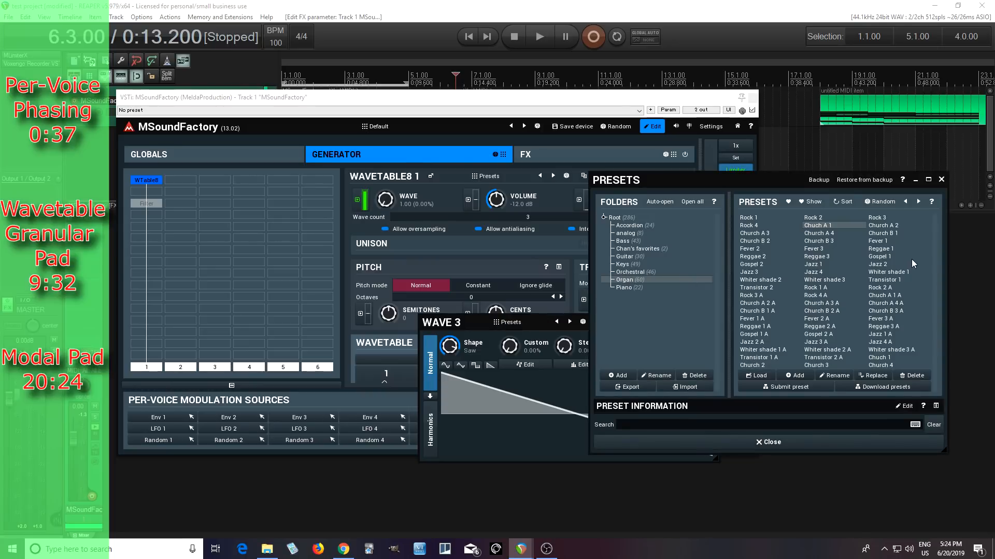
{"action": "left_click", "coordinate": [879, 266]}
{"action": "left_click", "coordinate": [727, 438]}
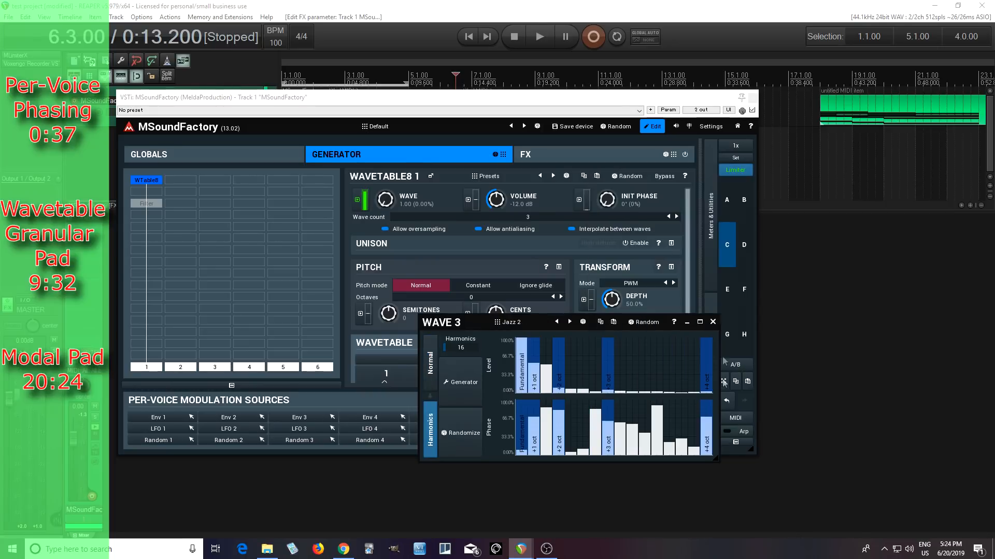
{"action": "left_click", "coordinate": [716, 325]}
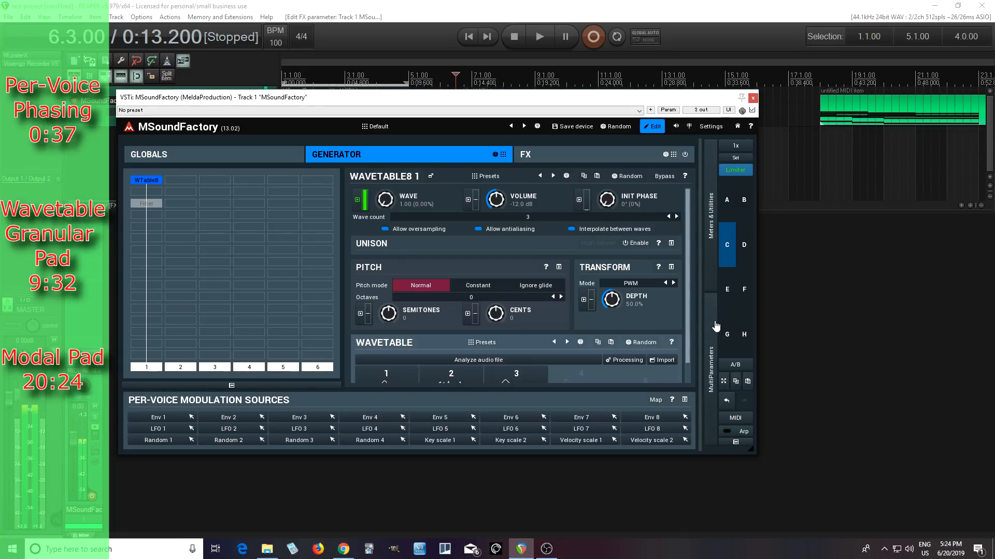
Load the organ preset Jazz 3 into wave 3 of the wavetable
{"action": "scroll", "coordinate": [691, 291], "scroll_direction": "down", "scroll_amount": 1}
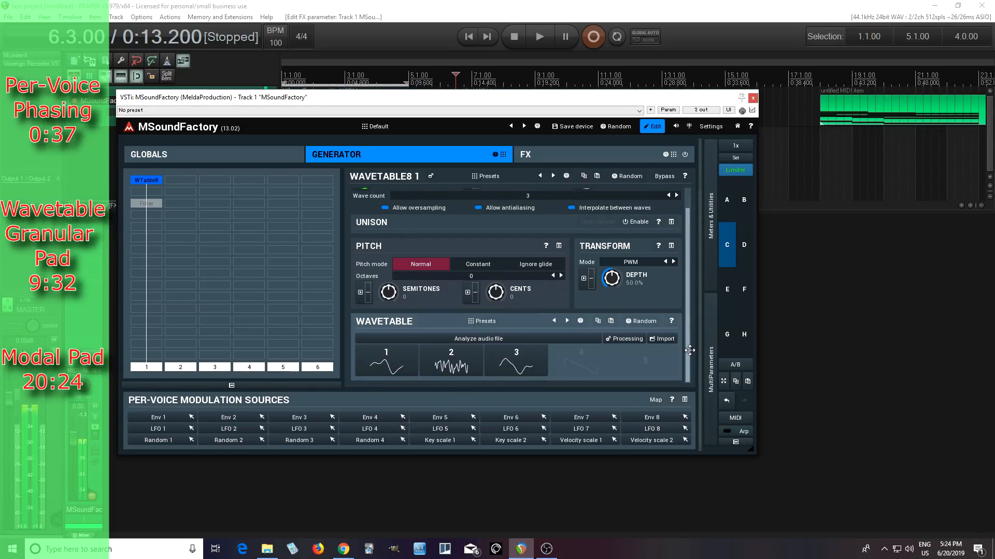
{"action": "left_click", "coordinate": [520, 371]}
{"action": "left_click", "coordinate": [516, 322]}
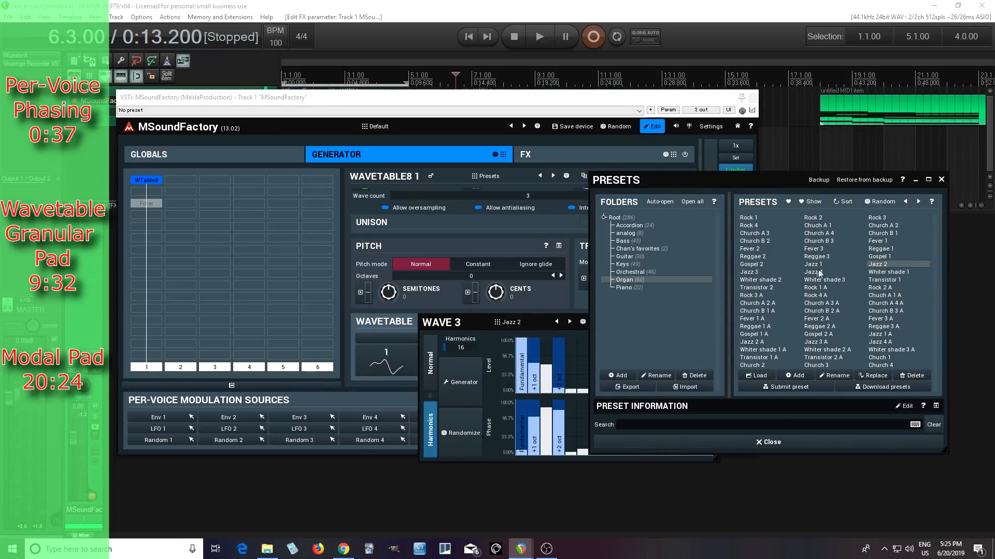
{"action": "left_click", "coordinate": [747, 273]}
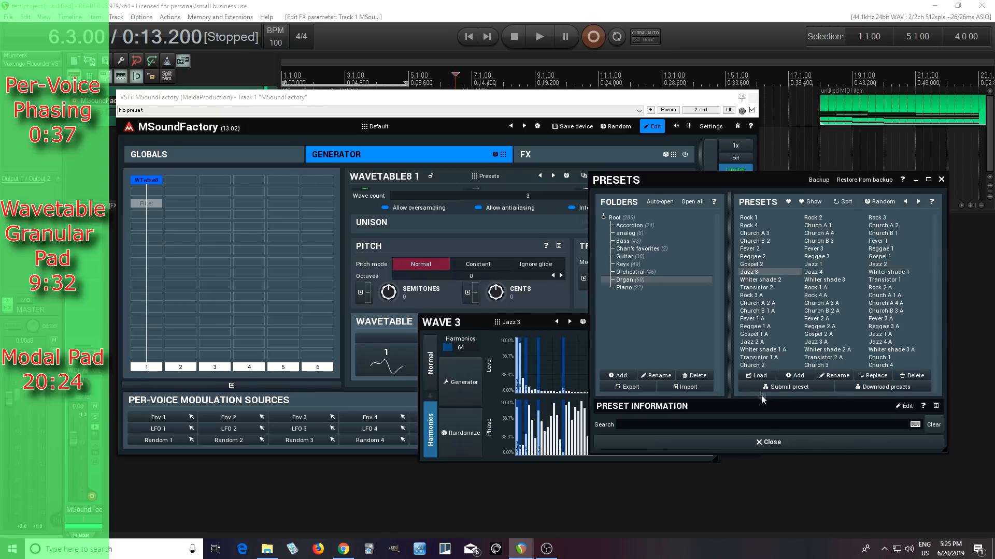
{"action": "left_click", "coordinate": [771, 443]}
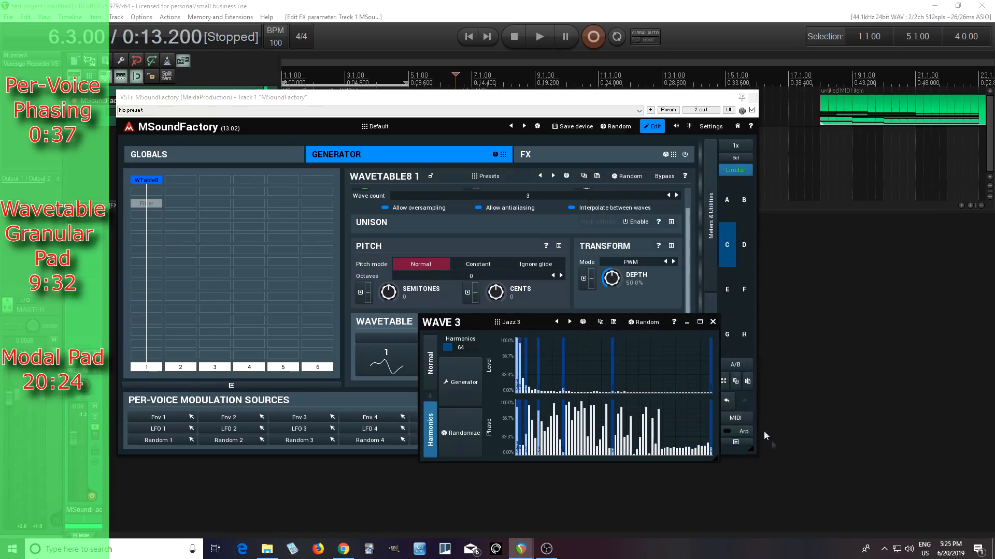
{"action": "left_click", "coordinate": [713, 321]}
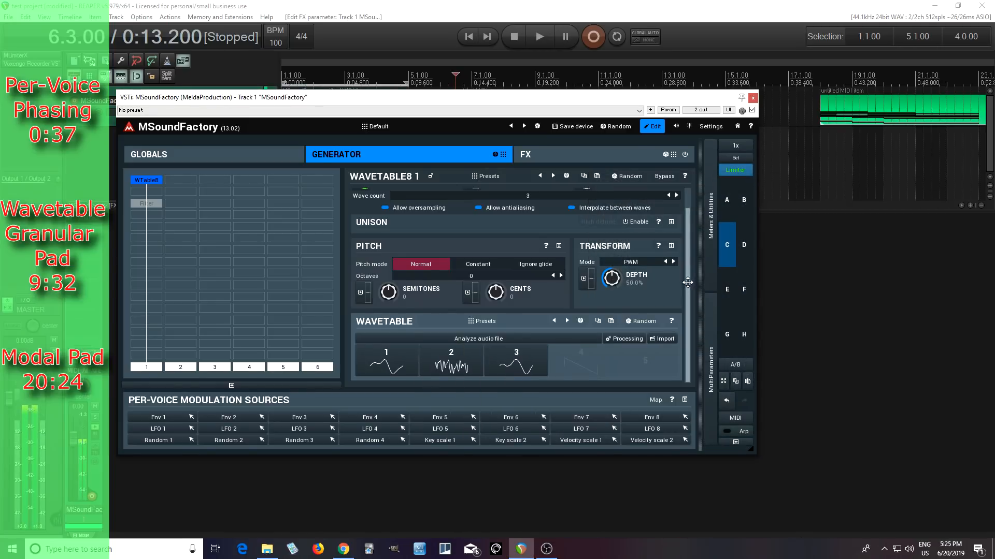
Load the organ preset Transistor 2 into wave 3 of the wavetable after trying Whiter shade 3
{"action": "scroll", "coordinate": [690, 275], "scroll_direction": "up", "scroll_amount": 1}
{"action": "left_click_drag", "start_coordinate": [690, 261], "coordinate": [690, 266]}
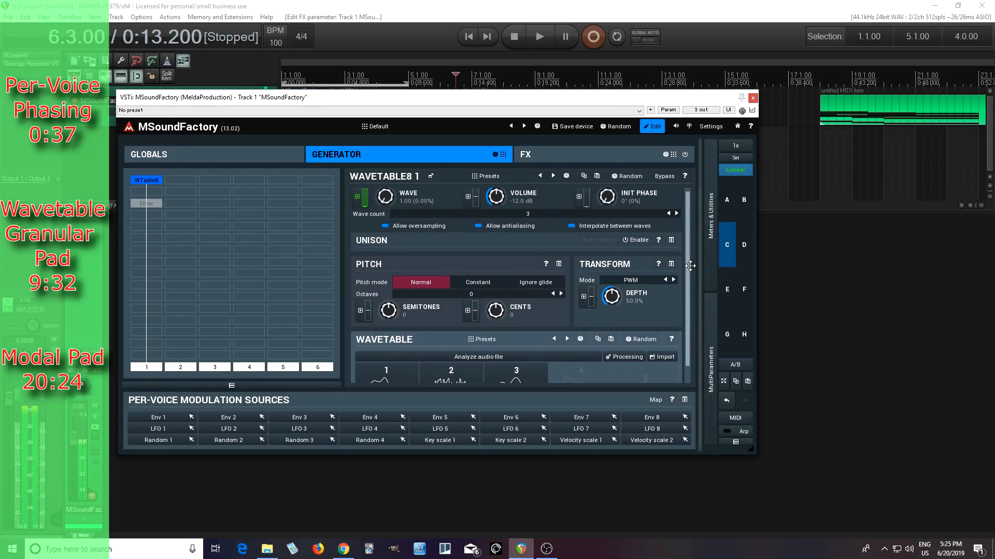
{"action": "scroll", "coordinate": [690, 265], "scroll_direction": "down", "scroll_amount": 1}
{"action": "left_click", "coordinate": [527, 362]}
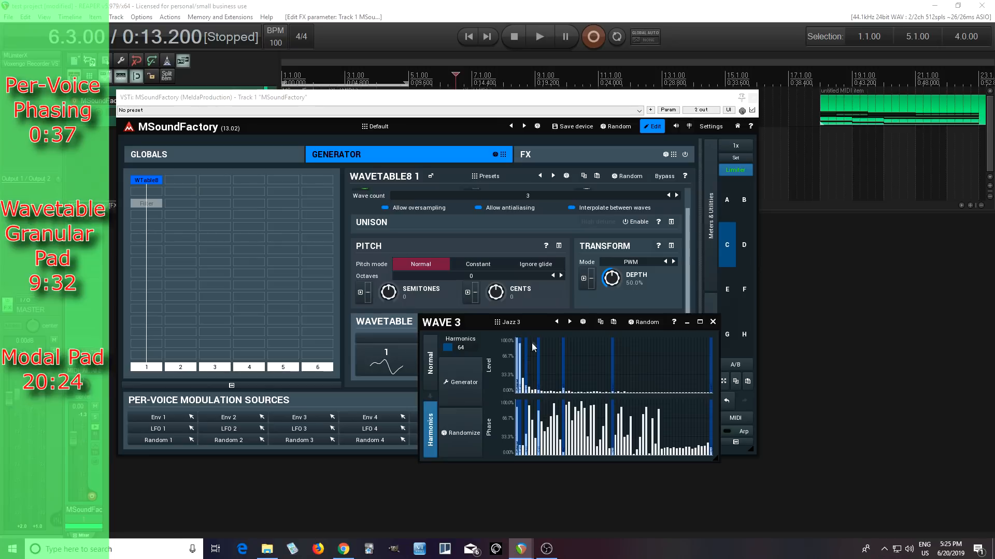
{"action": "left_click", "coordinate": [511, 322]}
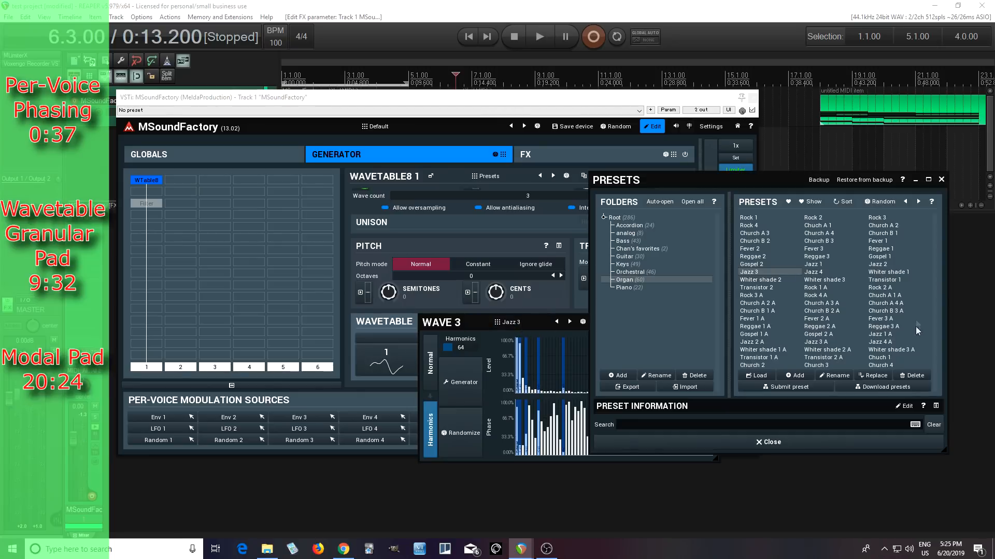
{"action": "left_click", "coordinate": [841, 282]}
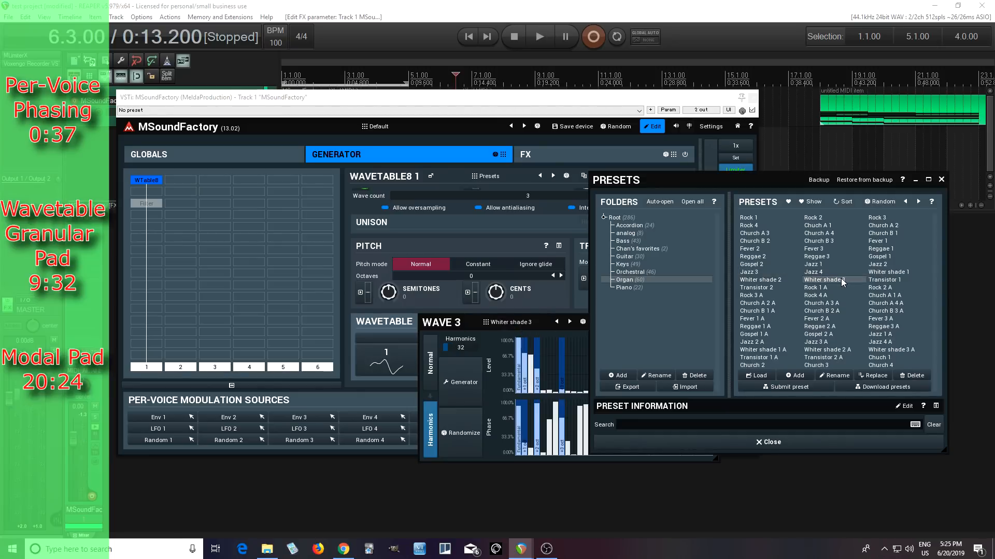
{"action": "left_click", "coordinate": [773, 287]}
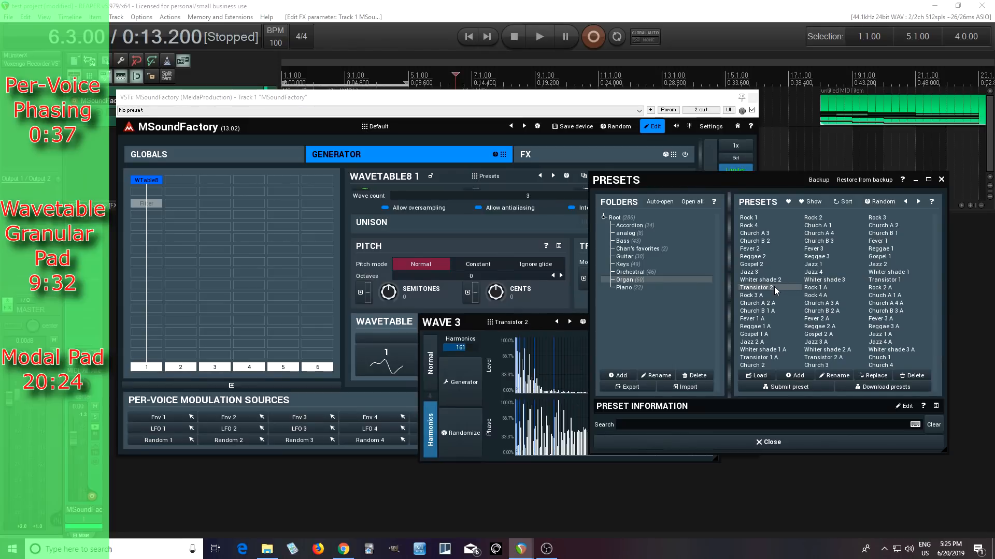
{"action": "left_click", "coordinate": [767, 442]}
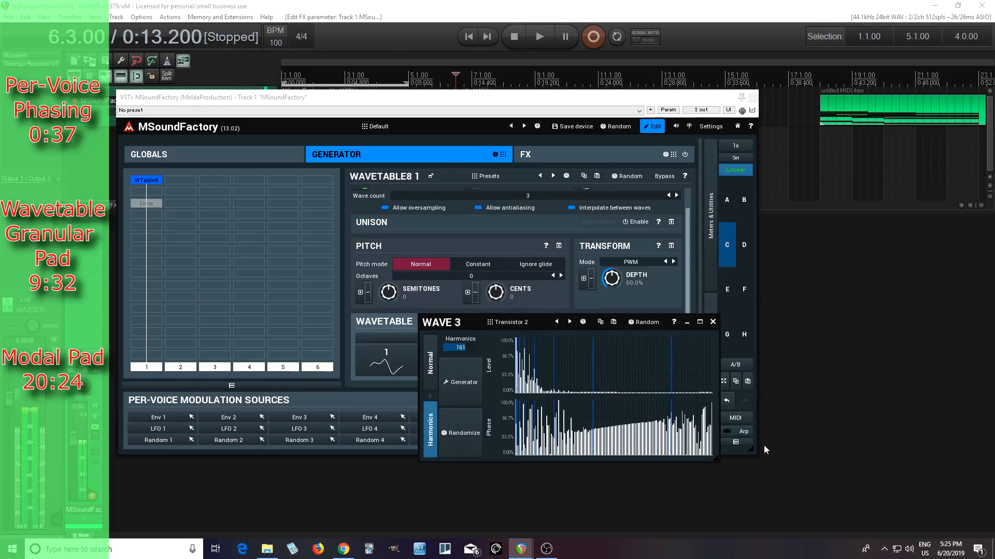
{"action": "left_click", "coordinate": [713, 323]}
{"action": "scroll", "coordinate": [688, 280], "scroll_direction": "up", "scroll_amount": 1}
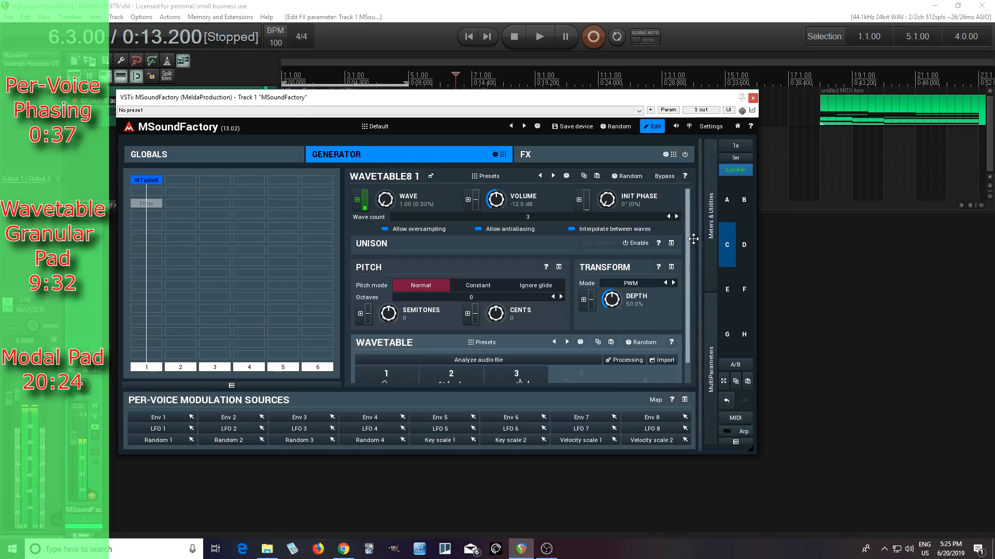
Enable the filter module below the wavetable and reselect the wavetable module
{"action": "left_click", "coordinate": [140, 203]}
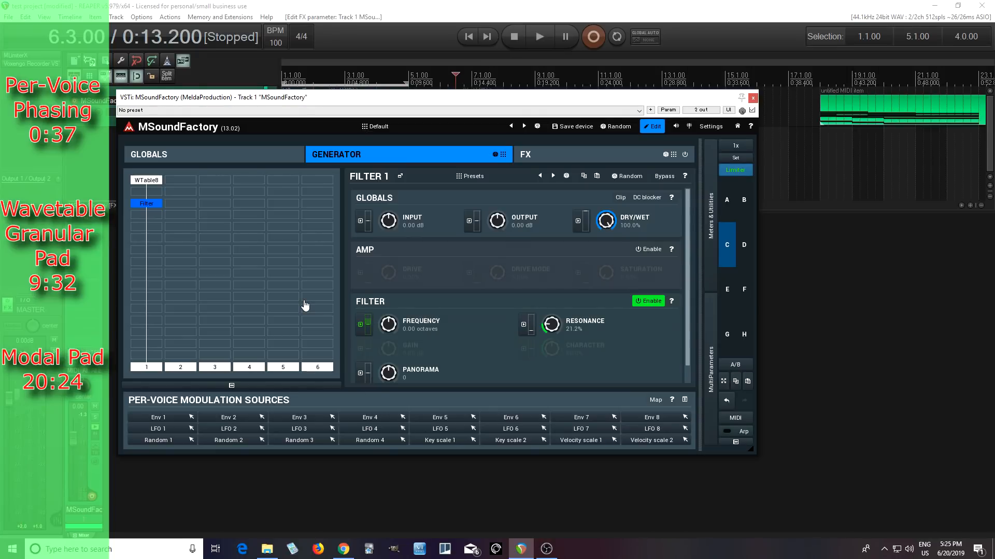
{"action": "left_click", "coordinate": [151, 182]}
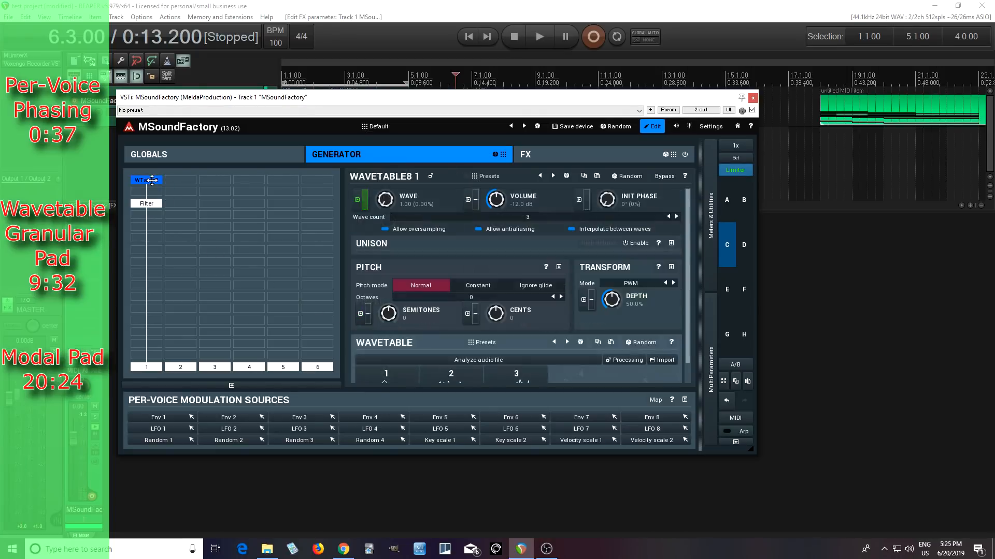
Try the wavetable module's unison by expanding it, switching it on and switching it off again
{"action": "left_click", "coordinate": [673, 250]}
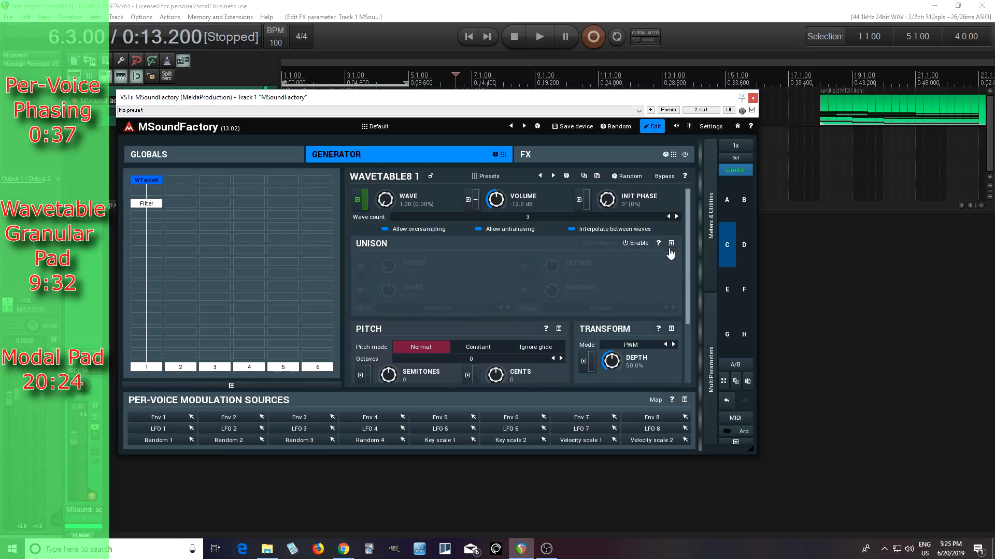
{"action": "left_click", "coordinate": [637, 244]}
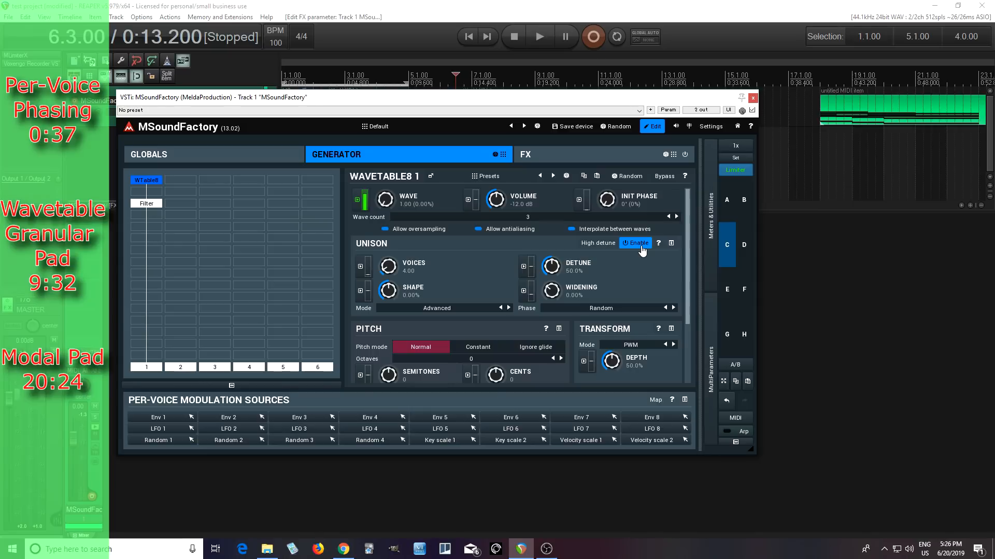
{"action": "left_click", "coordinate": [641, 243]}
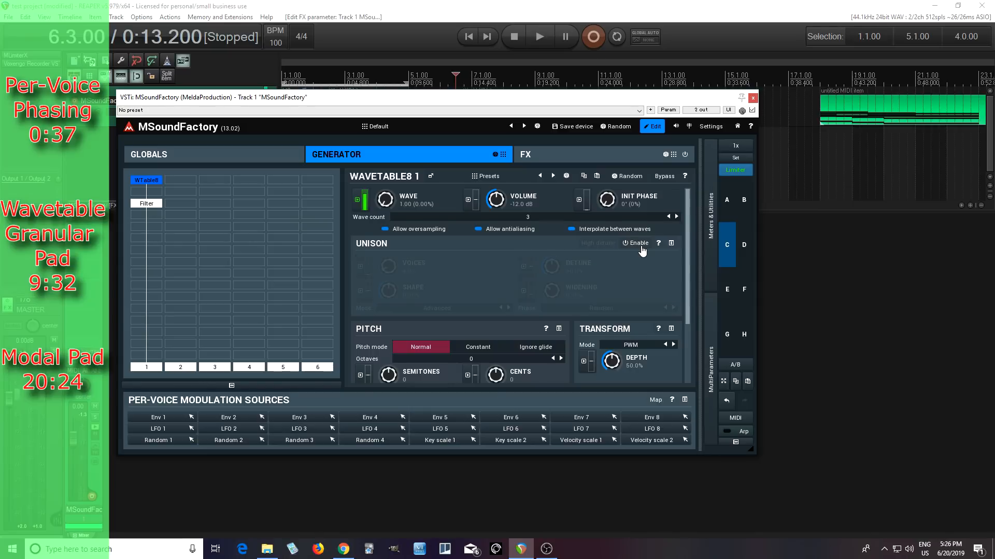
Set the initial phase of LFO 1, the wavetable's wave modulation source, to Random
{"action": "left_click", "coordinate": [147, 204]}
{"action": "left_click", "coordinate": [146, 180]}
{"action": "left_click", "coordinate": [357, 200]}
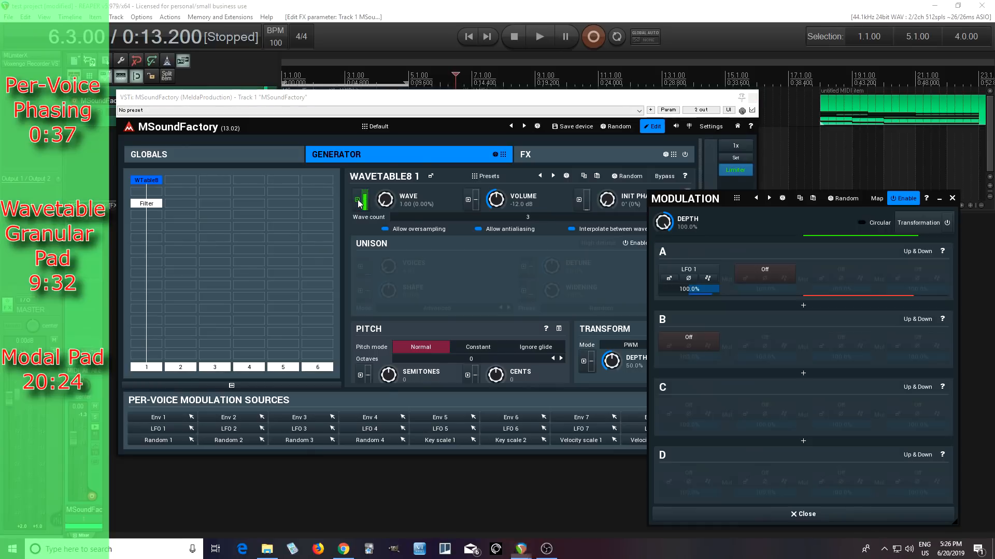
{"action": "left_click", "coordinate": [669, 279]}
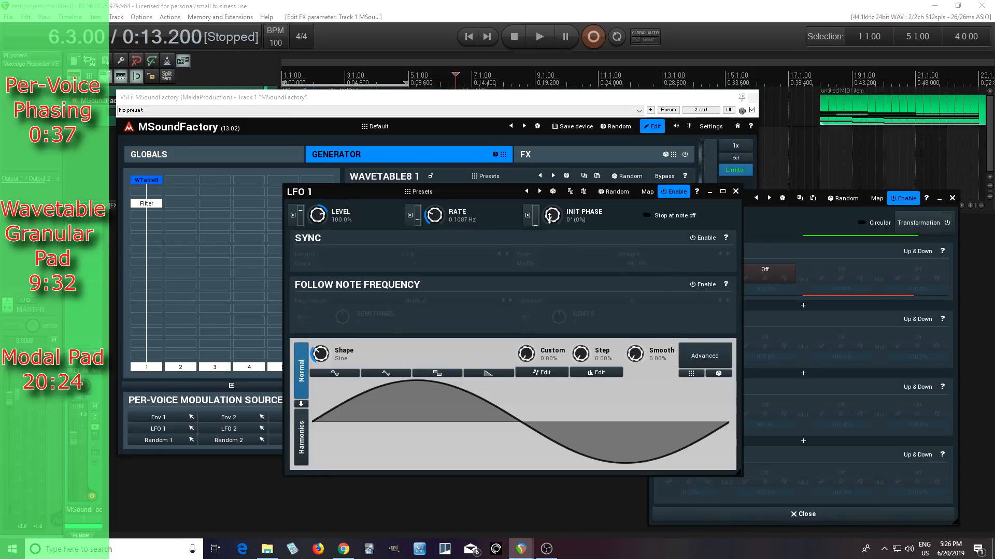
{"action": "left_click_drag", "start_coordinate": [549, 218], "coordinate": [550, 176]}
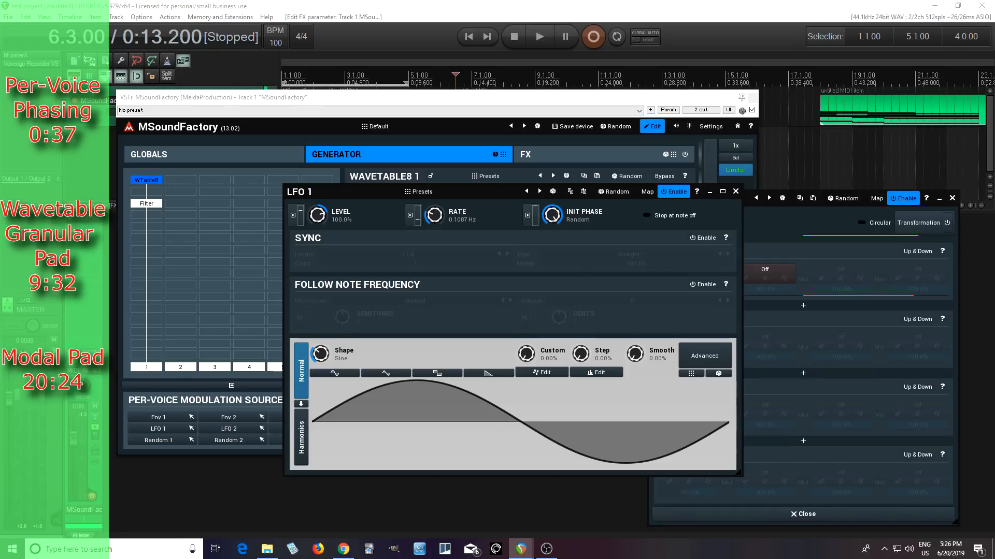
{"action": "left_click_drag", "start_coordinate": [305, 198], "coordinate": [354, 269]}
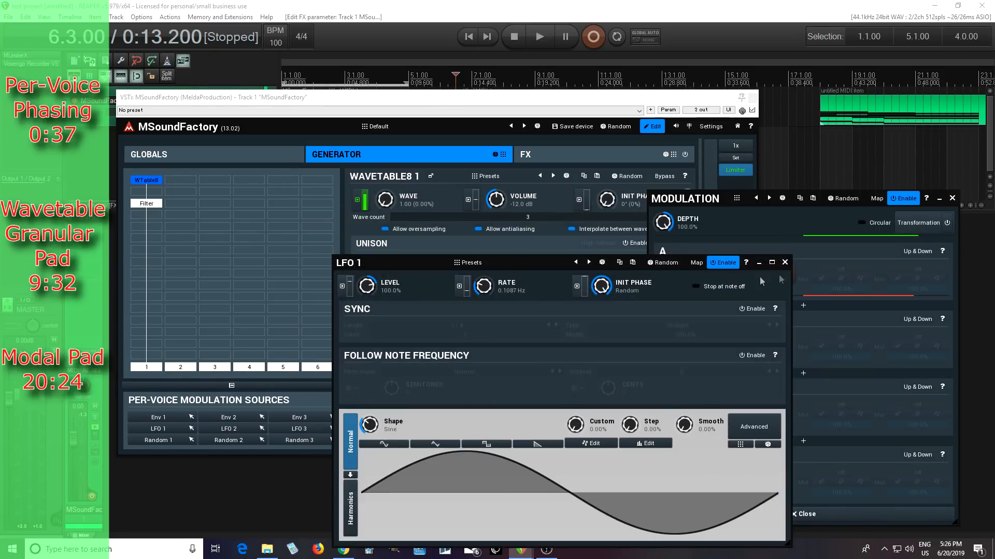
{"action": "left_click", "coordinate": [785, 262]}
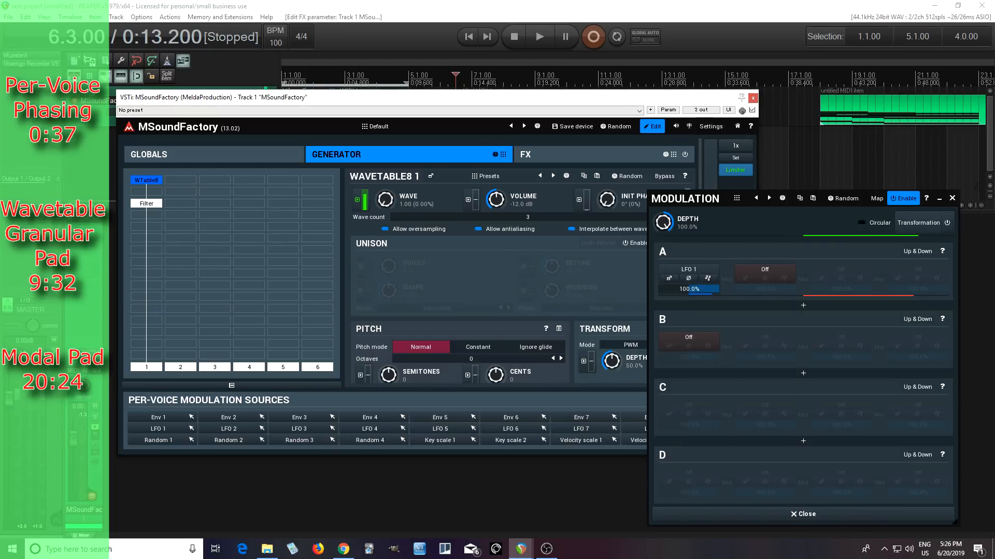
{"action": "left_click", "coordinate": [952, 199]}
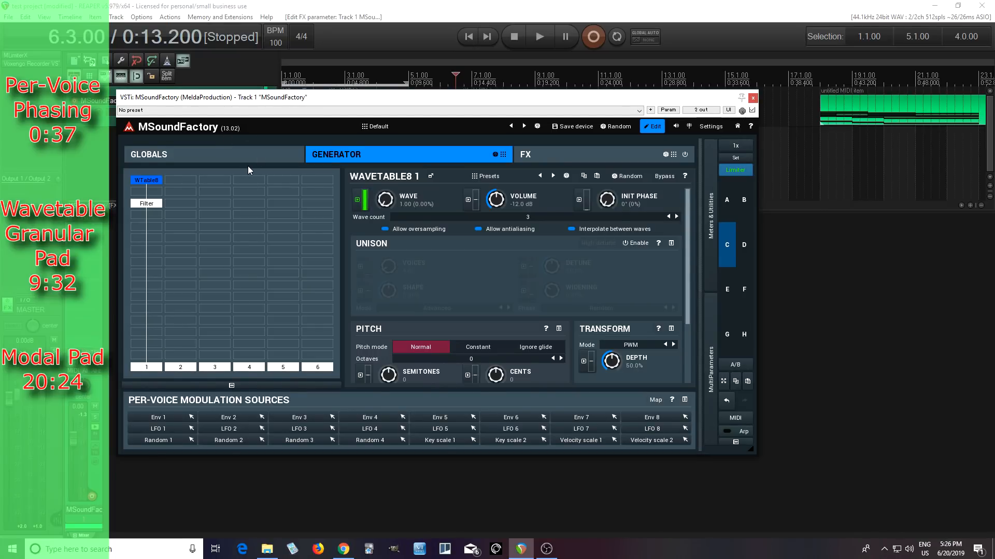
Add a GranularMB effect to the first FX lane and load its Default preset
{"action": "left_click", "coordinate": [551, 155]}
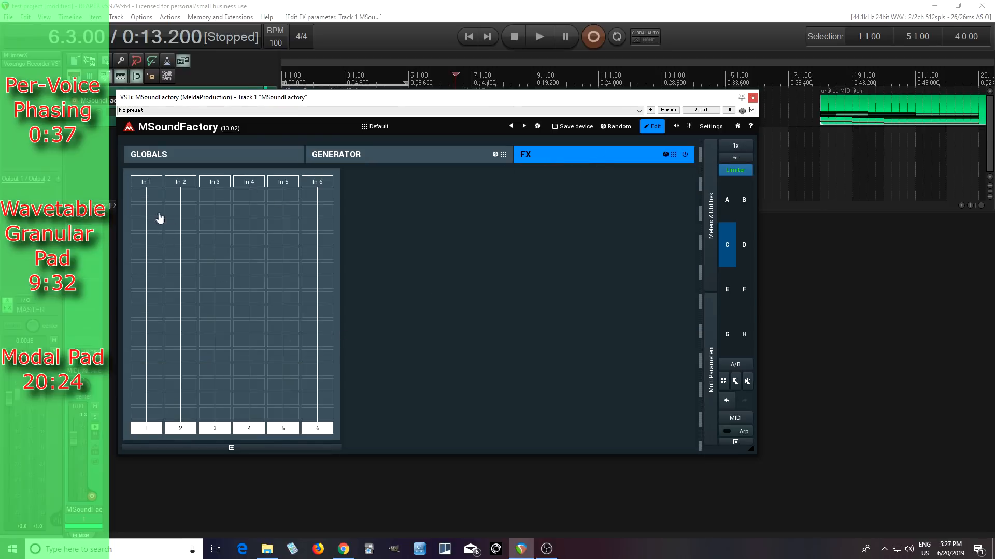
{"action": "left_click", "coordinate": [151, 229]}
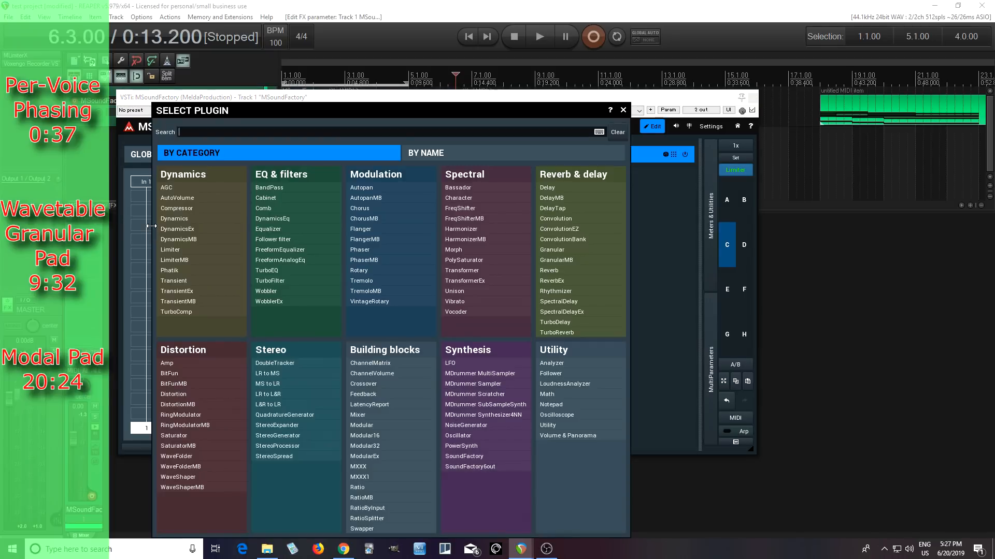
{"action": "left_click", "coordinate": [573, 261]}
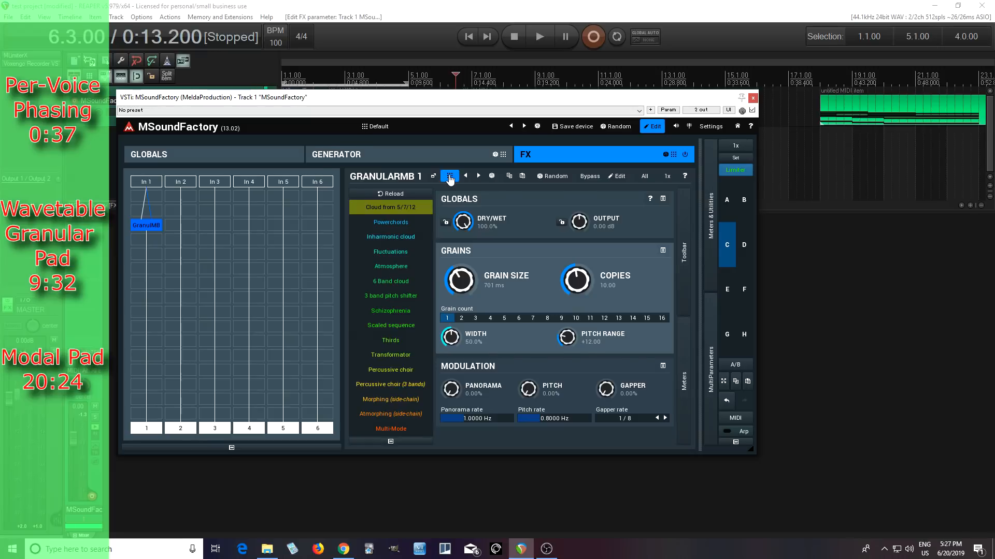
{"action": "left_click", "coordinate": [449, 176]}
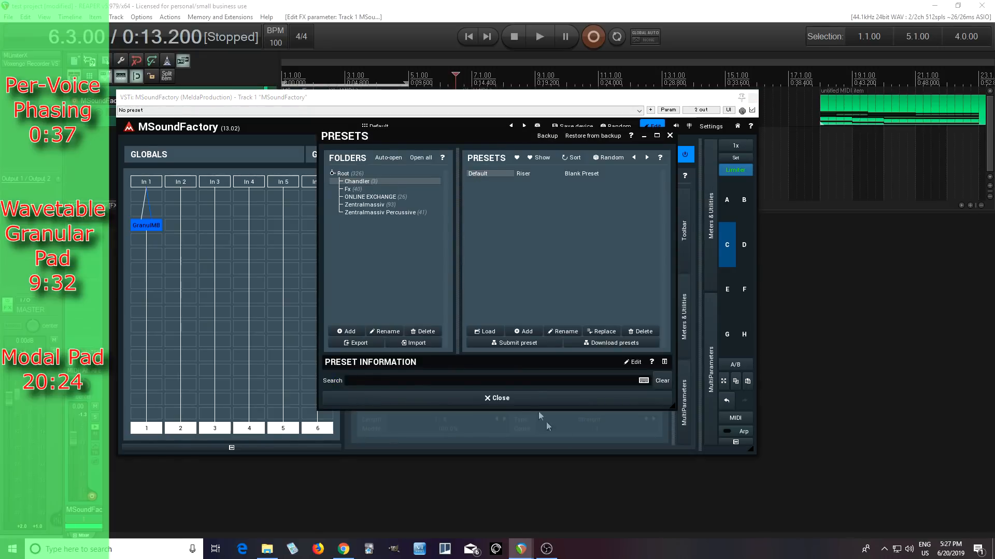
{"action": "left_click", "coordinate": [537, 398]}
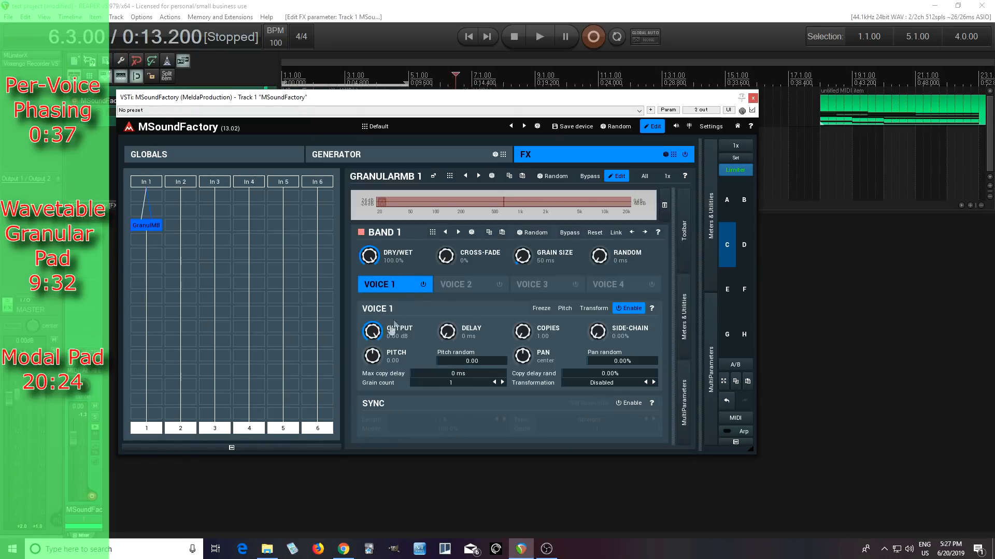
Set granular voice 1's output to about -7.58 dB and its copies to 10, and open the effect in its own window
{"action": "left_click_drag", "start_coordinate": [371, 331], "coordinate": [372, 345]}
{"action": "double_click", "coordinate": [522, 334]}
{"action": "left_click", "coordinate": [492, 427]}
{"action": "left_click", "coordinate": [521, 444]}
{"action": "left_click", "coordinate": [531, 467]}
{"action": "left_click", "coordinate": [433, 177]}
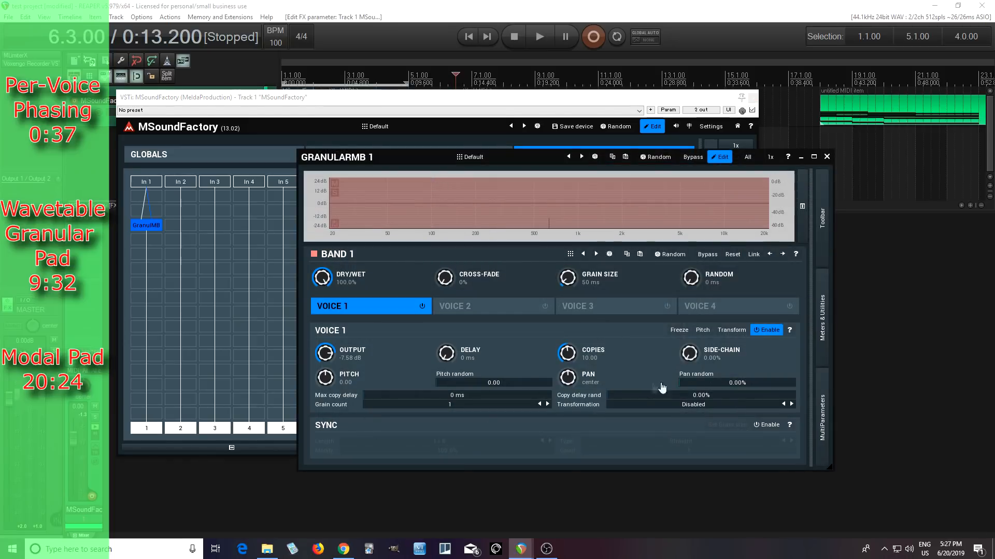
Set granular voice 1's pan random to 100% and its max copy delay to 1000 ms
{"action": "left_click_drag", "start_coordinate": [687, 382], "coordinate": [687, 363]}
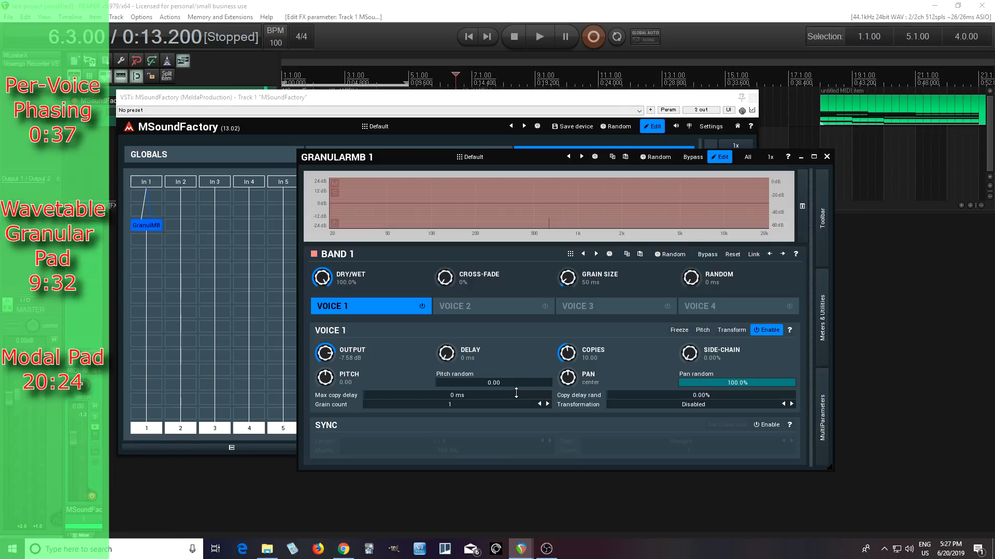
{"action": "left_click_drag", "start_coordinate": [515, 393], "coordinate": [516, 363]}
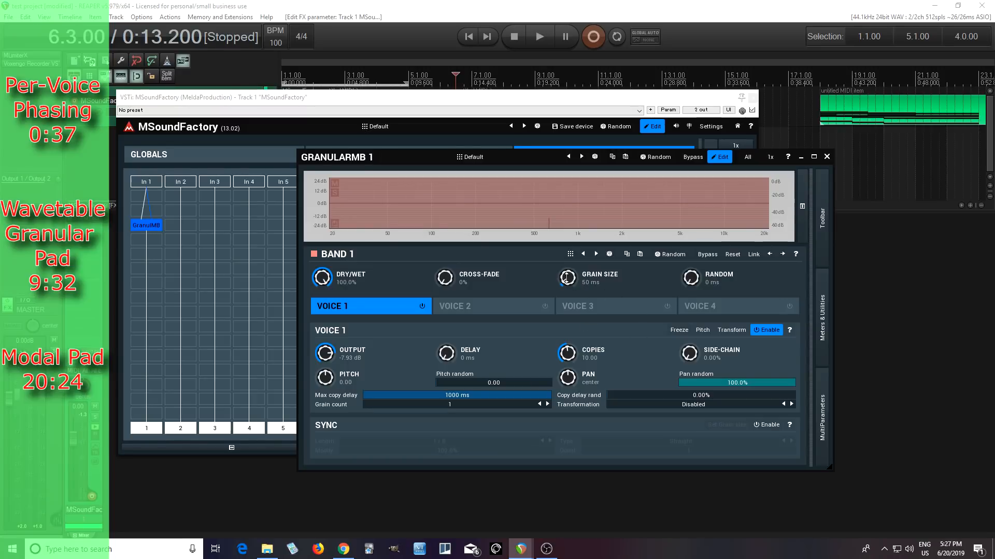
Set granular band 1's grain size to about 105 ms and its cross-fade to 100%
{"action": "left_click_drag", "start_coordinate": [567, 278], "coordinate": [567, 272]}
{"action": "left_click_drag", "start_coordinate": [444, 278], "coordinate": [445, 267]}
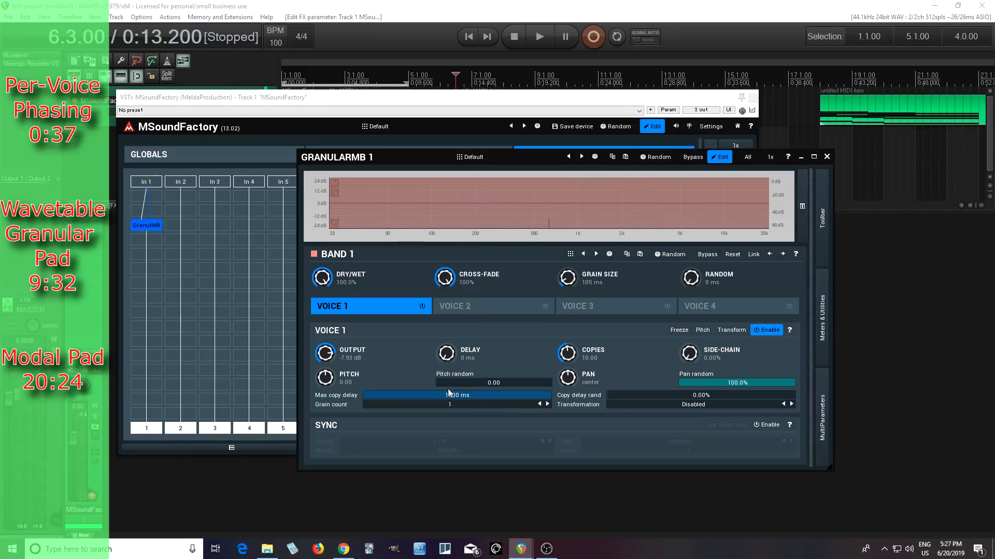
Set granular voice 1's pitch random to about +0.19 and switch the voice off
{"action": "left_click_drag", "start_coordinate": [447, 384], "coordinate": [448, 384]}
{"action": "left_click_drag", "start_coordinate": [493, 382], "coordinate": [493, 375]}
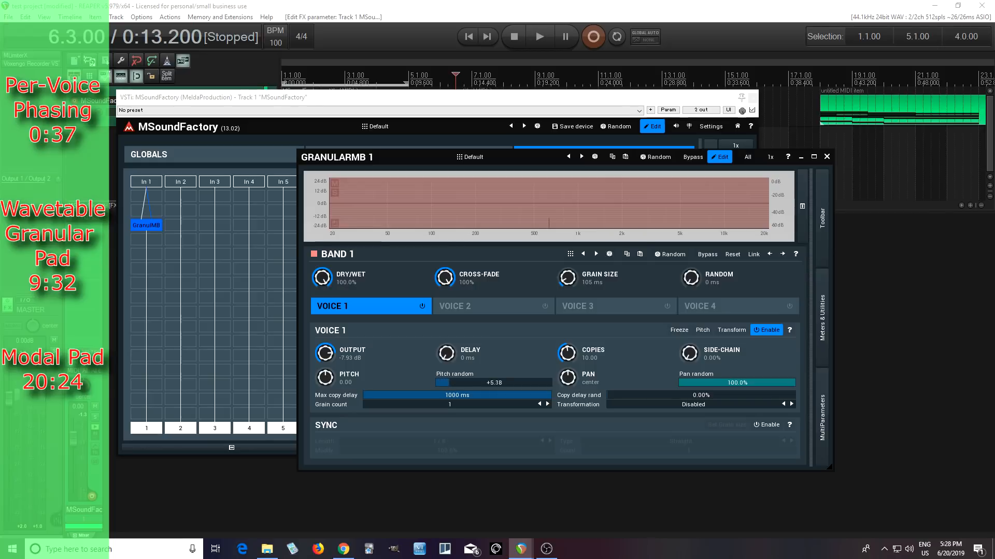
{"action": "double_click", "coordinate": [455, 382]}
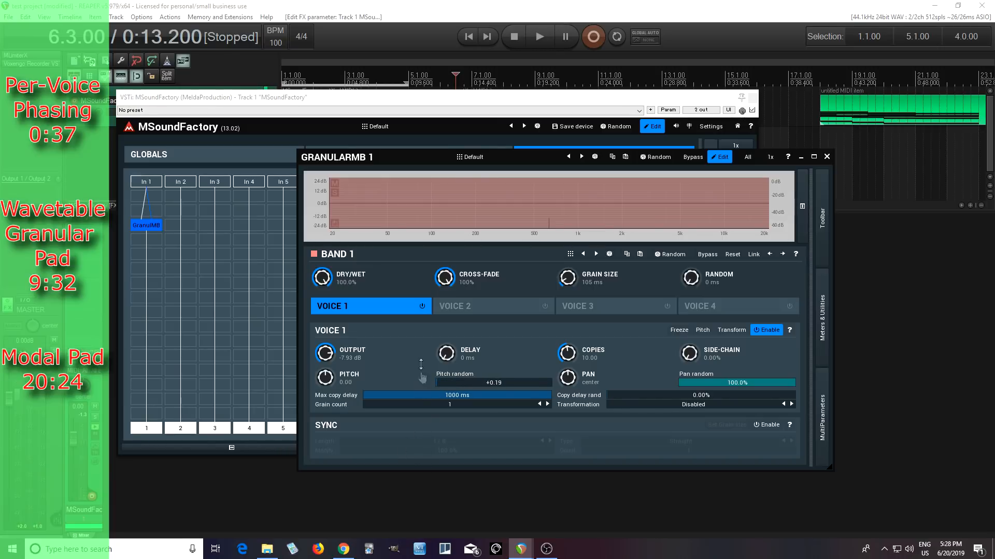
{"action": "left_click", "coordinate": [422, 307]}
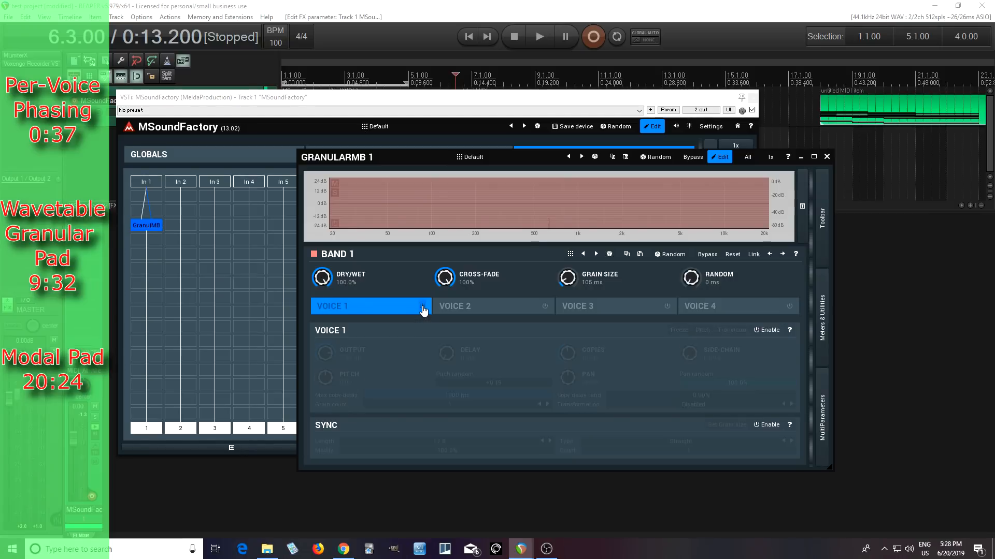
Switch on granular voice 2, set its output to about -9.53 dB and its copies to 10
{"action": "left_click", "coordinate": [506, 307]}
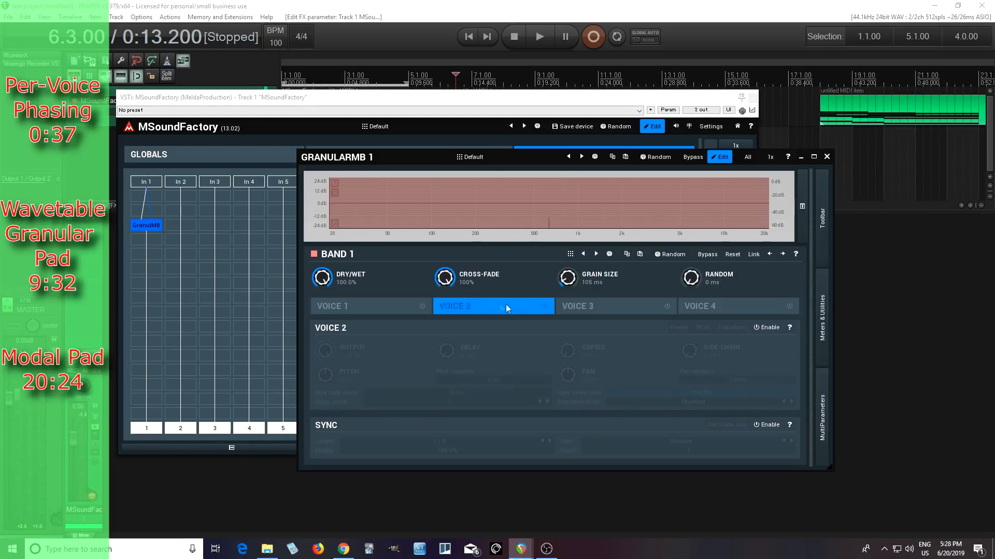
{"action": "left_click", "coordinate": [544, 306]}
{"action": "left_click_drag", "start_coordinate": [326, 350], "coordinate": [325, 363]}
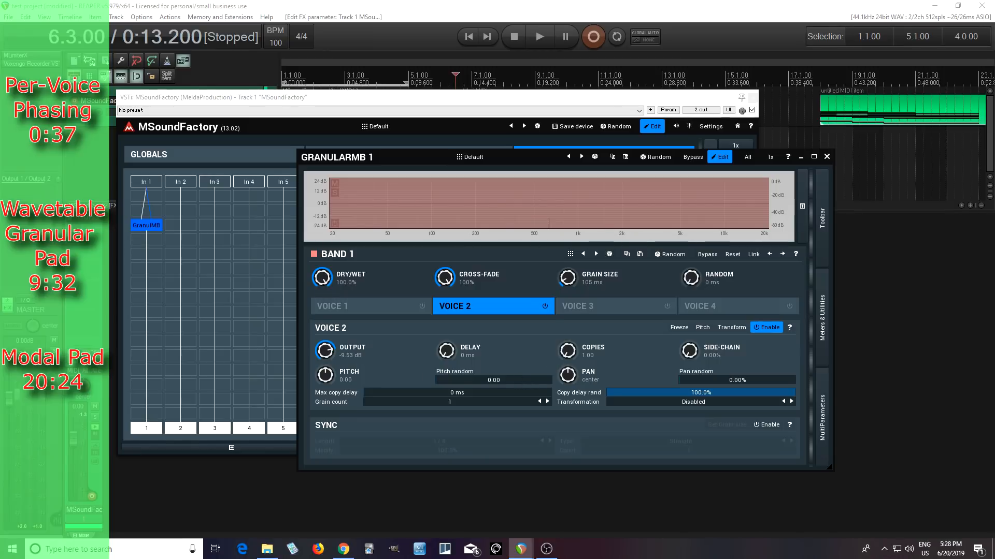
{"action": "double_click", "coordinate": [564, 353]}
{"action": "left_click", "coordinate": [560, 444]}
{"action": "left_click", "coordinate": [590, 464]}
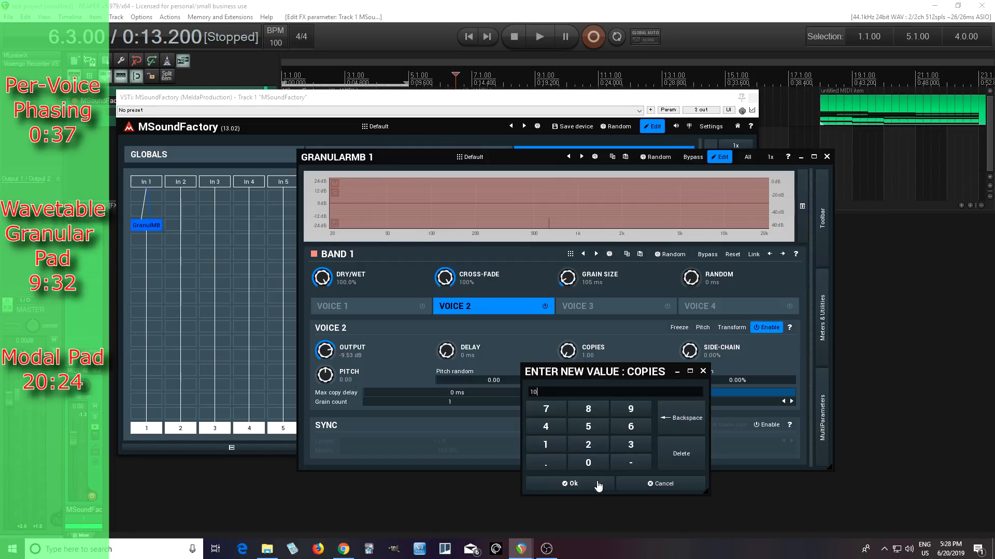
{"action": "left_click", "coordinate": [595, 484]}
Set voice 2's pan random to 100%, its max copy delay to 1000 ms and its copy delay random to 0%
{"action": "left_click_drag", "start_coordinate": [702, 383], "coordinate": [792, 384]}
{"action": "left_click_drag", "start_coordinate": [496, 392], "coordinate": [468, 470]}
{"action": "left_click_drag", "start_coordinate": [630, 392], "coordinate": [533, 393]}
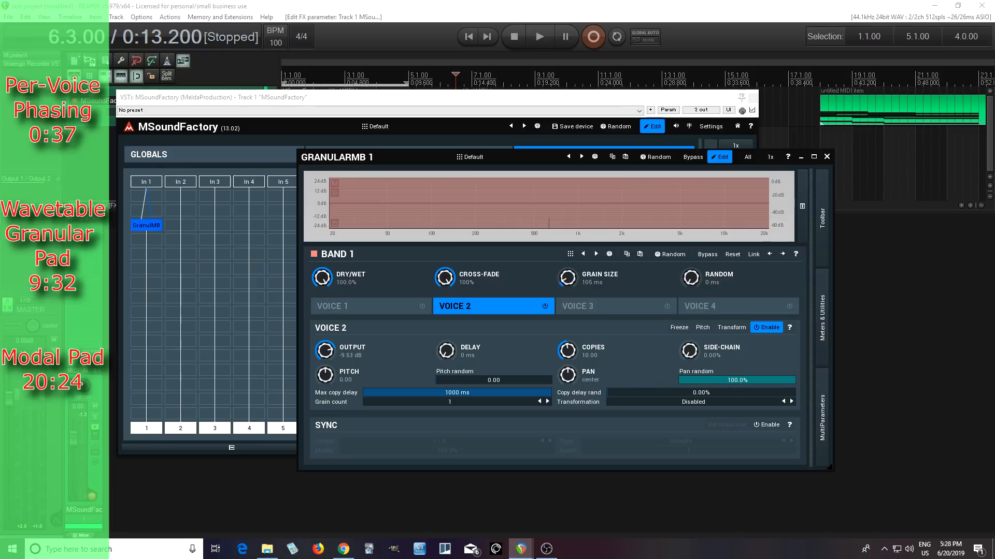
Switch voice 1 on briefly to check its copy settings, switch it off again and return to voice 2
{"action": "left_click", "coordinate": [398, 307]}
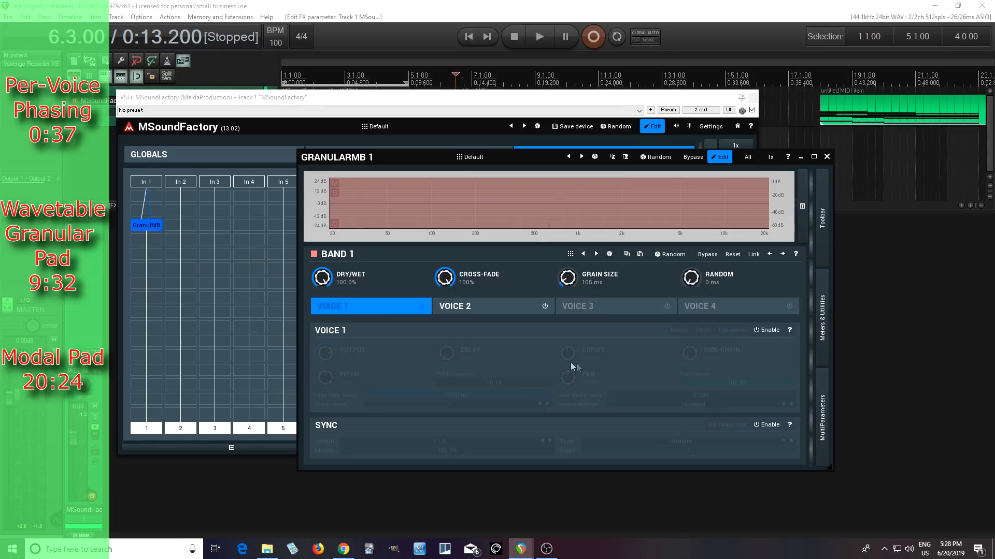
{"action": "left_click", "coordinate": [423, 306]}
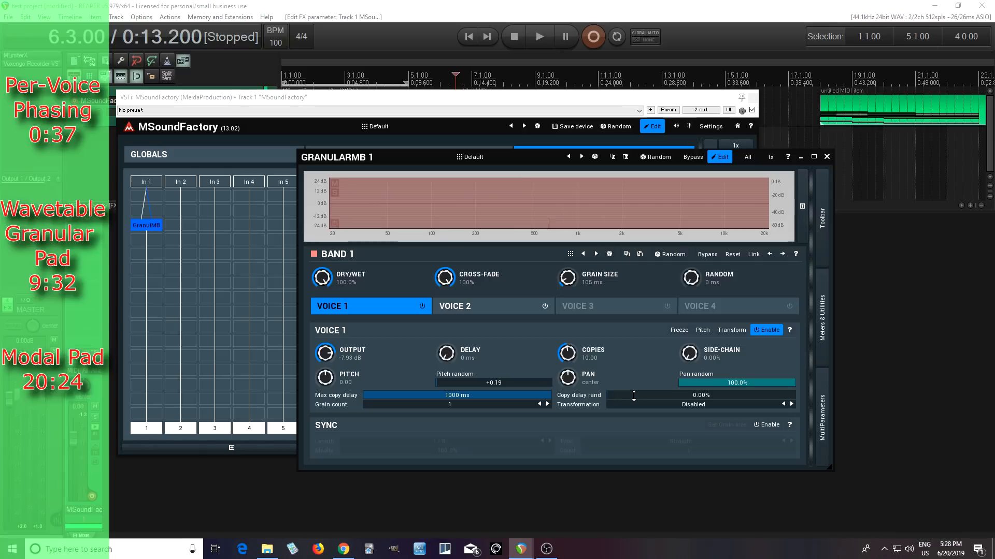
{"action": "left_click", "coordinate": [423, 307]}
{"action": "left_click", "coordinate": [456, 309]}
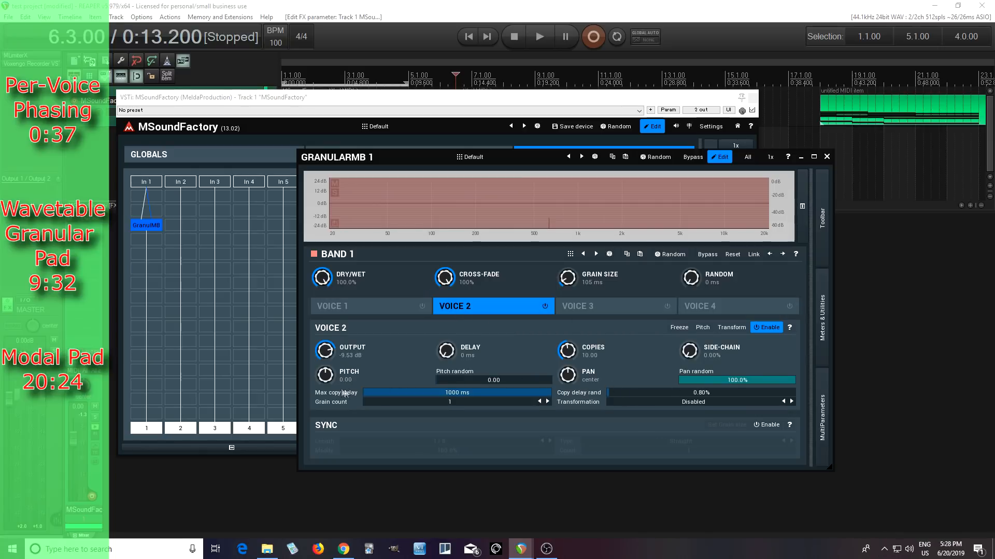
Set voice 2's pitch to +12
{"action": "left_click_drag", "start_coordinate": [325, 375], "coordinate": [325, 369]}
{"action": "double_click", "coordinate": [326, 374]}
{"action": "left_click", "coordinate": [305, 468]}
{"action": "left_click", "coordinate": [344, 468]}
{"action": "left_click", "coordinate": [350, 511]}
Insert a new band below the existing granular band and lower the crossover between them slightly
{"action": "right_click", "coordinate": [496, 211]}
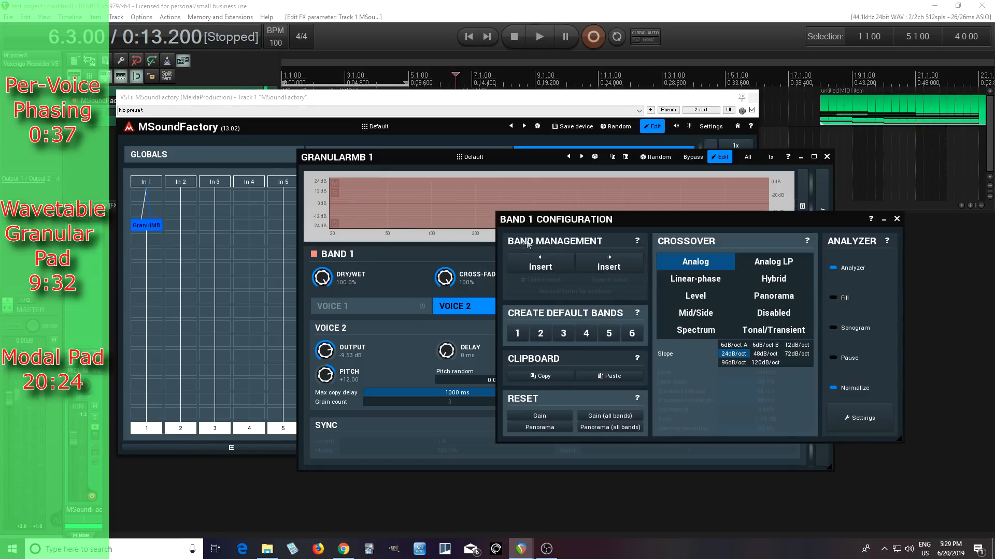
{"action": "left_click", "coordinate": [561, 267]}
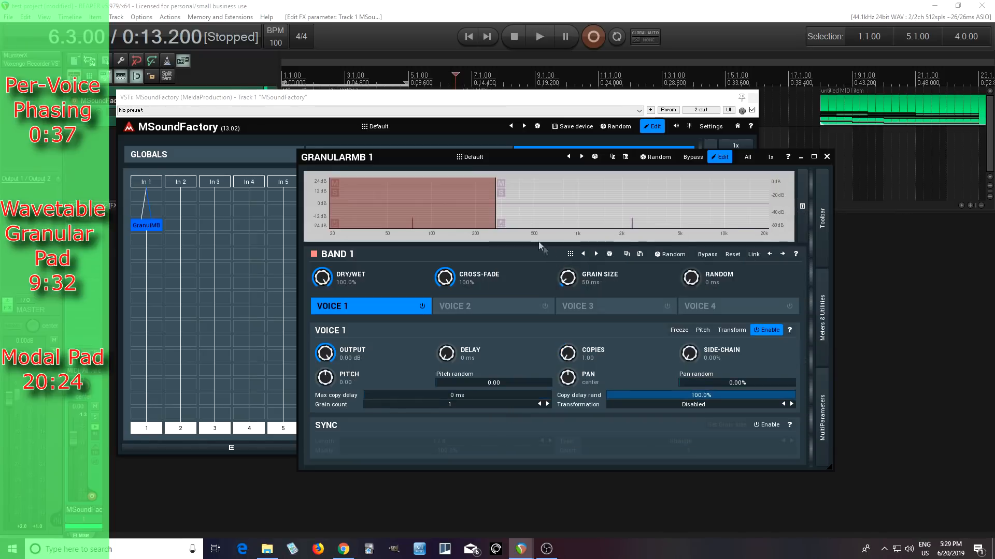
{"action": "left_click", "coordinate": [528, 218]}
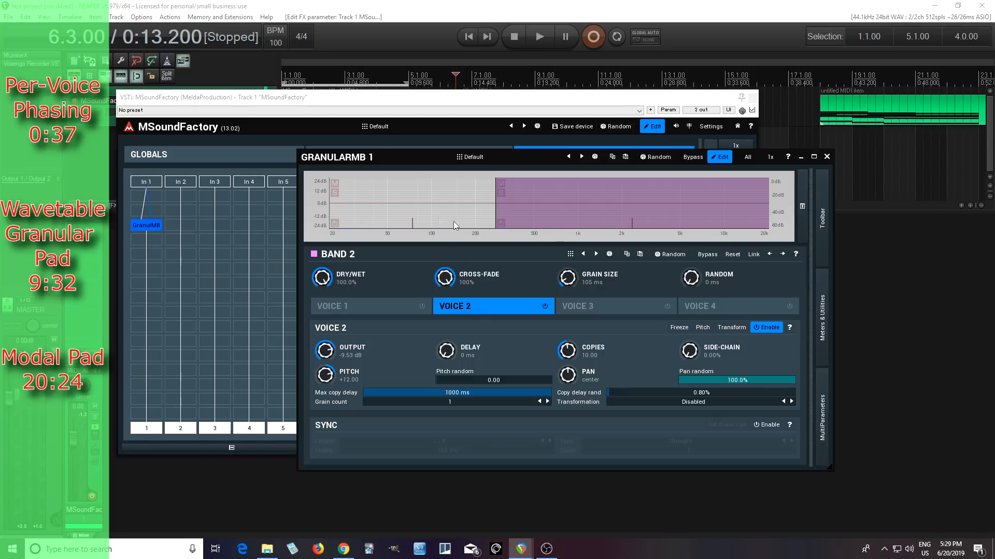
{"action": "mouse_move", "coordinate": [496, 214]}
{"action": "left_click_drag", "start_coordinate": [496, 214], "coordinate": [487, 213]}
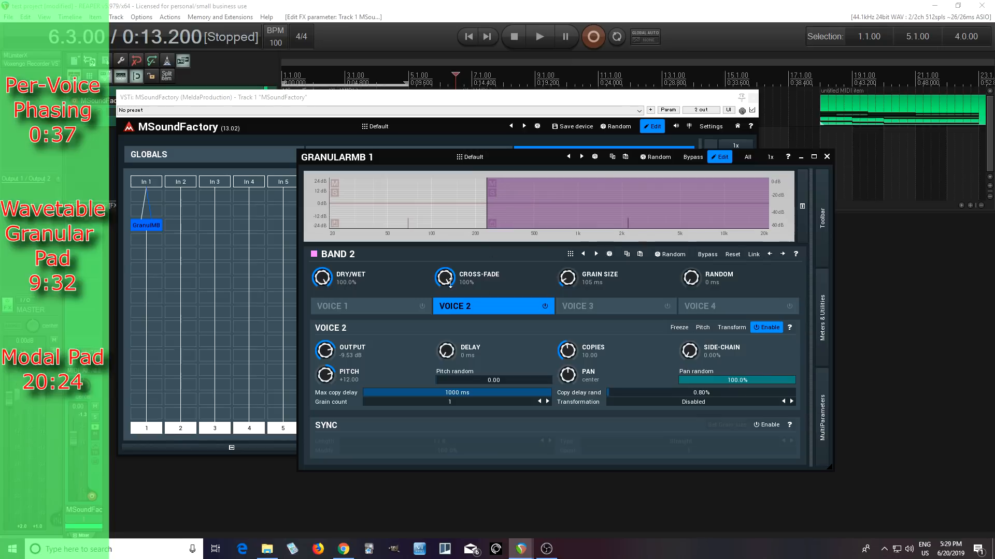
Bypass the low band and move the crossover up slightly, keeping it between 200 and 500 Hz
{"action": "left_click", "coordinate": [429, 224]}
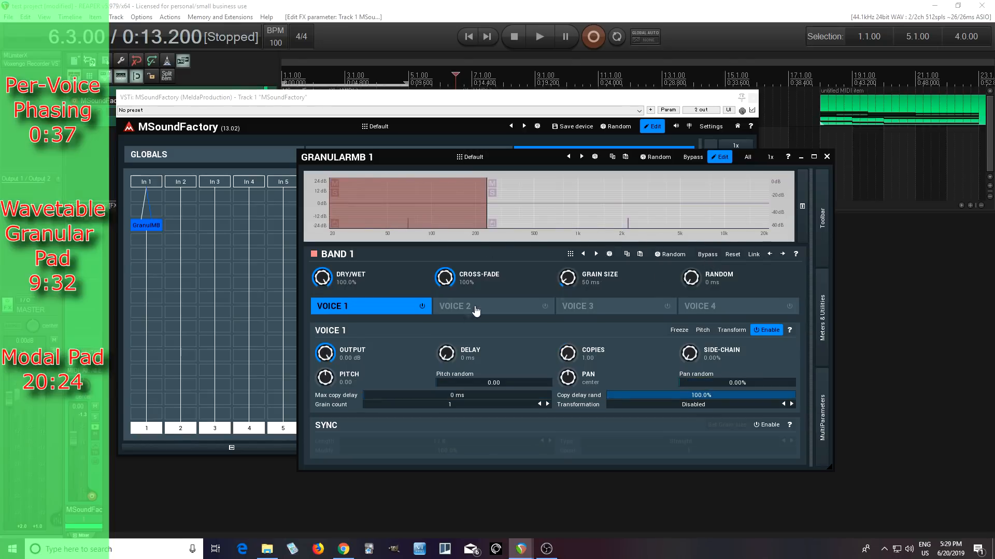
{"action": "left_click", "coordinate": [707, 255]}
{"action": "left_click", "coordinate": [548, 214]}
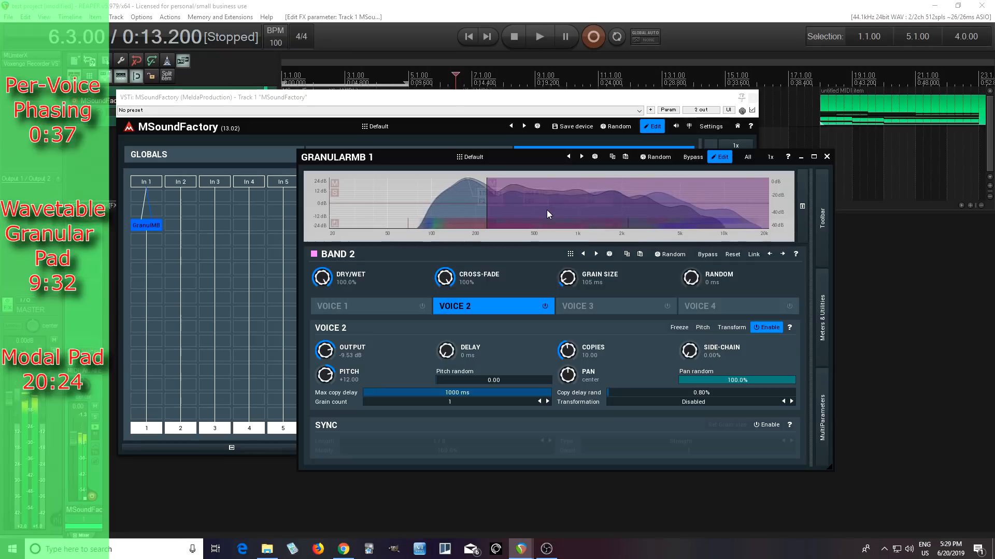
{"action": "left_click_drag", "start_coordinate": [487, 213], "coordinate": [495, 213]}
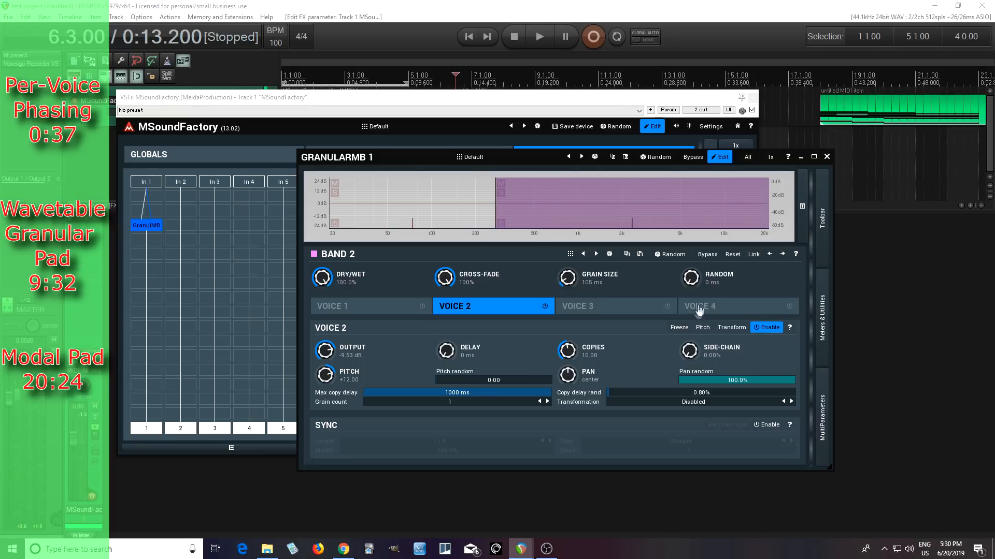
Set band 2's random to 5.8 ms and dry/wet to about 30.8%, switch its voice 1 on, and close the effect window
{"action": "left_click_drag", "start_coordinate": [693, 278], "coordinate": [694, 275]}
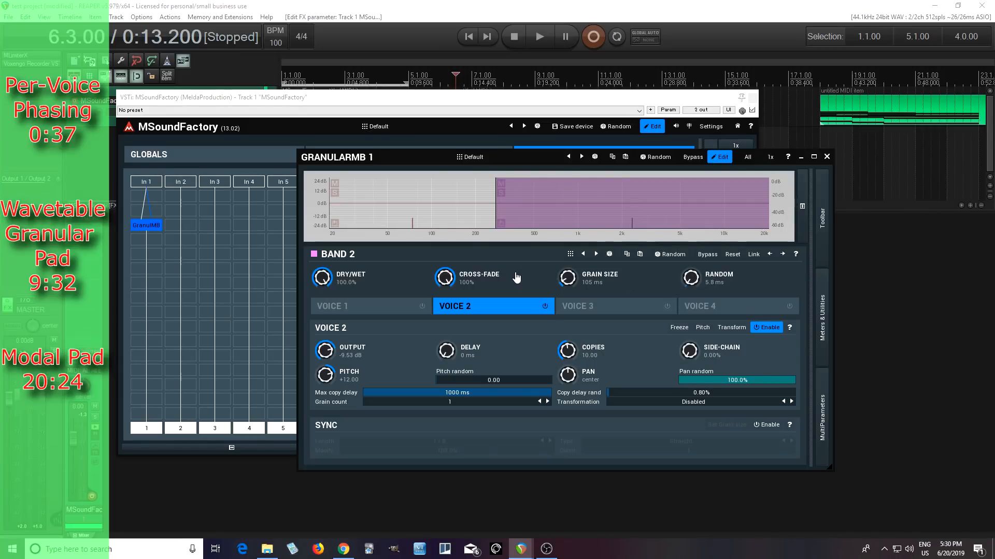
{"action": "left_click_drag", "start_coordinate": [321, 278], "coordinate": [321, 314]}
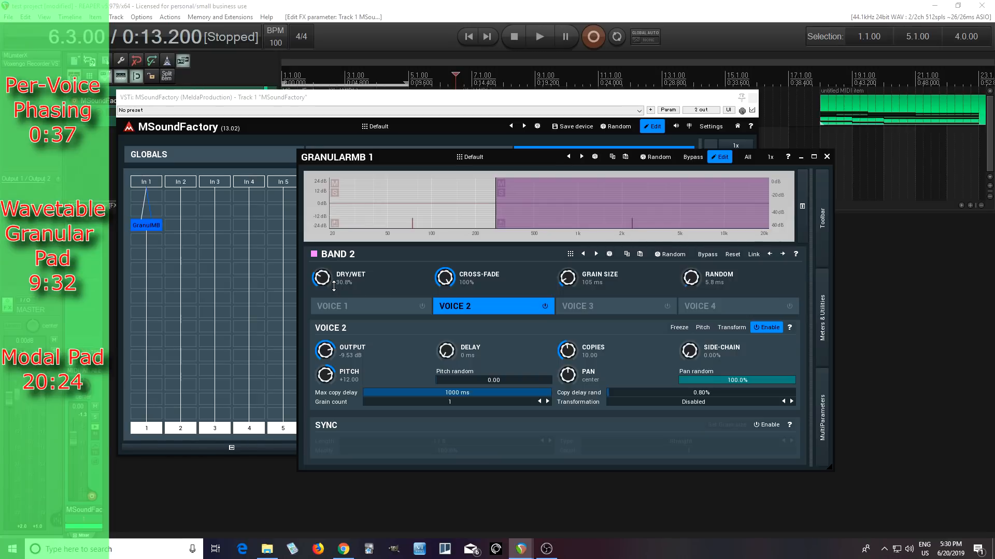
{"action": "left_click", "coordinate": [421, 307]}
{"action": "left_click", "coordinate": [826, 156]}
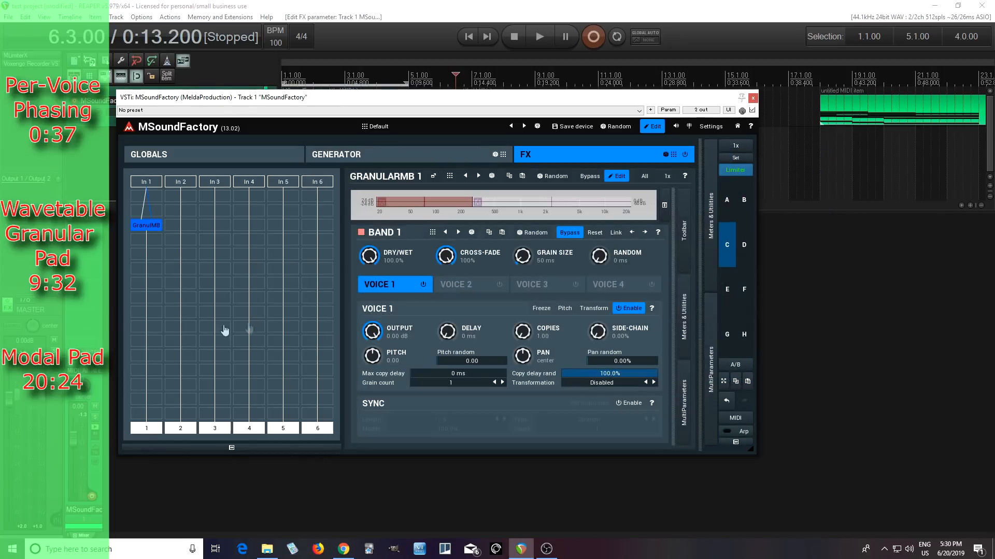
Add a Chorus effect after GranularMB in the first FX lane and load its Vintage preset
{"action": "double_click", "coordinate": [147, 248]}
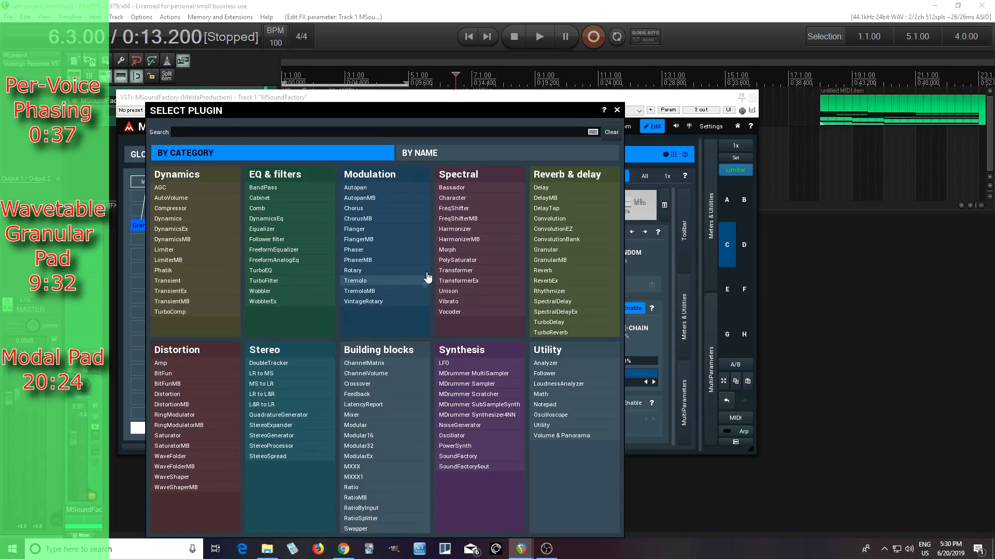
{"action": "left_click", "coordinate": [404, 210]}
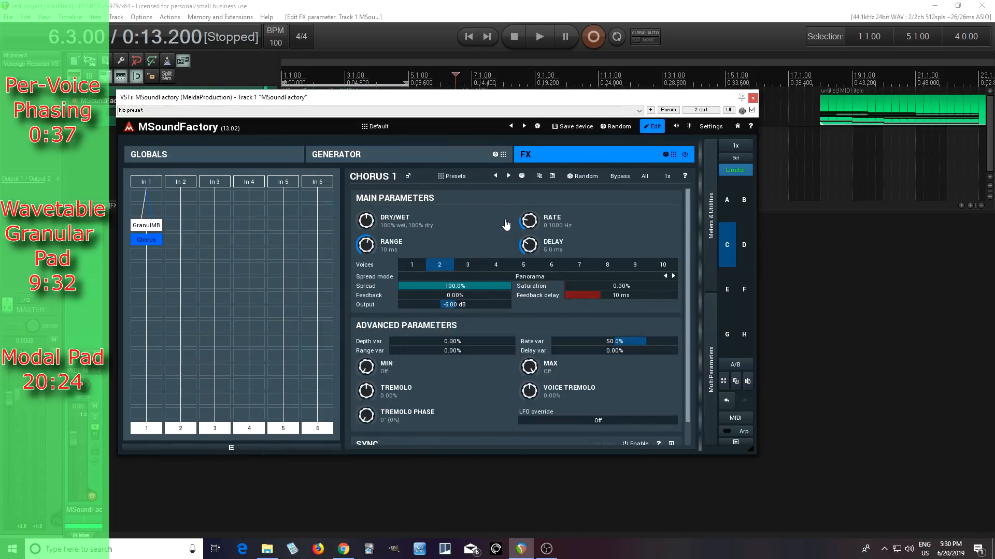
{"action": "left_click", "coordinate": [471, 178]}
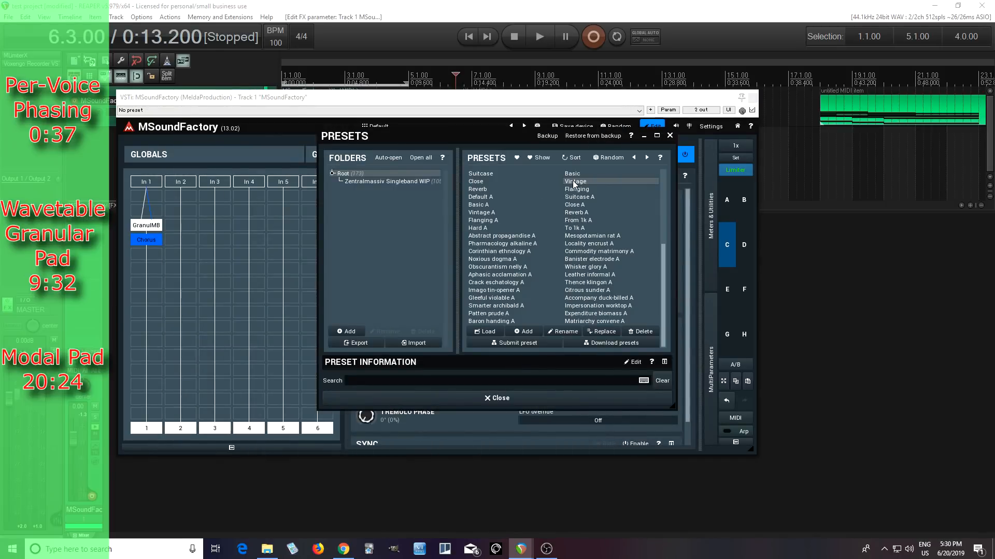
{"action": "left_click", "coordinate": [522, 398]}
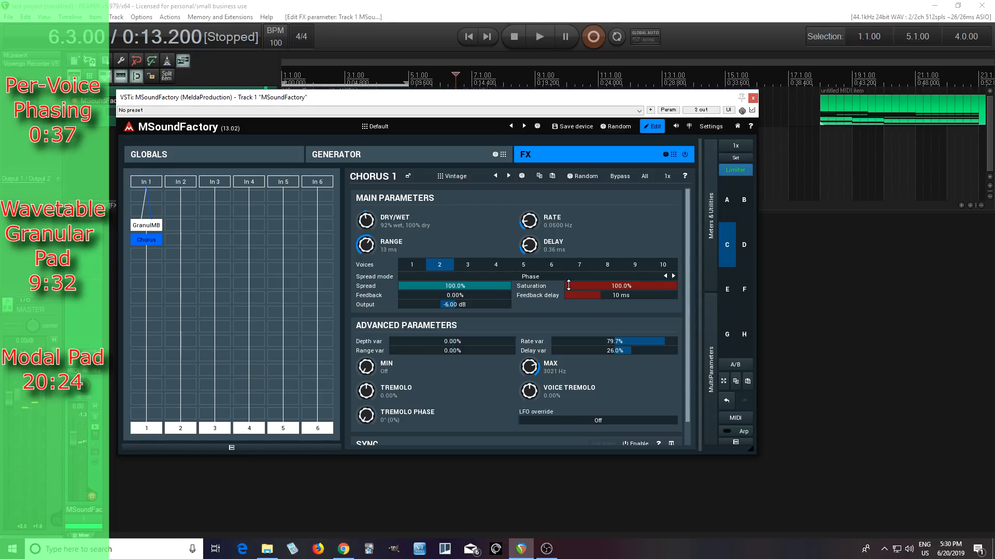
Set the chorus saturation to 0%, its range to about 5.8 ms and its voices to 6
{"action": "left_click_drag", "start_coordinate": [568, 285], "coordinate": [434, 281]}
{"action": "left_click_drag", "start_coordinate": [366, 246], "coordinate": [366, 259]}
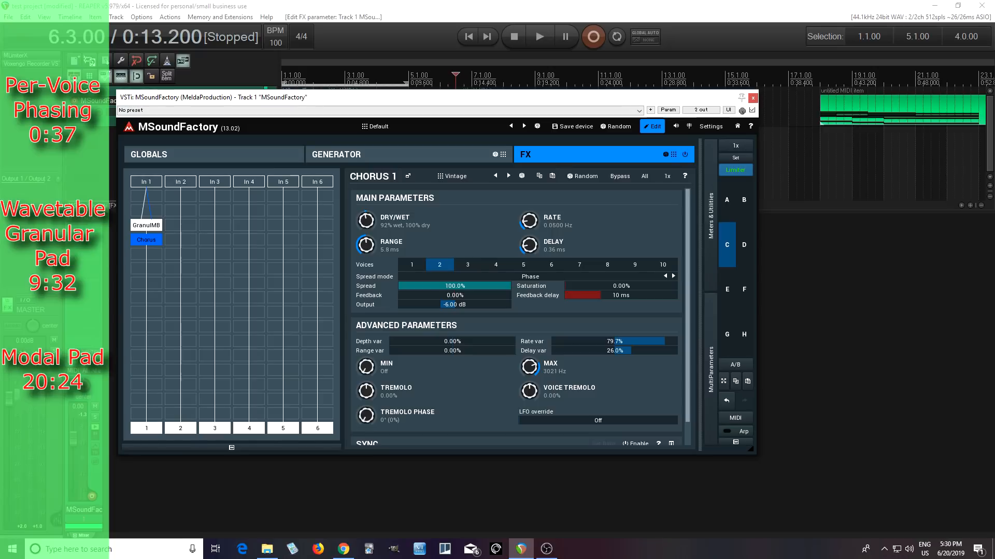
{"action": "left_click", "coordinate": [553, 267]}
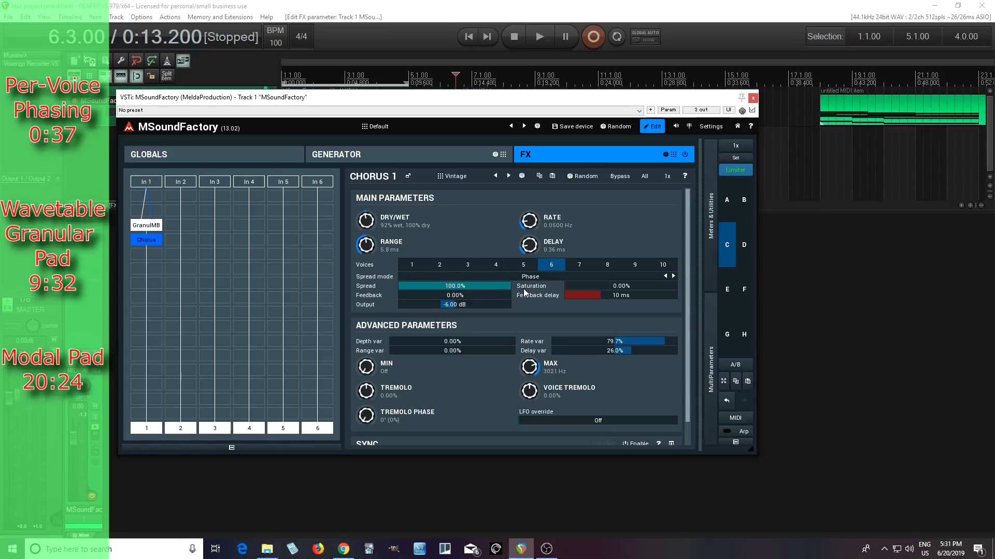
Add a second Filter in column 2 of the generator grid and take its input from lane 1
{"action": "left_click", "coordinate": [365, 156]}
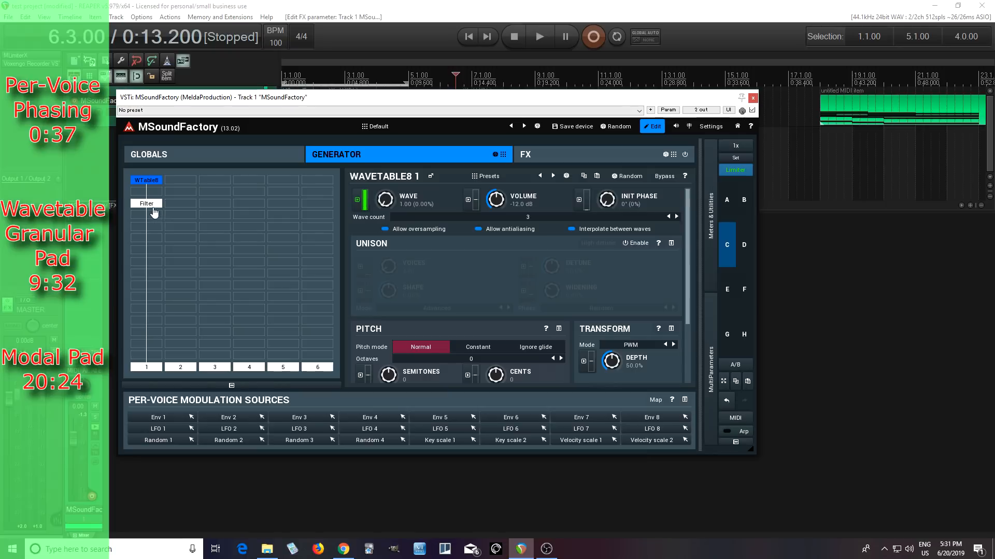
{"action": "double_click", "coordinate": [181, 231]}
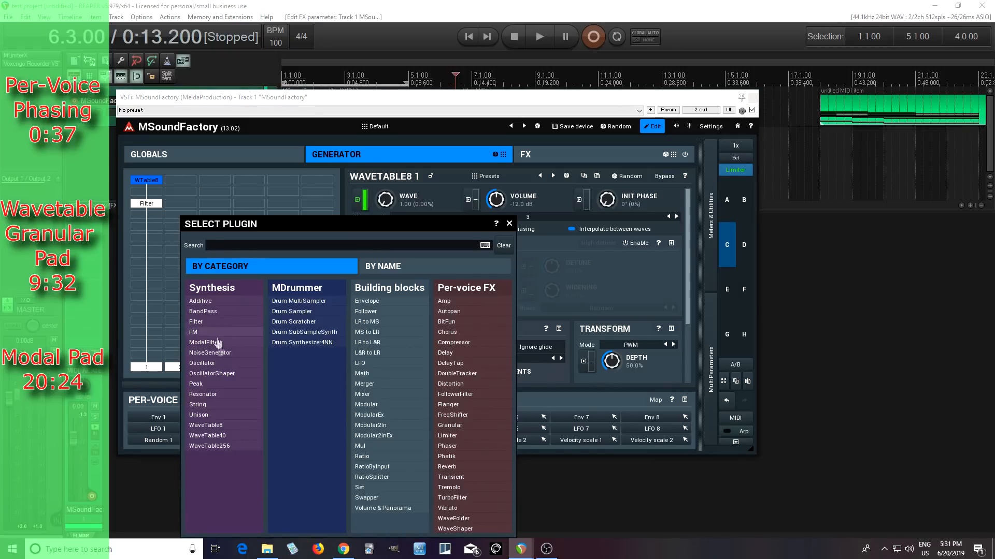
{"action": "left_click", "coordinate": [199, 322]}
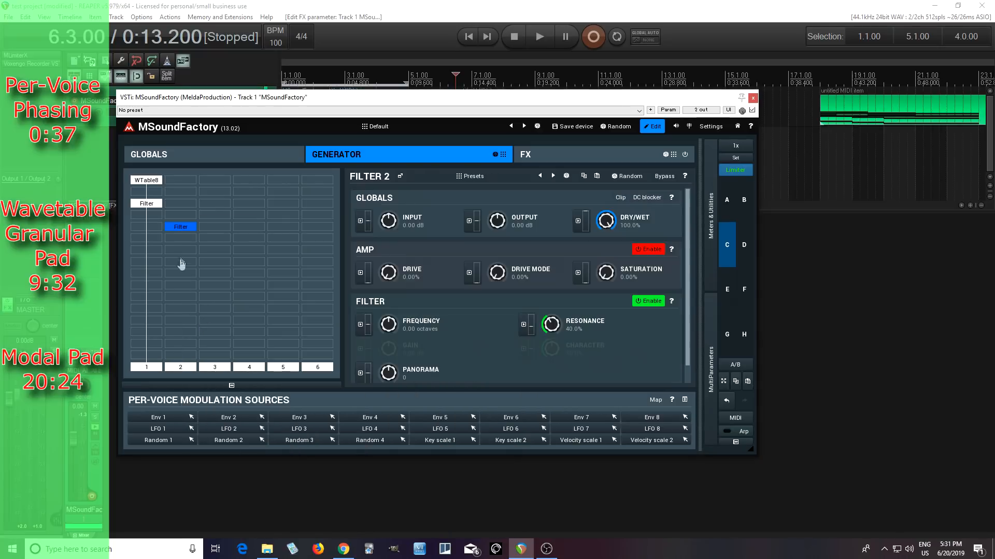
{"action": "right_click", "coordinate": [185, 227]}
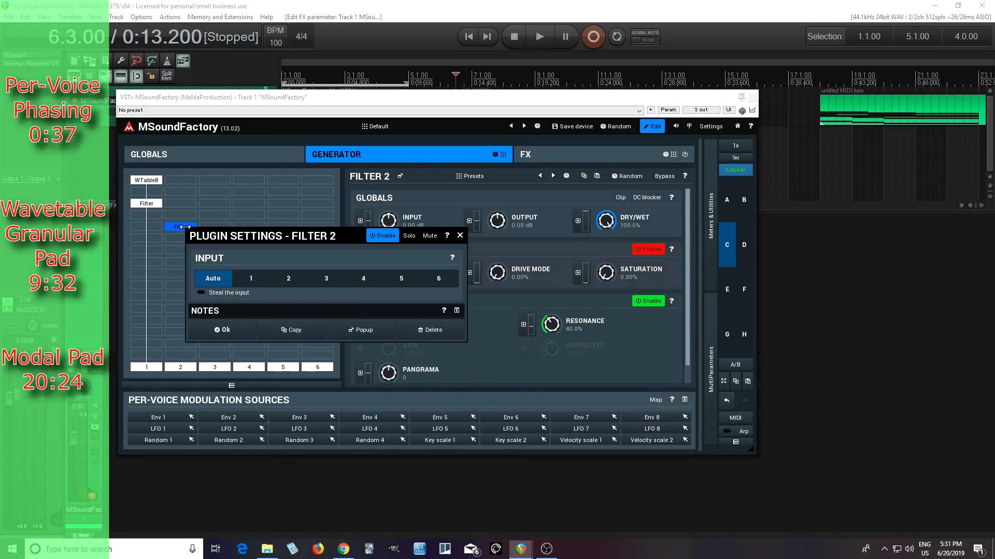
{"action": "left_click", "coordinate": [249, 278]}
{"action": "left_click", "coordinate": [223, 329]}
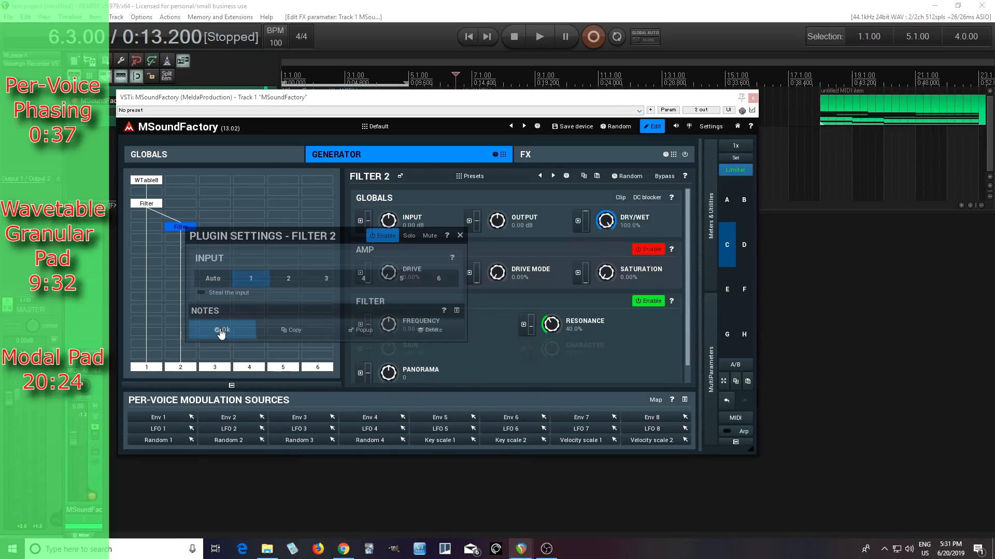
Disable the second filter's amp section, set its resonance to 28% and assign LFO 2 to modulate its frequency
{"action": "left_click", "coordinate": [652, 250]}
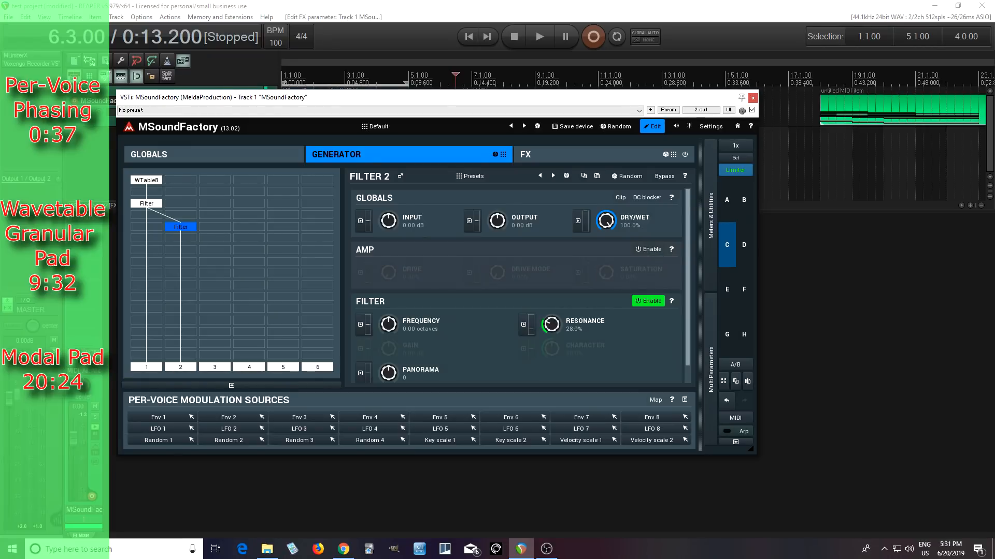
{"action": "left_click", "coordinate": [360, 325]}
{"action": "left_click", "coordinate": [695, 273]}
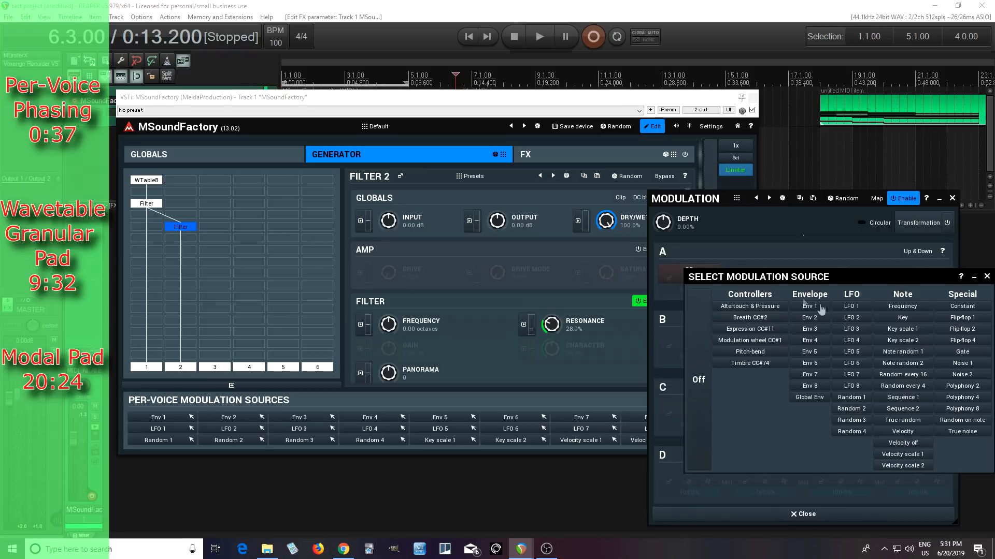
{"action": "left_click", "coordinate": [841, 320]}
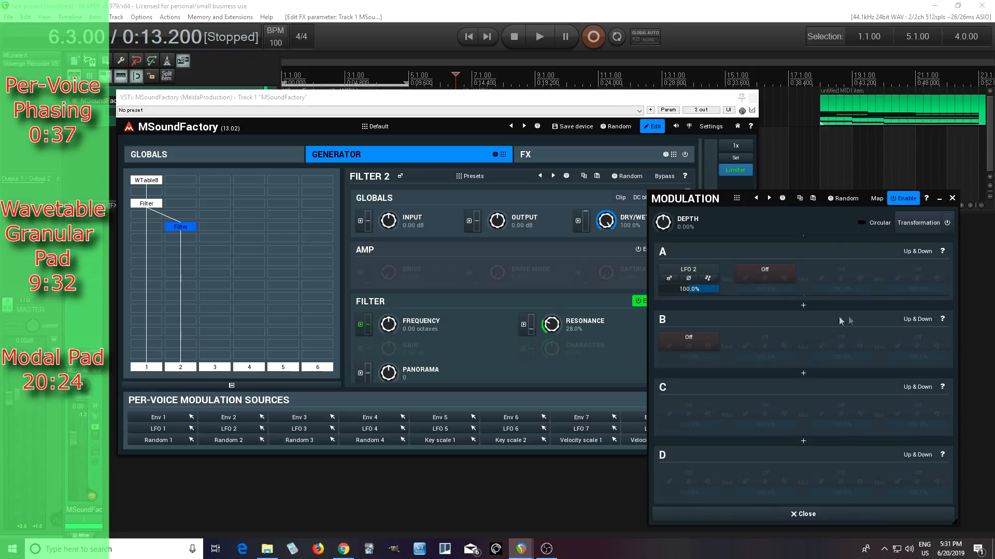
Enable LFO 2's sync at a length of 1/2, raise its step amount to 100% and open its step sequencer
{"action": "left_click", "coordinate": [669, 279]}
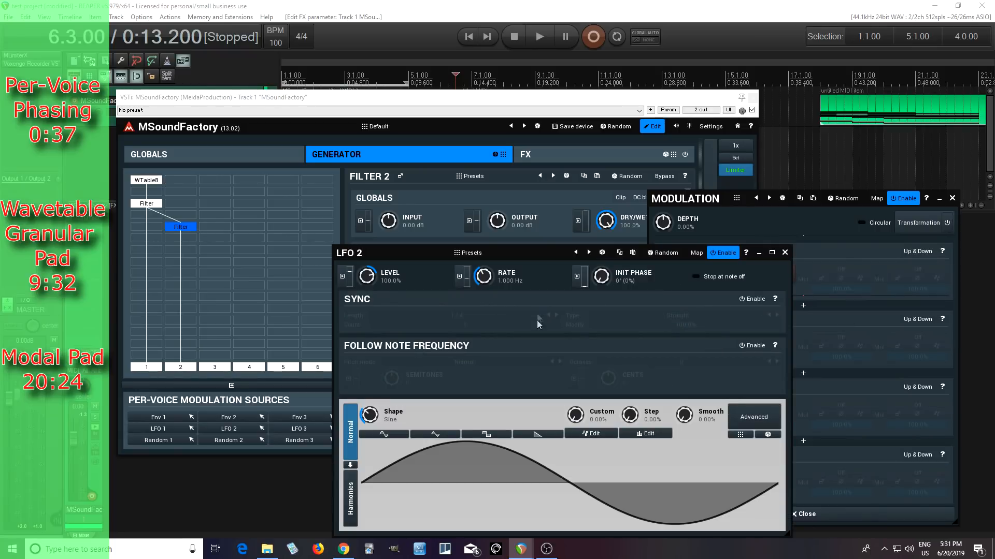
{"action": "left_click", "coordinate": [752, 299]}
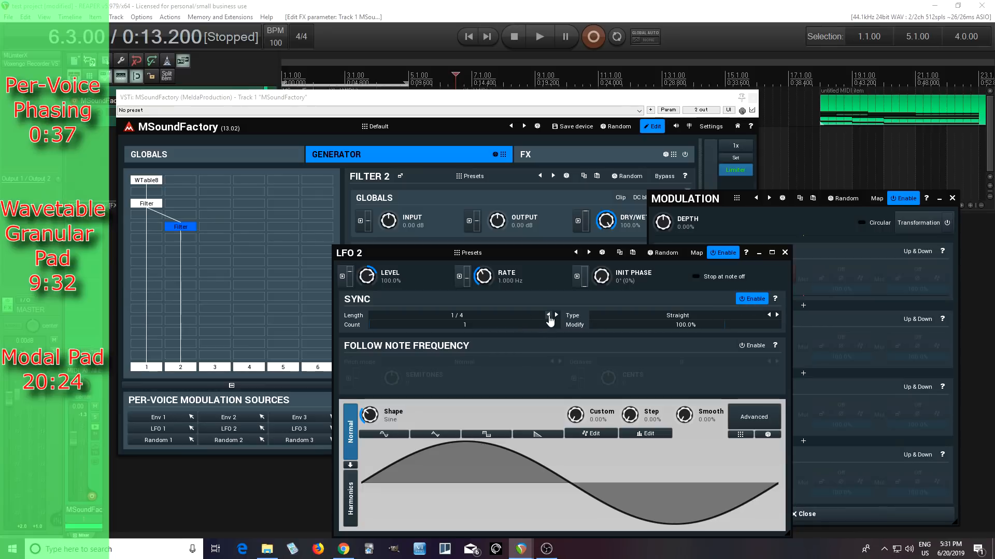
{"action": "left_click_drag", "start_coordinate": [628, 417], "coordinate": [630, 411]}
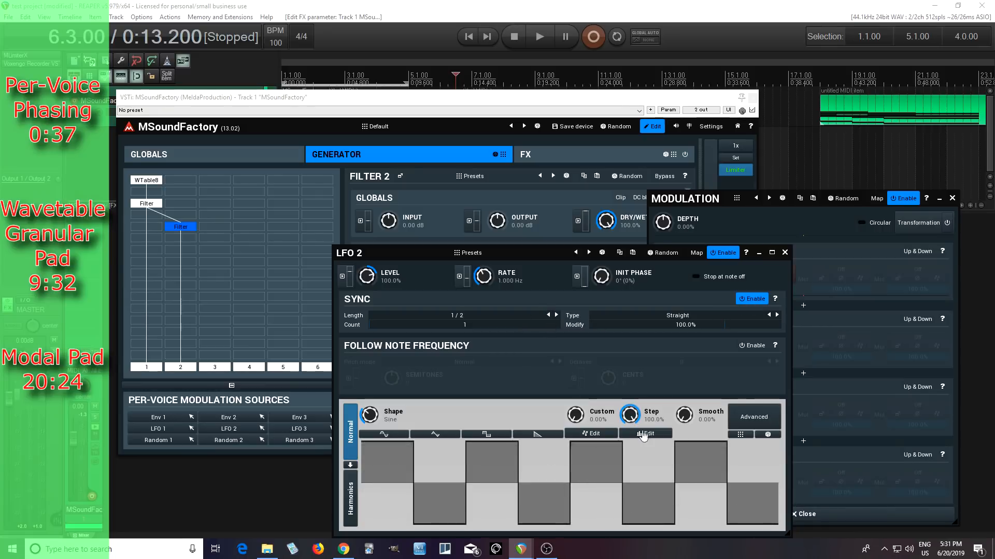
{"action": "left_click", "coordinate": [643, 433]}
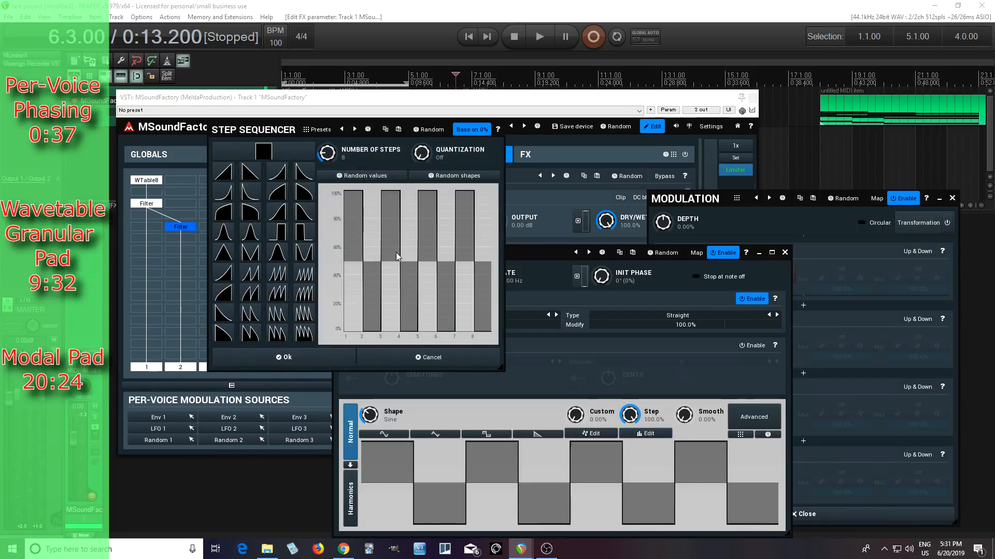
Load the 5:8 pluck preset into LFO 2's step sequencer and set the LFO's smoothing to 12.4%
{"action": "left_click", "coordinate": [317, 130]}
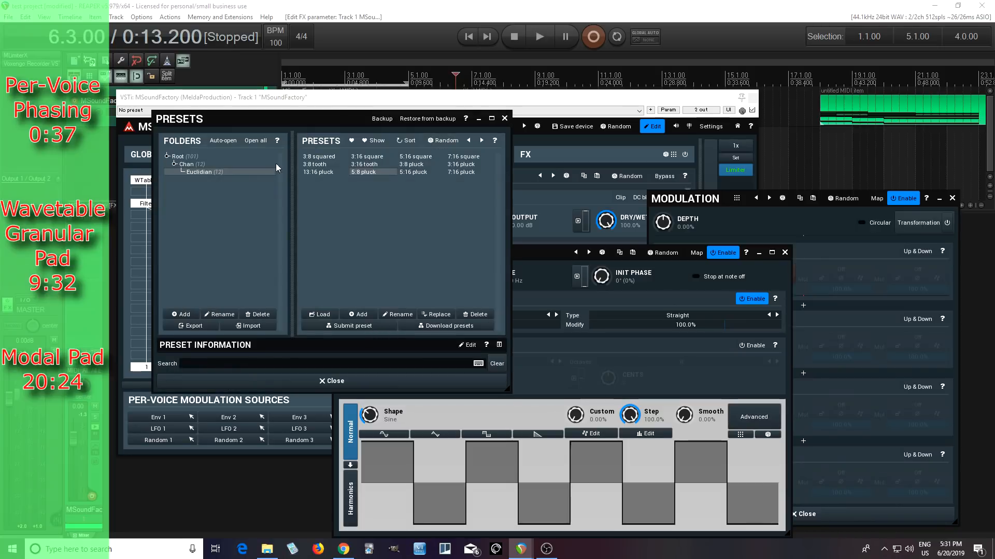
{"action": "left_click", "coordinate": [371, 175]}
{"action": "left_click", "coordinate": [374, 382]}
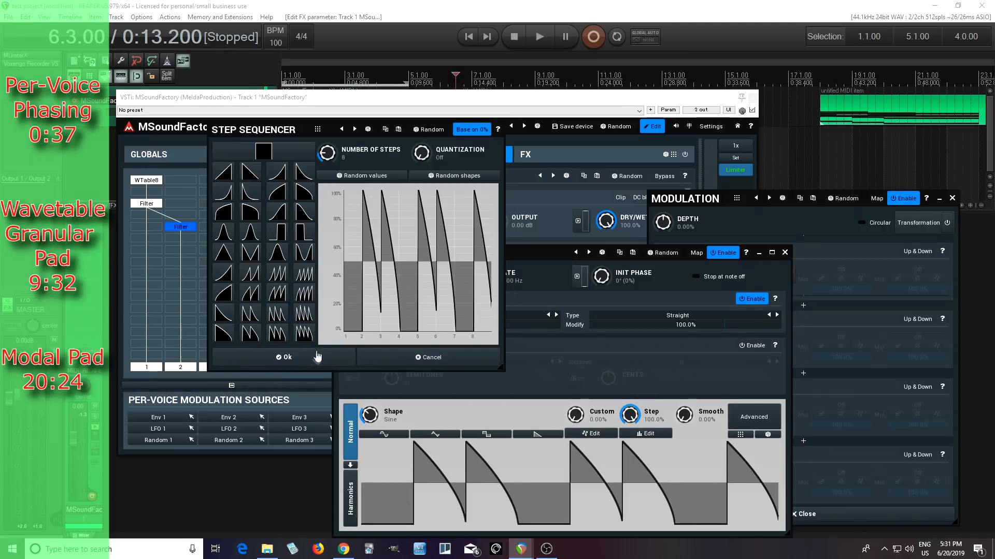
{"action": "left_click", "coordinate": [317, 357]}
{"action": "left_click_drag", "start_coordinate": [683, 414], "coordinate": [683, 407]}
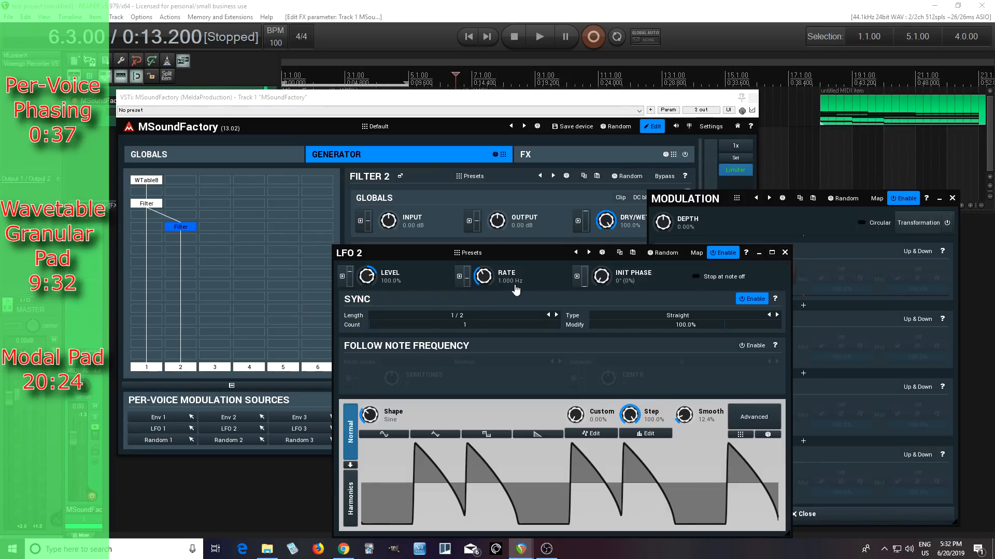
Close the LFO 2 settings and switch off the output of the first FX lane
{"action": "left_click", "coordinate": [785, 252]}
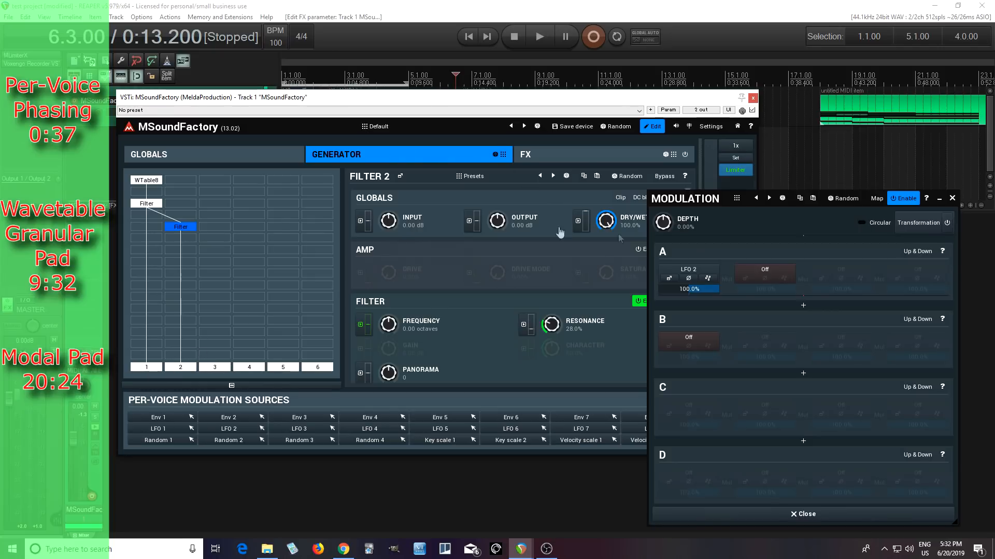
{"action": "left_click", "coordinate": [538, 158]}
{"action": "left_click", "coordinate": [146, 428]}
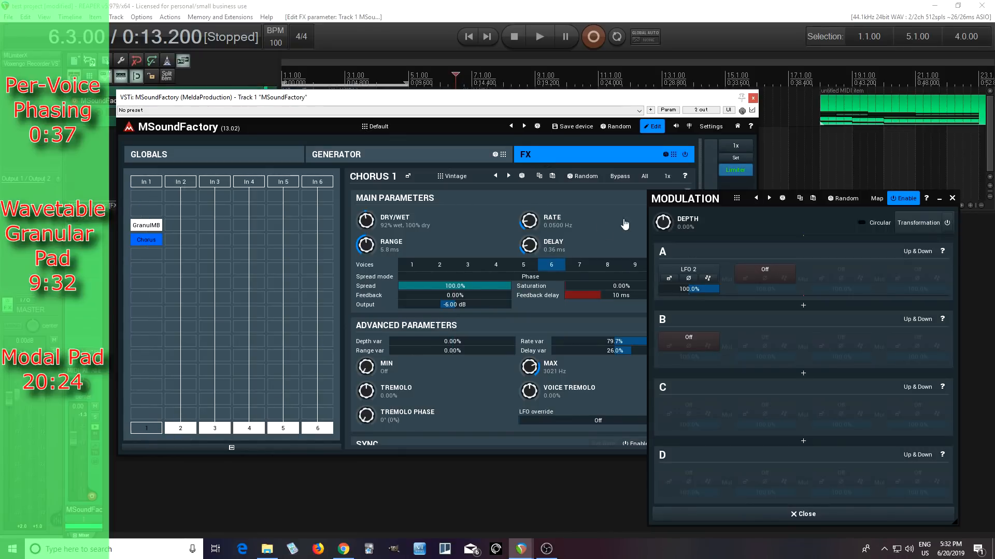
Set the second filter's frequency modulation depth to about 31% and raise that filter's output level slightly
{"action": "left_click_drag", "start_coordinate": [665, 226], "coordinate": [665, 208]}
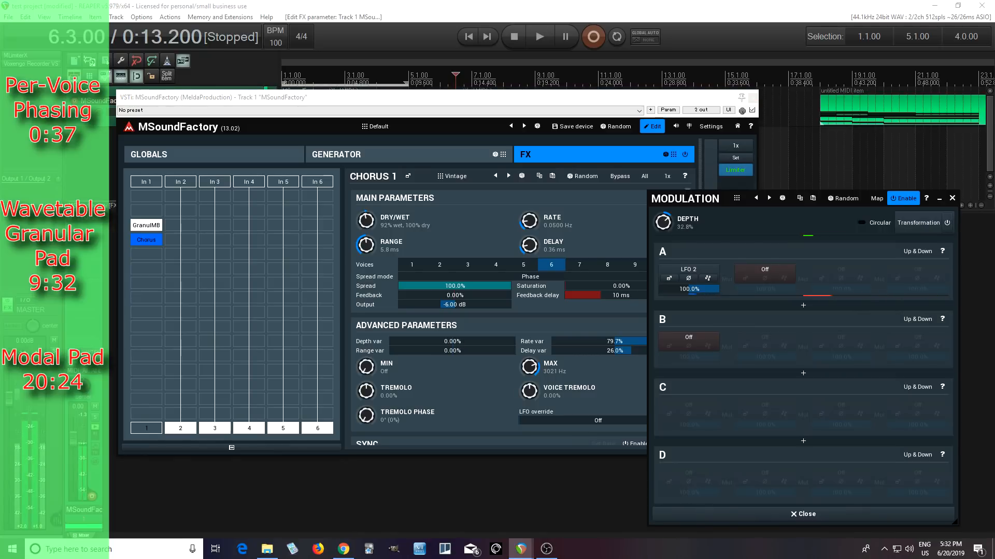
{"action": "left_click_drag", "start_coordinate": [665, 207], "coordinate": [664, 222]}
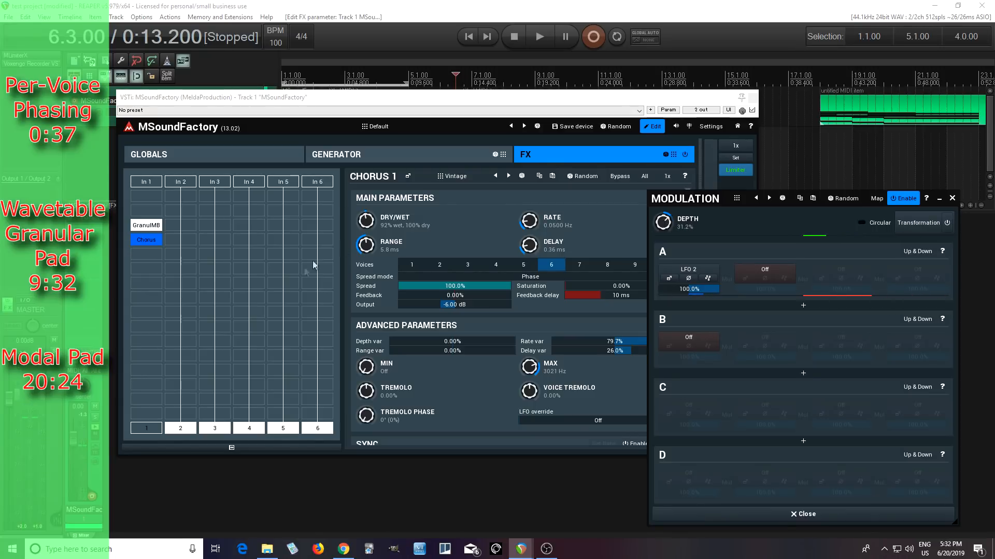
{"action": "left_click", "coordinate": [952, 199]}
{"action": "left_click", "coordinate": [390, 159]}
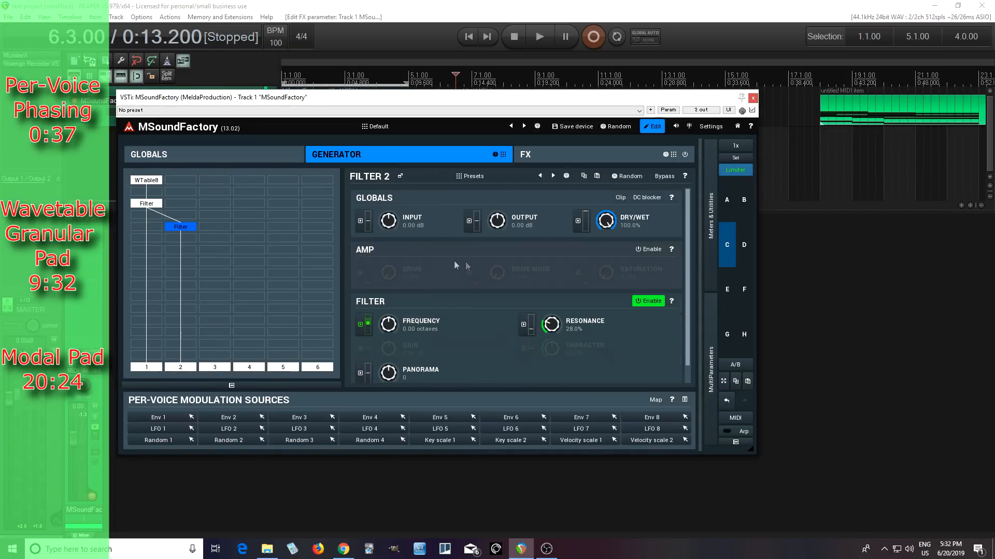
{"action": "left_click_drag", "start_coordinate": [497, 220], "coordinate": [496, 212]}
Add a Ratio module below the Chorus in the first FX lane, with its side-chain stolen from lane 2
{"action": "left_click", "coordinate": [533, 157]}
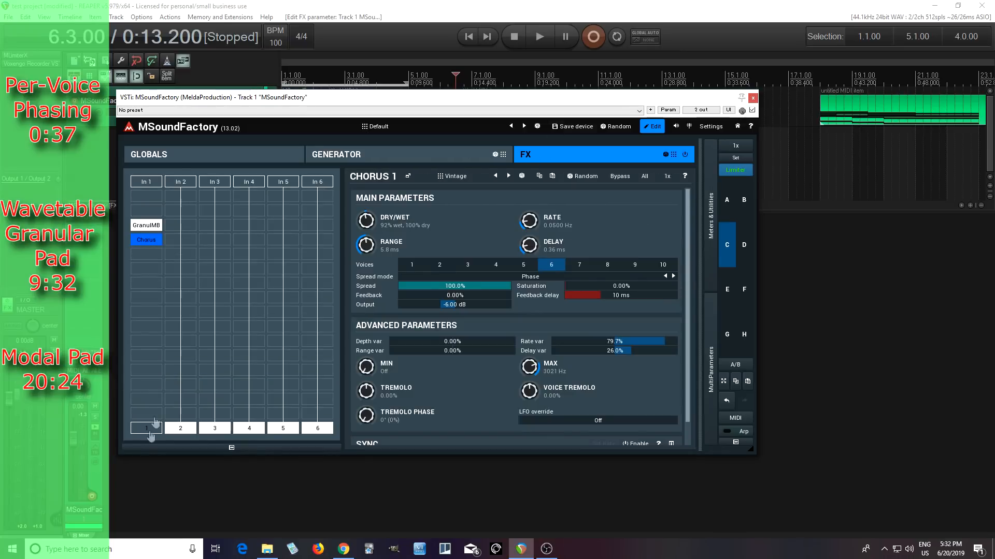
{"action": "double_click", "coordinate": [150, 284]}
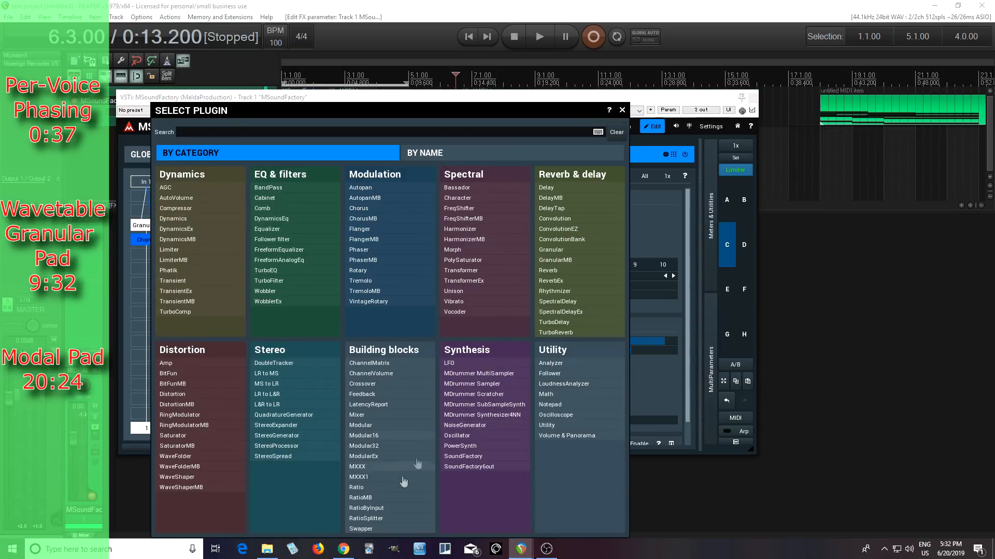
{"action": "left_click", "coordinate": [380, 488]}
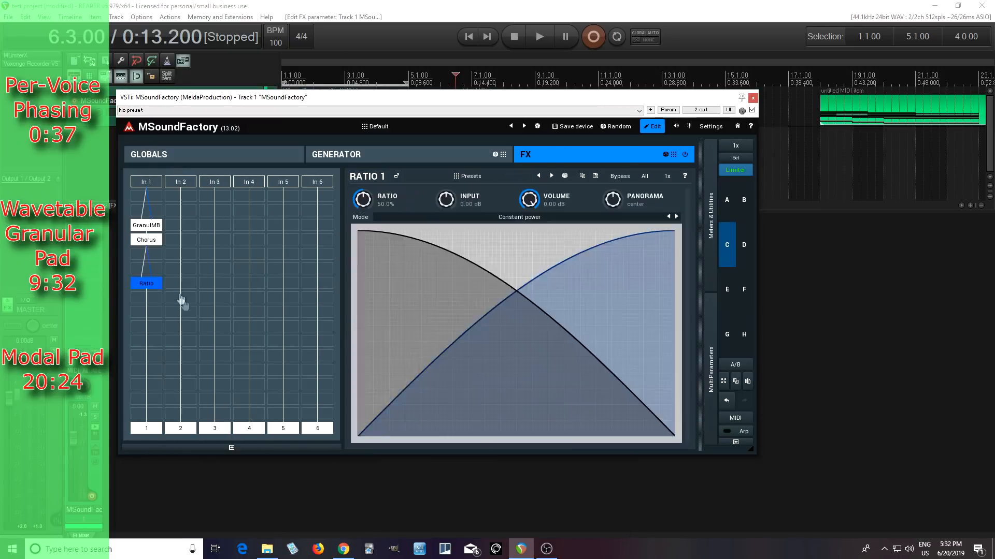
{"action": "left_click", "coordinate": [149, 289]}
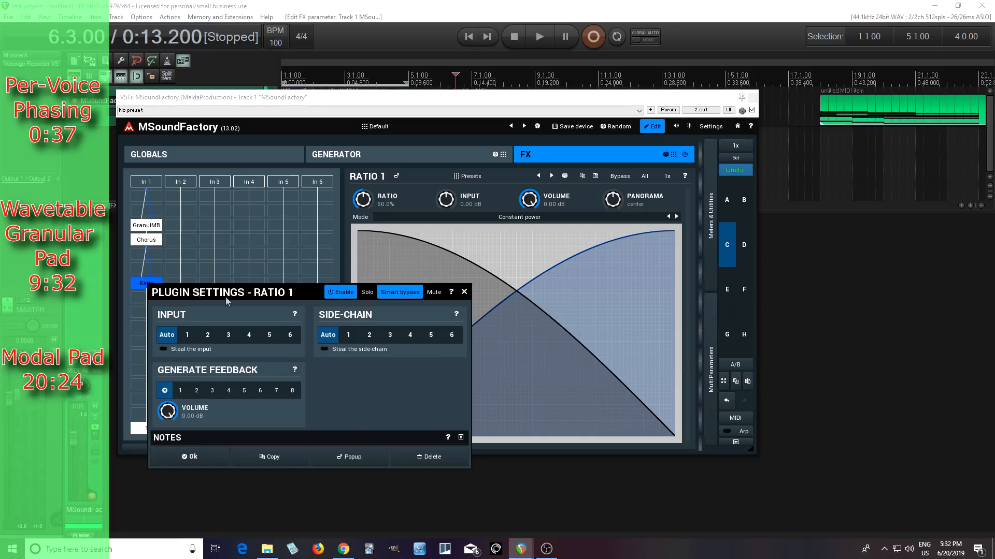
{"action": "left_click", "coordinate": [369, 337]}
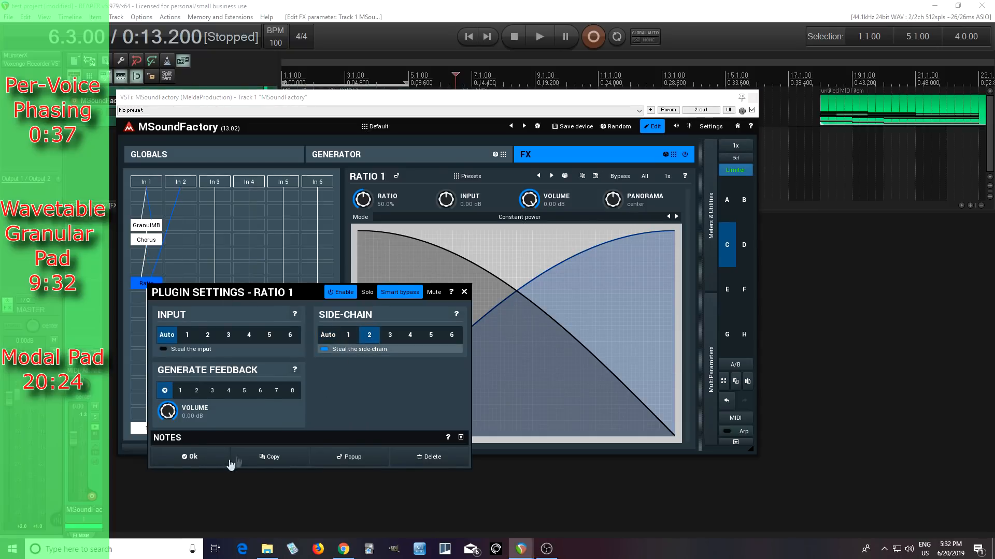
{"action": "left_click", "coordinate": [203, 458]}
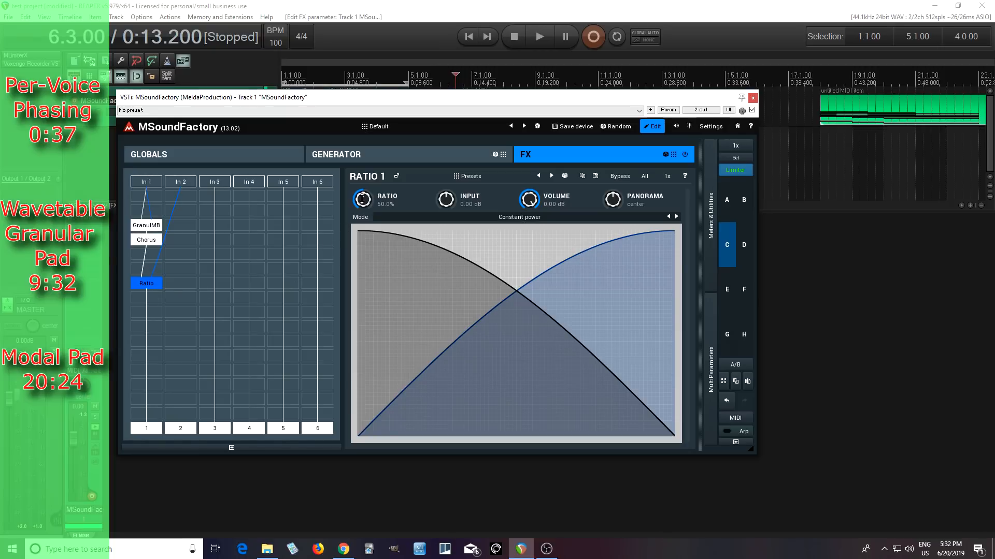
Sweep the Ratio module's mix between 100% and 0%, and settle it at about 42%
{"action": "left_click_drag", "start_coordinate": [363, 198], "coordinate": [363, 171]}
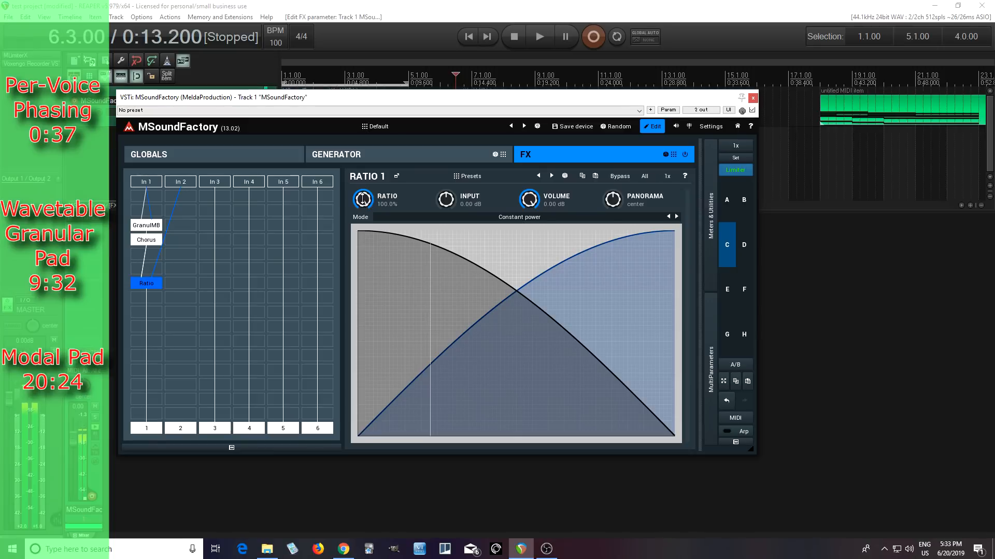
{"action": "left_click_drag", "start_coordinate": [362, 199], "coordinate": [407, 244]}
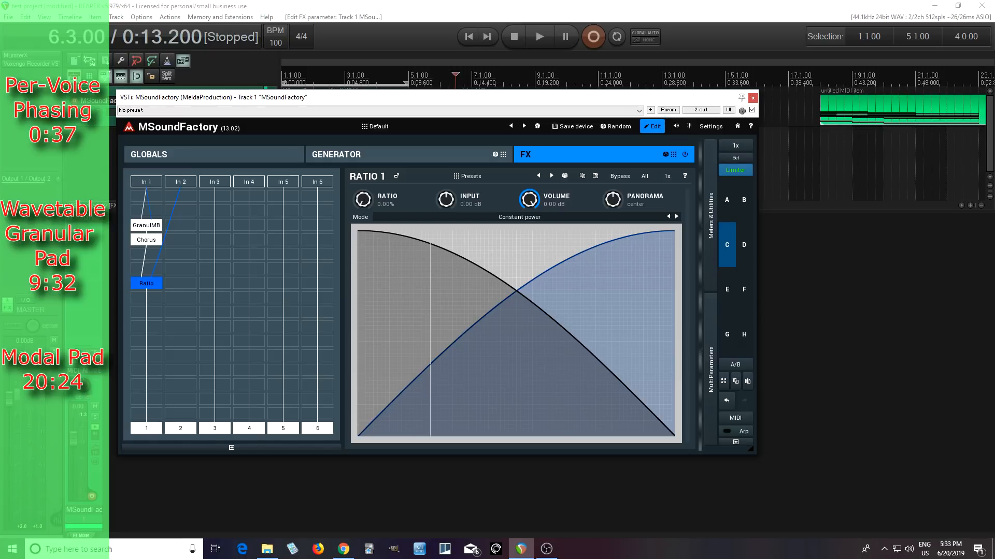
{"action": "left_click_drag", "start_coordinate": [363, 200], "coordinate": [362, 182]}
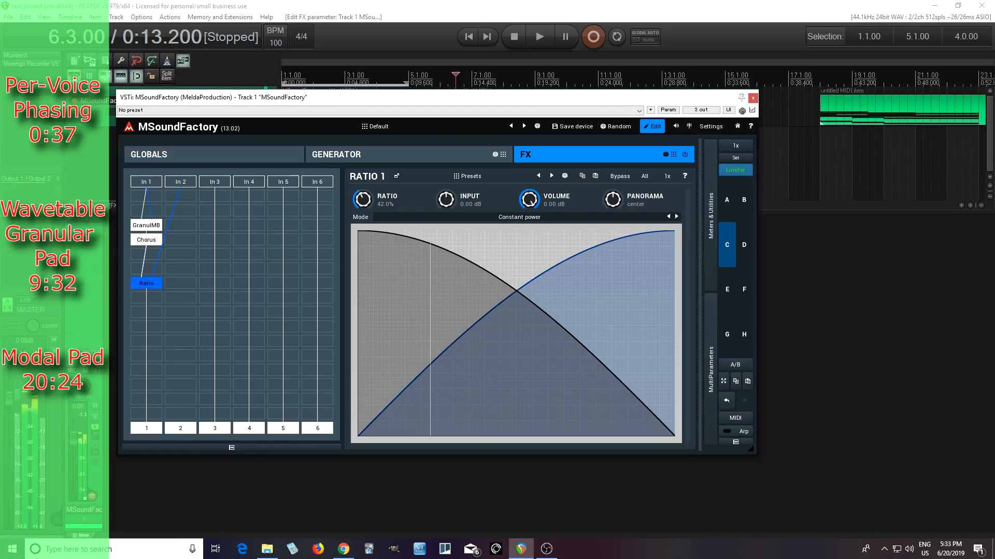
{"action": "left_click_drag", "start_coordinate": [363, 197], "coordinate": [362, 199]}
Add a TurboReverb after the Ratio, choose Dirty hall from the large spaces and set early/late to 75.8%
{"action": "double_click", "coordinate": [148, 299]}
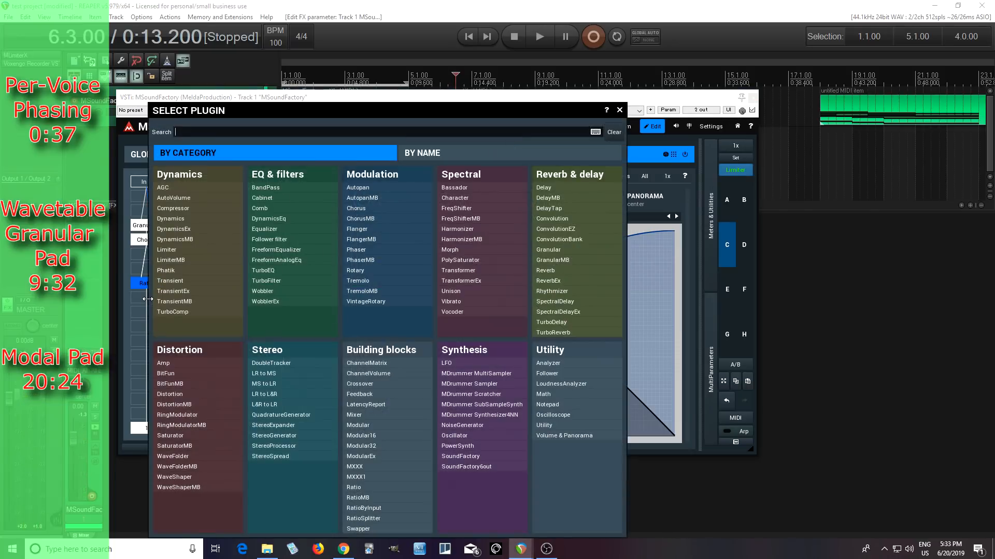
{"action": "left_click", "coordinate": [541, 333]}
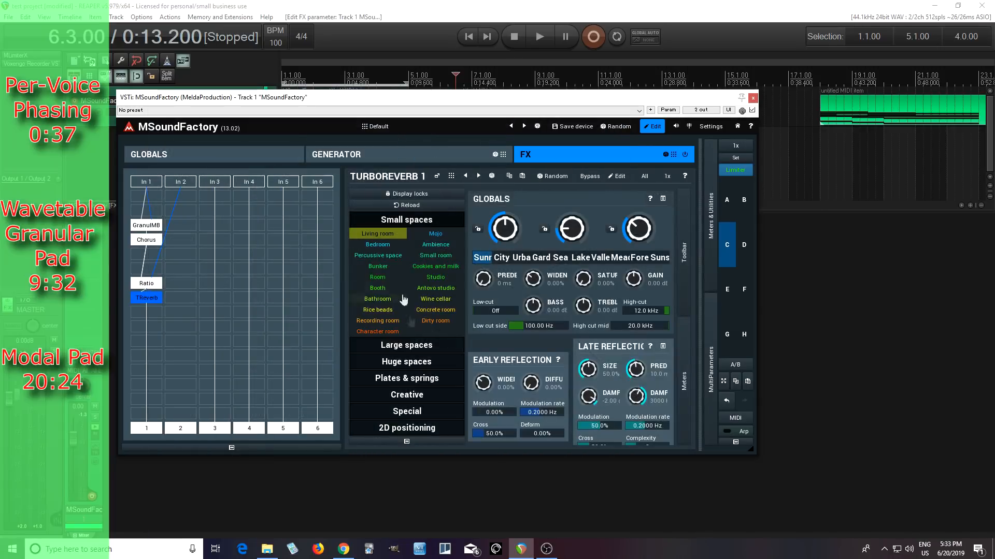
{"action": "left_click", "coordinate": [435, 178]}
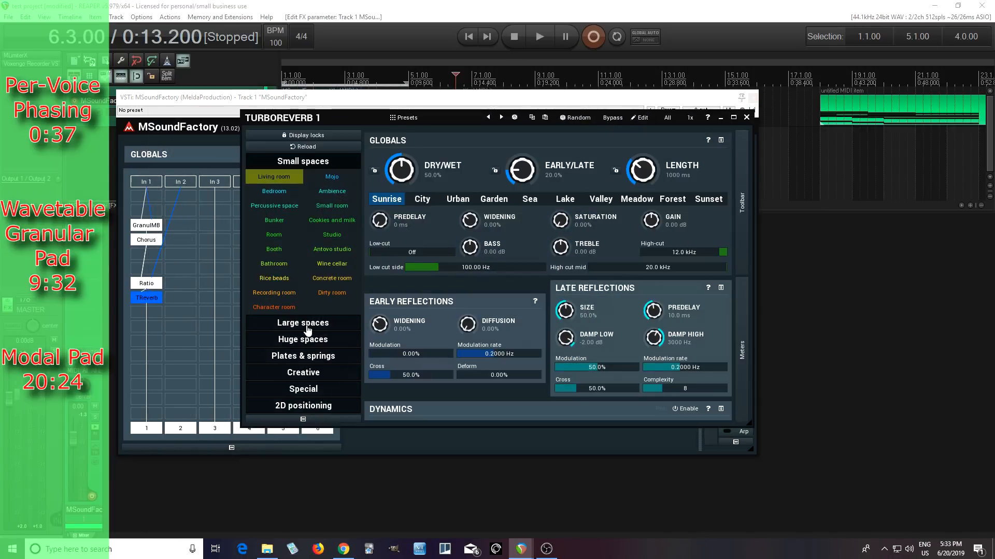
{"action": "left_click", "coordinate": [309, 328]}
{"action": "left_click", "coordinate": [268, 326]}
{"action": "left_click_drag", "start_coordinate": [524, 171], "coordinate": [524, 151]}
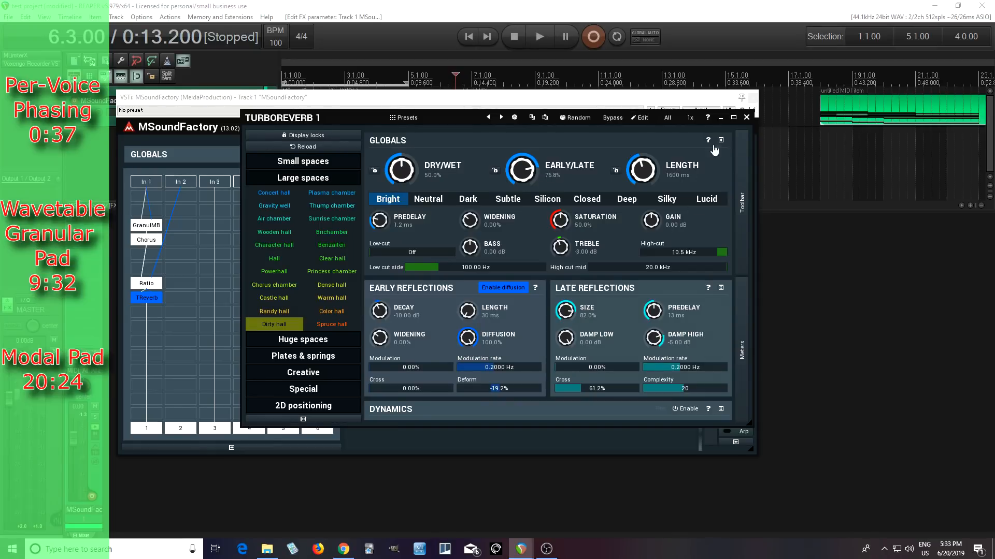
{"action": "left_click", "coordinate": [746, 117]}
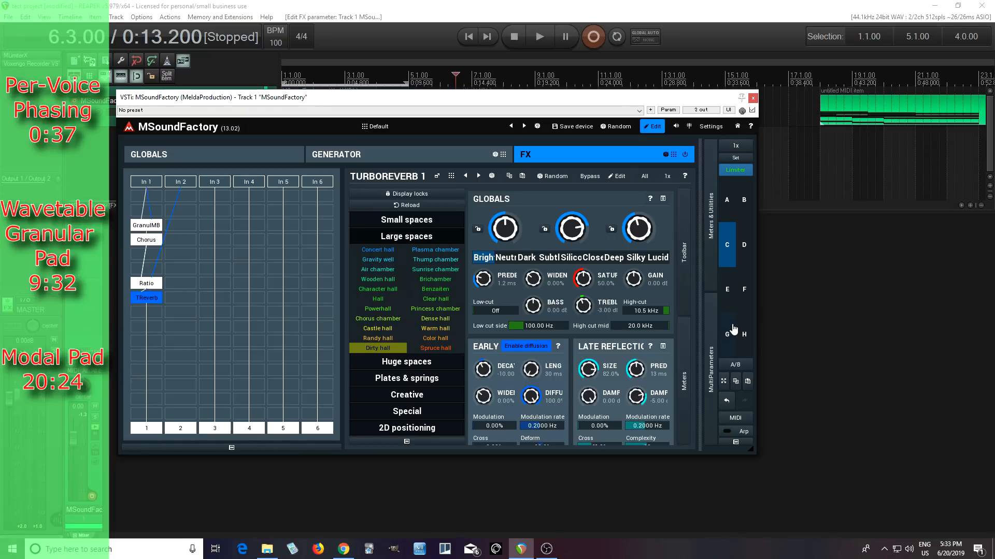
Switch to the Modal Pad Maker device in slot B and leave edit mode to show its device controls
{"action": "left_click", "coordinate": [744, 204]}
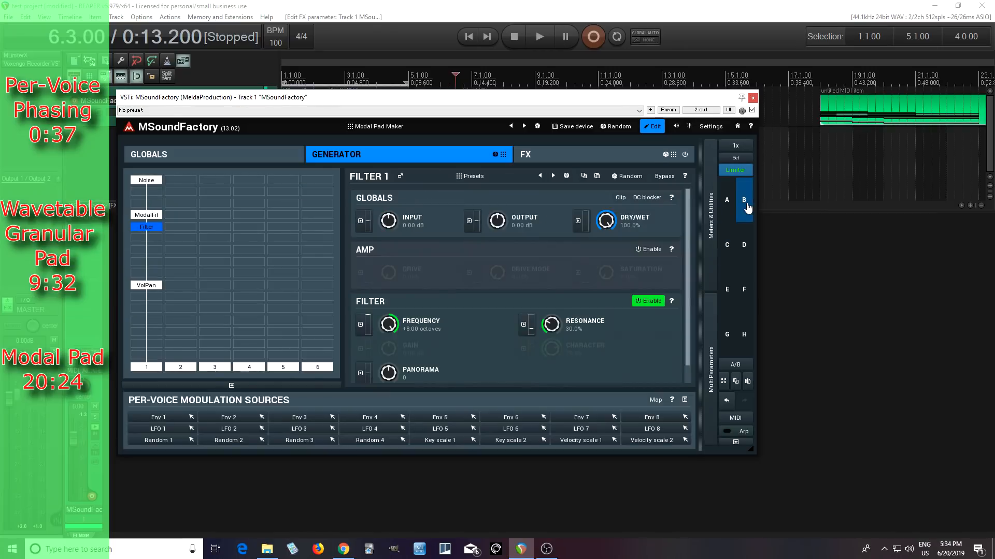
{"action": "left_click", "coordinate": [652, 128]}
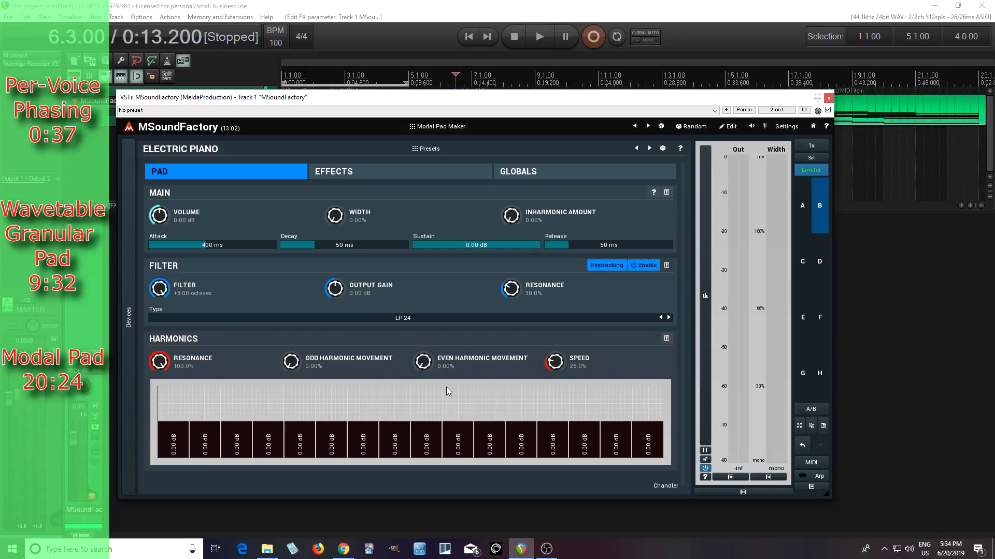
Try different harmonic levels, silencing all but harmonics 1, 2, 4, 6 and 8, and return every harmonic to 0 dB
{"action": "left_click_drag", "start_coordinate": [213, 405], "coordinate": [216, 373]}
{"action": "left_click_drag", "start_coordinate": [268, 421], "coordinate": [268, 383]}
{"action": "left_click_drag", "start_coordinate": [322, 399], "coordinate": [324, 380]}
{"action": "left_click_drag", "start_coordinate": [396, 417], "coordinate": [399, 369]}
{"action": "left_click_drag", "start_coordinate": [457, 417], "coordinate": [457, 384]}
{"action": "left_click_drag", "start_coordinate": [520, 417], "coordinate": [518, 350]}
{"action": "mouse_move", "coordinate": [584, 417]}
{"action": "left_mouse_down"}
{"action": "mouse_move", "coordinate": [584, 386]}
{"action": "mouse_move", "coordinate": [184, 404]}
{"action": "left_mouse_up"}
{"action": "left_click_drag", "start_coordinate": [238, 434], "coordinate": [238, 462]}
{"action": "left_click", "coordinate": [300, 459]}
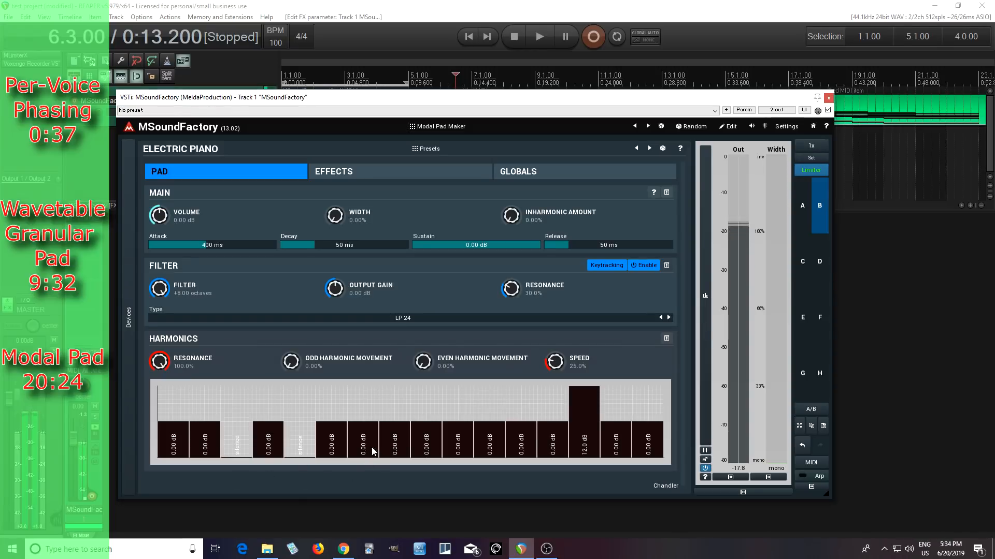
{"action": "left_click_drag", "start_coordinate": [372, 451], "coordinate": [369, 462]}
{"action": "mouse_move", "coordinate": [435, 457]}
{"action": "left_mouse_down"}
{"action": "mouse_move", "coordinate": [658, 464]}
{"action": "mouse_move", "coordinate": [463, 481]}
{"action": "left_mouse_up"}
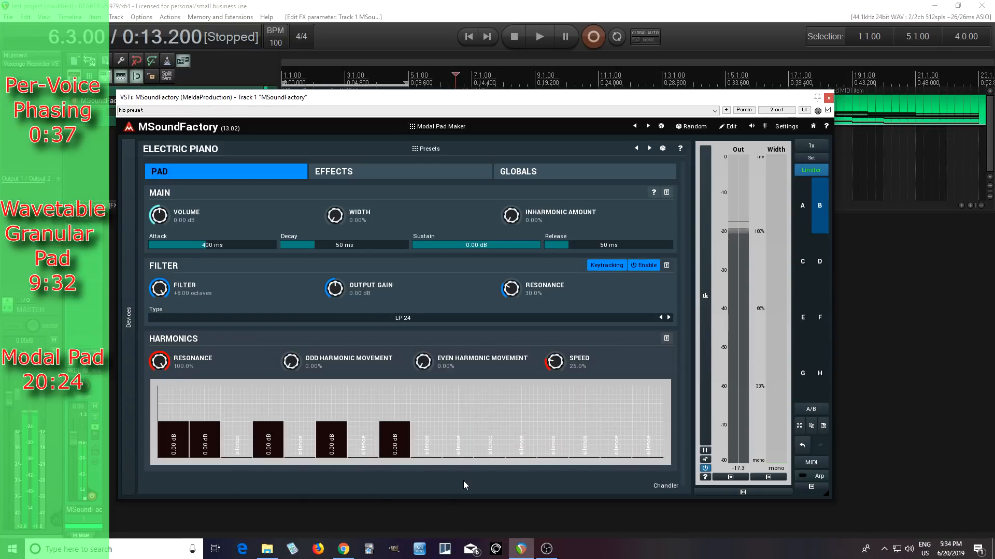
{"action": "left_click_drag", "start_coordinate": [237, 433], "coordinate": [652, 429]}
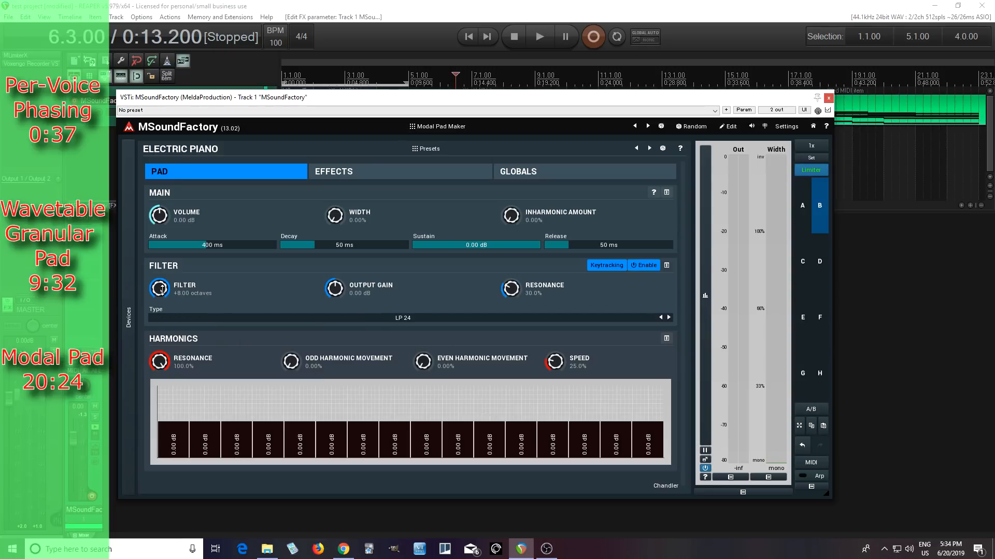
Set the pad's filter resonance to 21.2% and its filter frequency to +4.80 octaves
{"action": "left_click_drag", "start_coordinate": [506, 298], "coordinate": [507, 306]}
{"action": "left_click_drag", "start_coordinate": [159, 288], "coordinate": [159, 313]}
Return to edit mode and open the modulation settings of the second harmonic's volume in the ModalFilter
{"action": "left_click", "coordinate": [730, 128]}
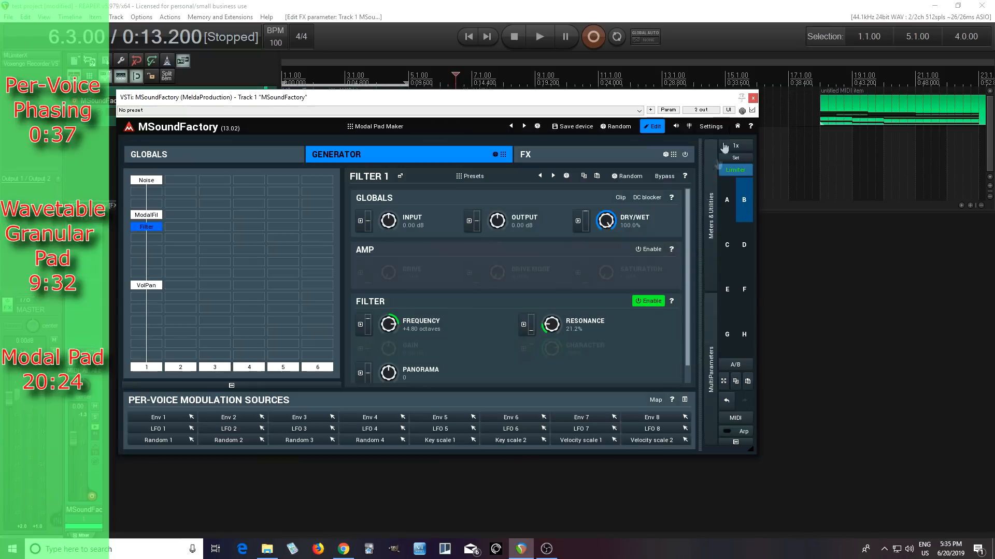
{"action": "left_click", "coordinate": [147, 215]}
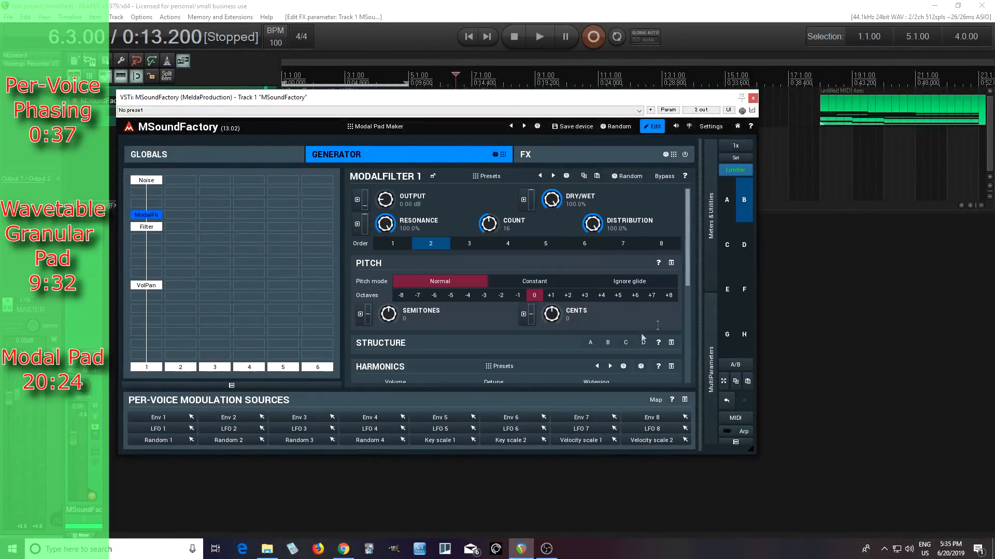
{"action": "scroll", "coordinate": [699, 319], "scroll_direction": "down", "scroll_amount": 3}
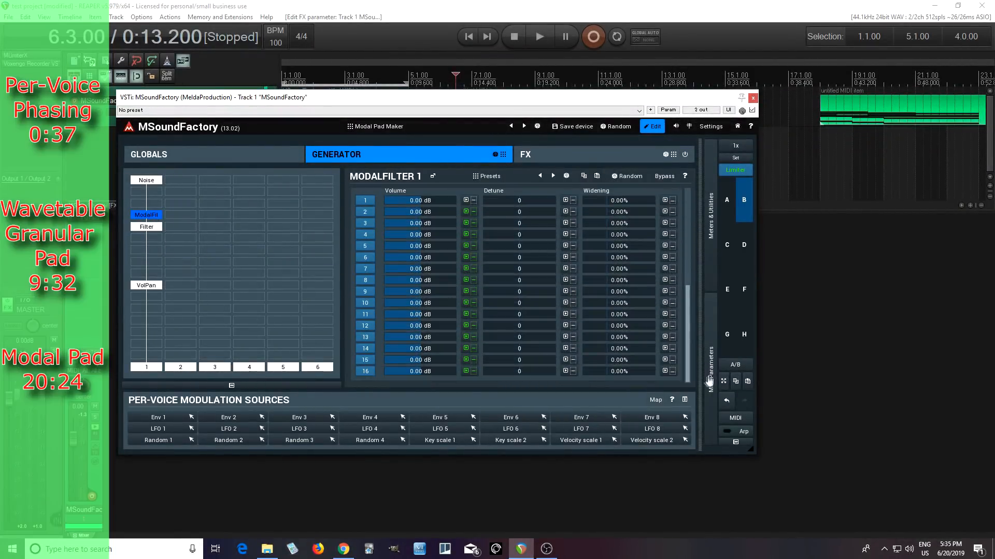
{"action": "left_click", "coordinate": [465, 212]}
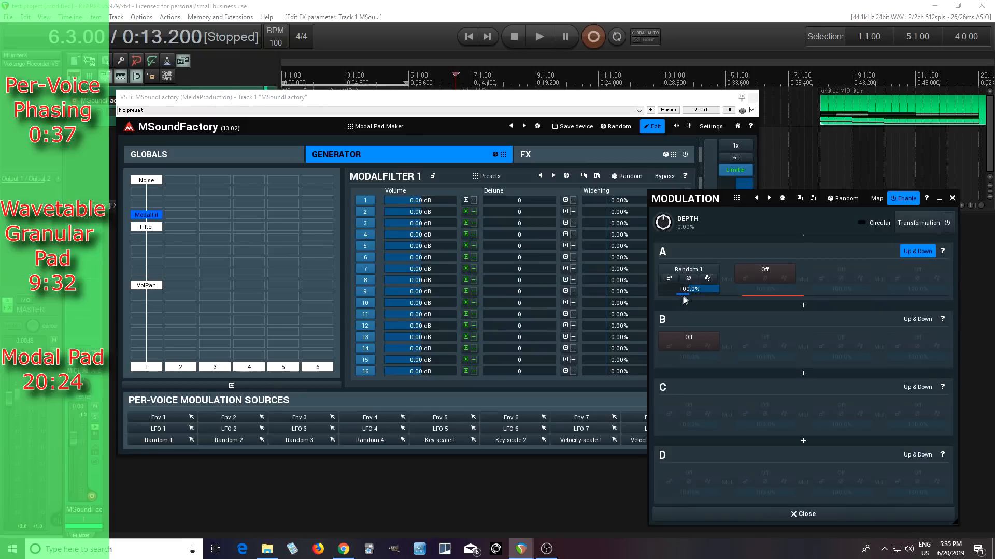
Inspect the modulation settings of the third harmonic's volume in the ModalFilter and close them
{"action": "left_click", "coordinate": [952, 199]}
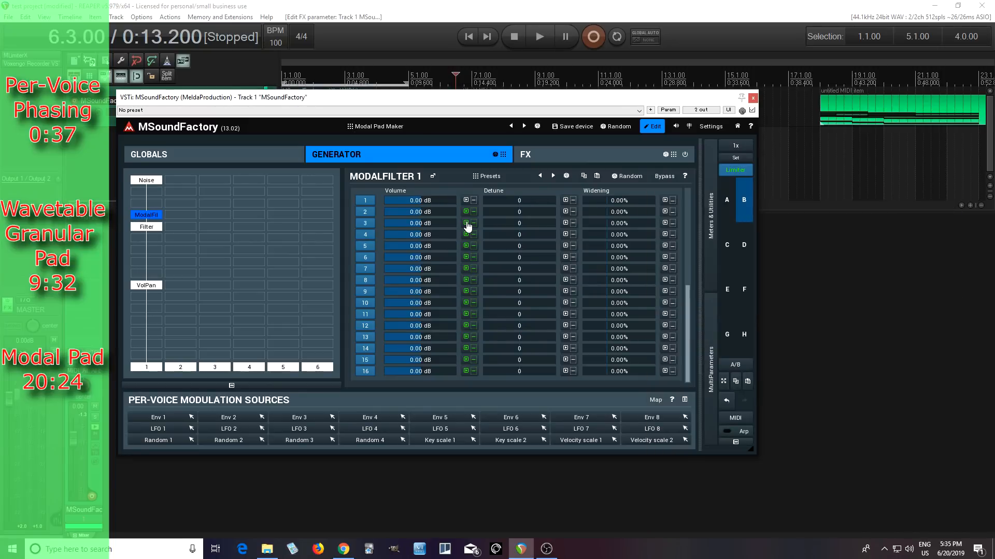
{"action": "left_click", "coordinate": [465, 223]}
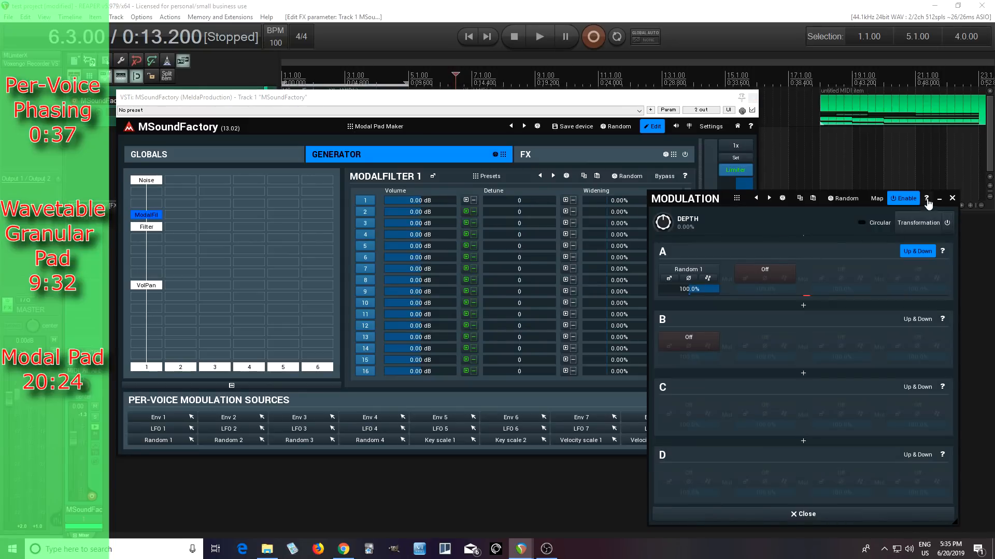
{"action": "left_click", "coordinate": [951, 199]}
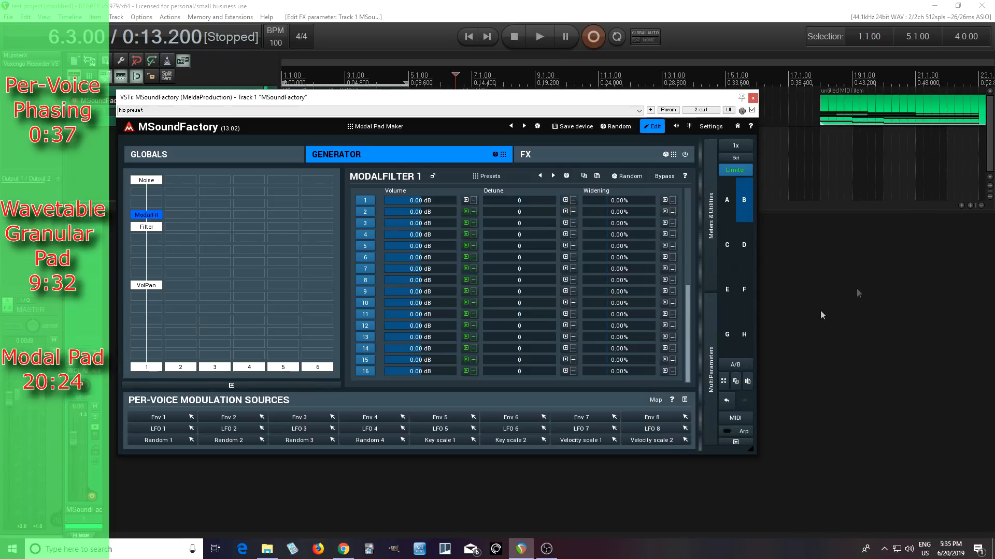
Show the multiparameters beside the ModalFilter and set odd harmonic movement to 99.2% and even harmonic movement to 100%
{"action": "left_click", "coordinate": [713, 339]}
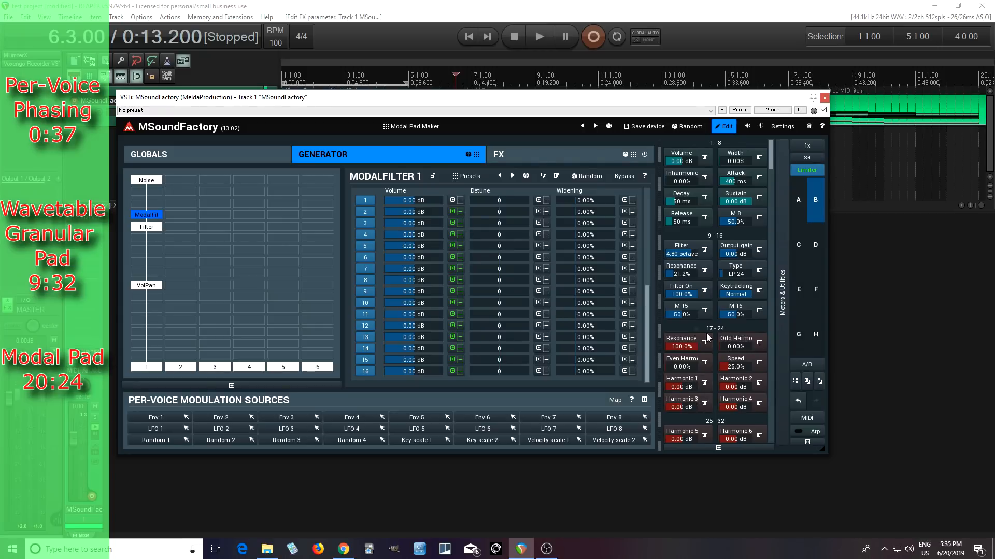
{"action": "left_click_drag", "start_coordinate": [736, 347], "coordinate": [736, 317]}
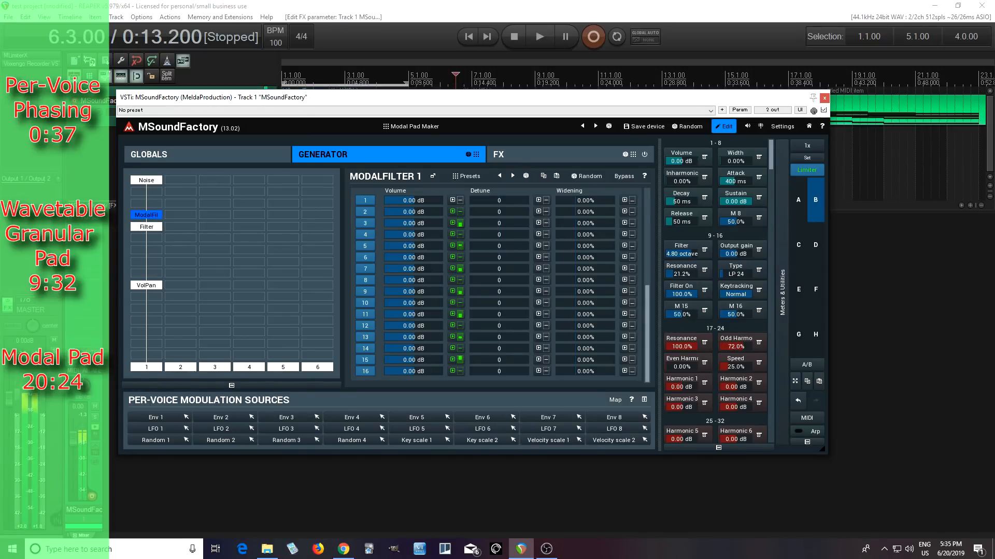
{"action": "left_click_drag", "start_coordinate": [736, 346], "coordinate": [737, 346]}
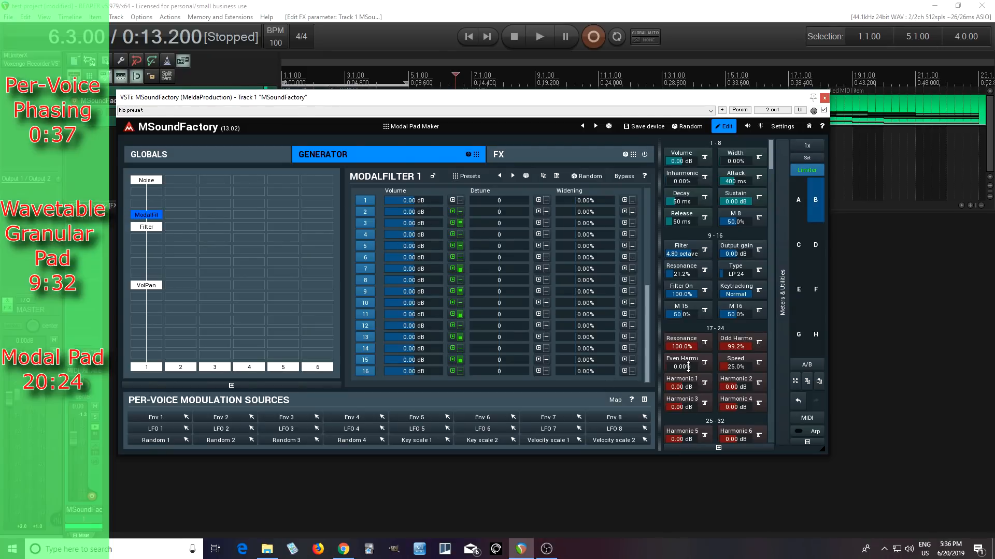
{"action": "left_click_drag", "start_coordinate": [681, 366], "coordinate": [694, 363]}
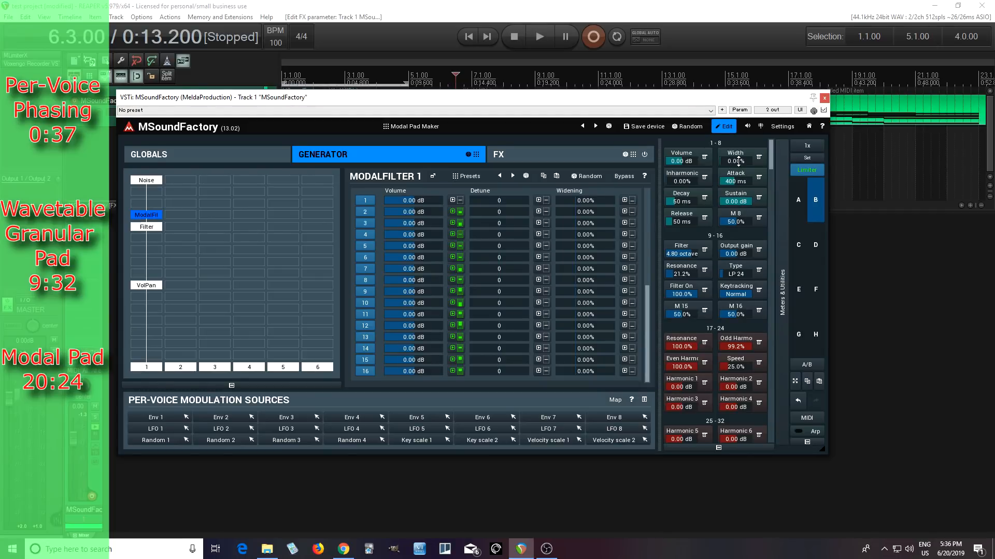
Raise the pad's width to 100% and its inharmonic amount to 100% while the ModalFilter harmonics are shown
{"action": "left_click_drag", "start_coordinate": [738, 160], "coordinate": [738, 96]}
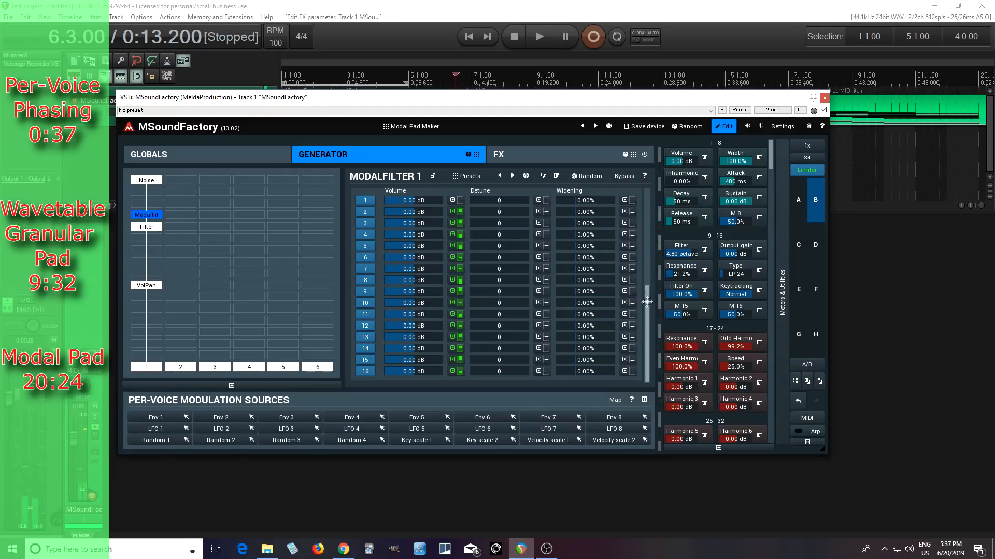
{"action": "scroll", "coordinate": [647, 300], "scroll_direction": "up", "scroll_amount": 1}
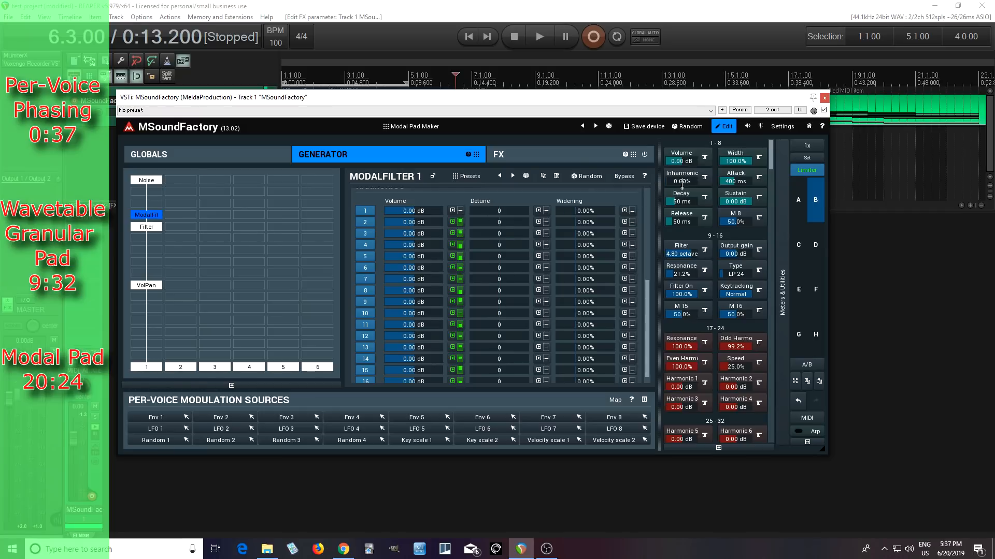
{"action": "mouse_move", "coordinate": [682, 181]}
{"action": "left_mouse_down"}
{"action": "mouse_move", "coordinate": [682, 153]}
{"action": "mouse_move", "coordinate": [681, 181]}
{"action": "left_mouse_up"}
{"action": "left_click_drag", "start_coordinate": [687, 181], "coordinate": [687, 127]}
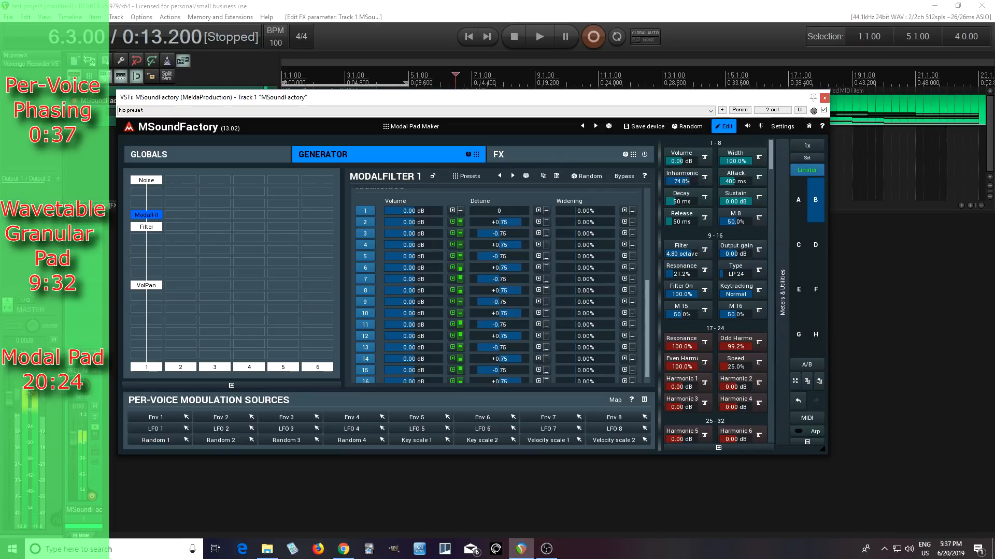
{"action": "left_click_drag", "start_coordinate": [687, 181], "coordinate": [687, 166]}
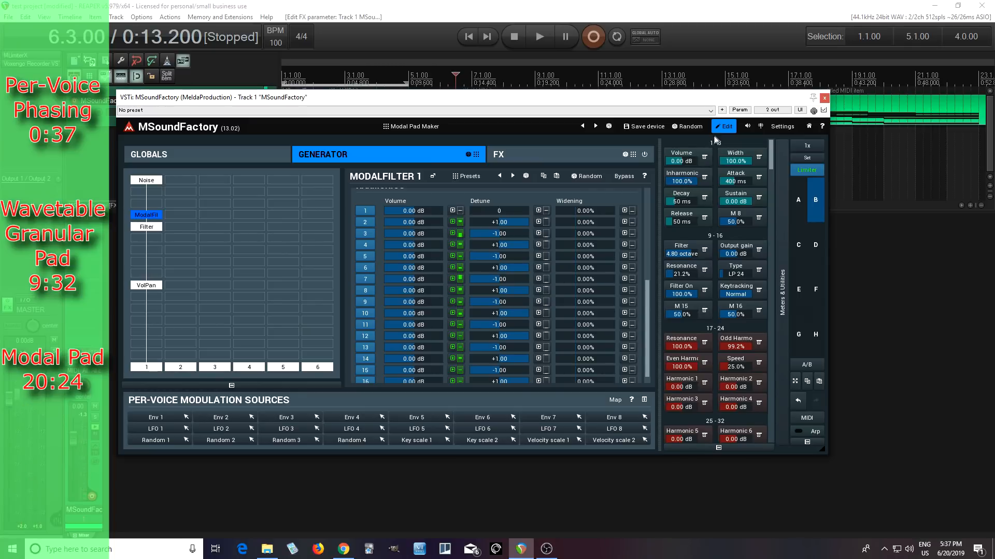
Return to the device controls, set the pad's release to 245 ms and enable the reverb effect
{"action": "left_click", "coordinate": [725, 127]}
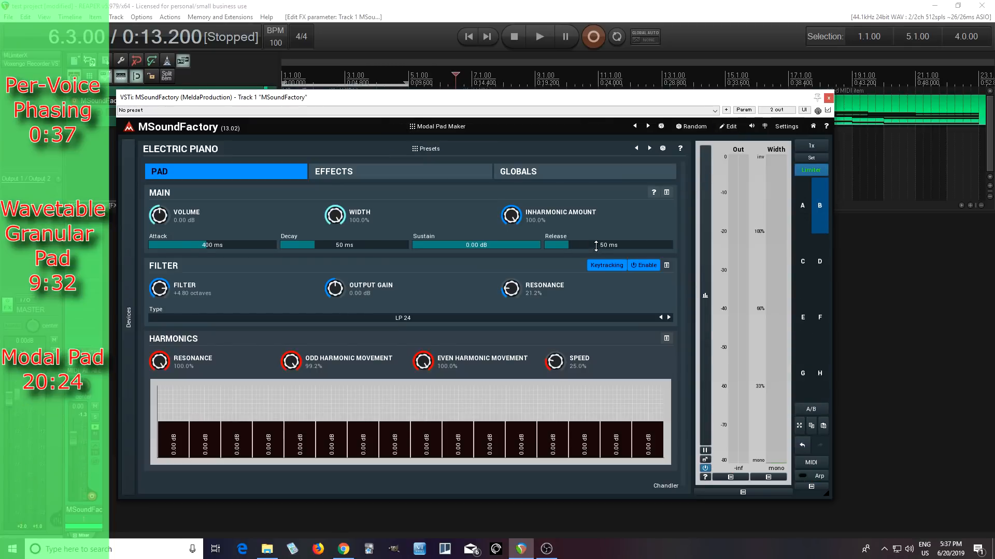
{"action": "left_click_drag", "start_coordinate": [608, 245], "coordinate": [622, 245]}
{"action": "left_click", "coordinate": [367, 173]}
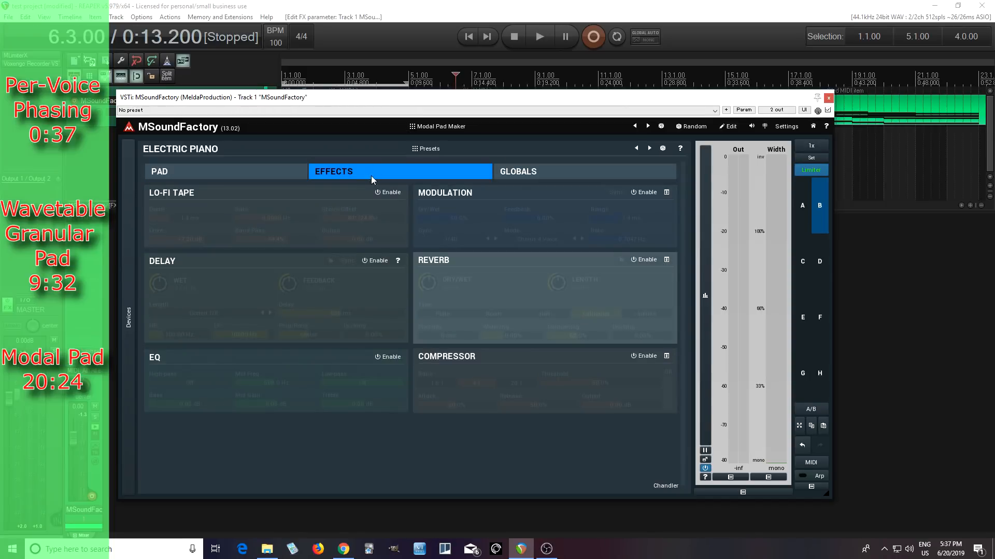
{"action": "left_click", "coordinate": [647, 260]}
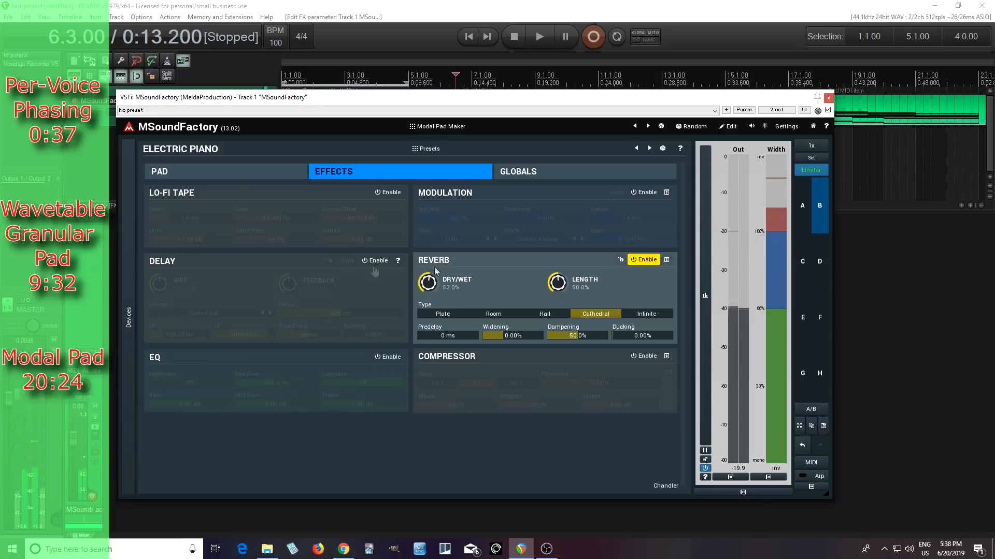
Reset the pad's inharmonic amount to 0% and lower its filter frequency to +4.03 octaves
{"action": "left_click", "coordinate": [234, 176]}
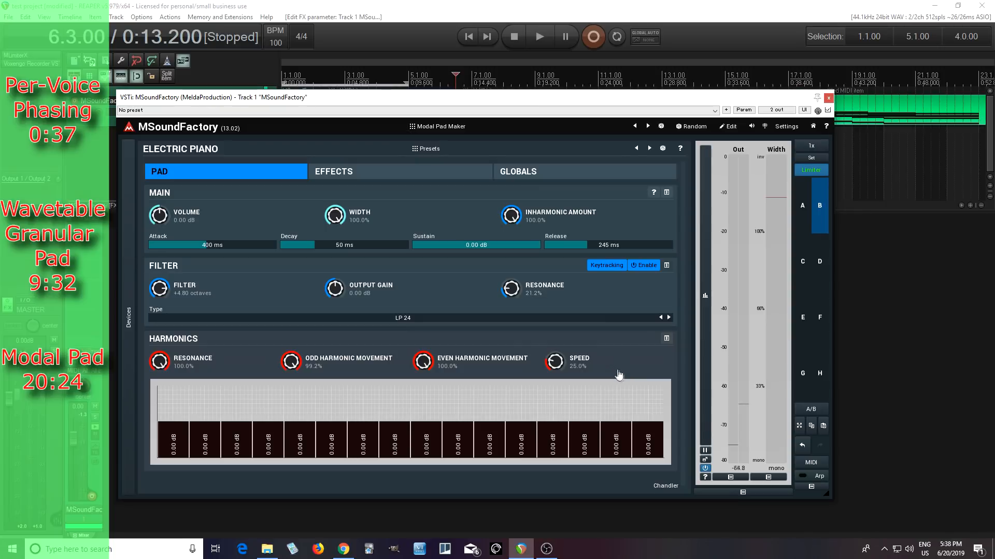
{"action": "double_click", "coordinate": [516, 215]}
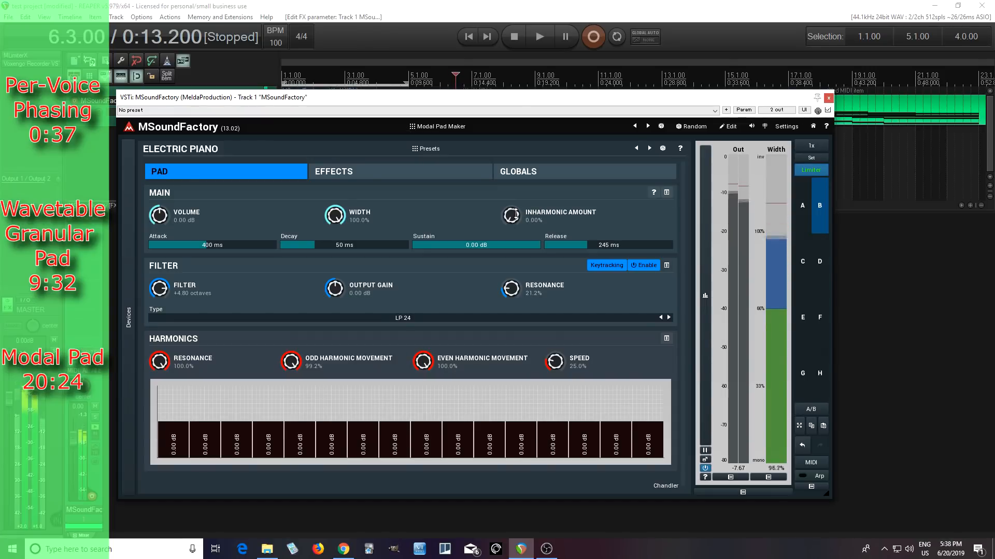
{"action": "left_click_drag", "start_coordinate": [150, 279], "coordinate": [150, 290]}
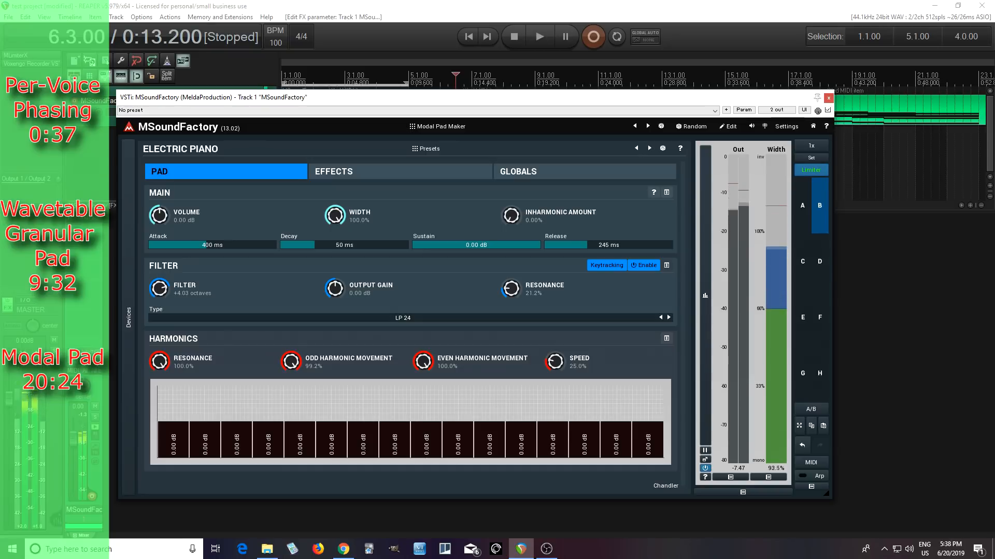